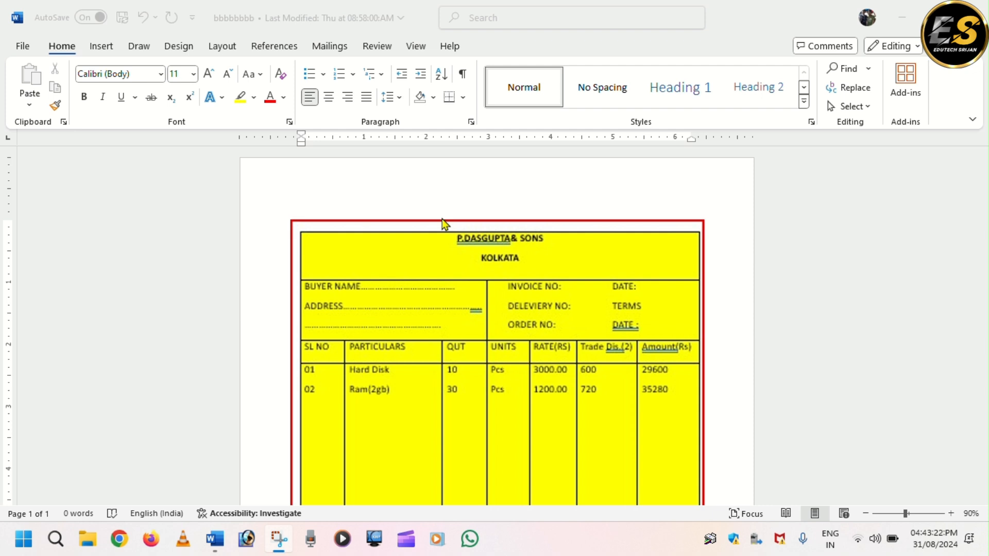
Look over the finished invoice sample from its heading down to the totals section
scroll(471, 240, "down", 2)
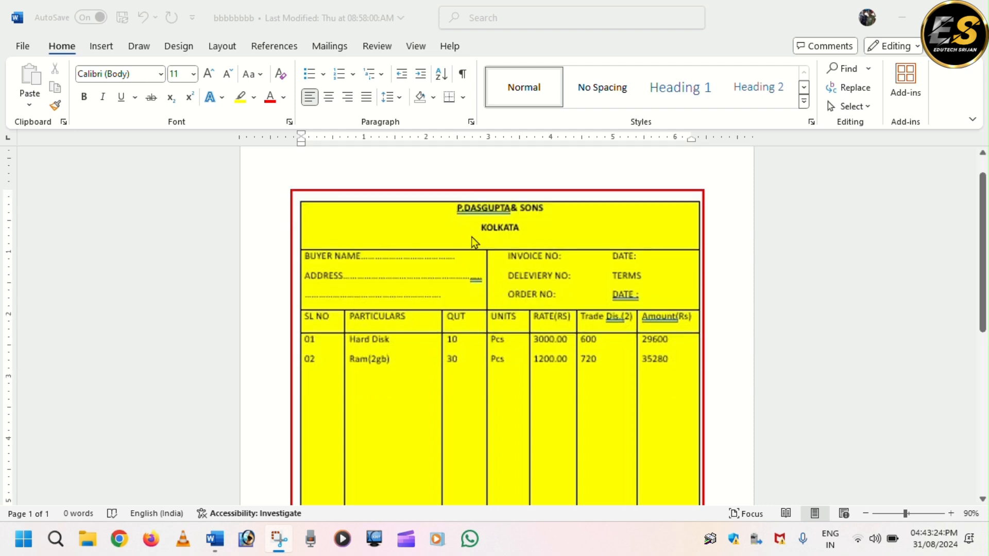
scroll(473, 242, "down", 5)
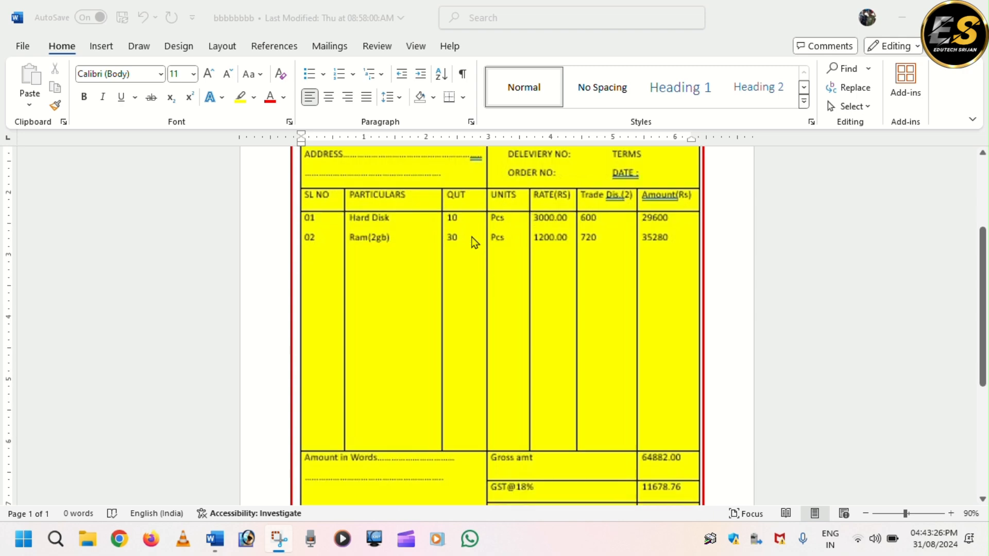
scroll(474, 243, "up", 7)
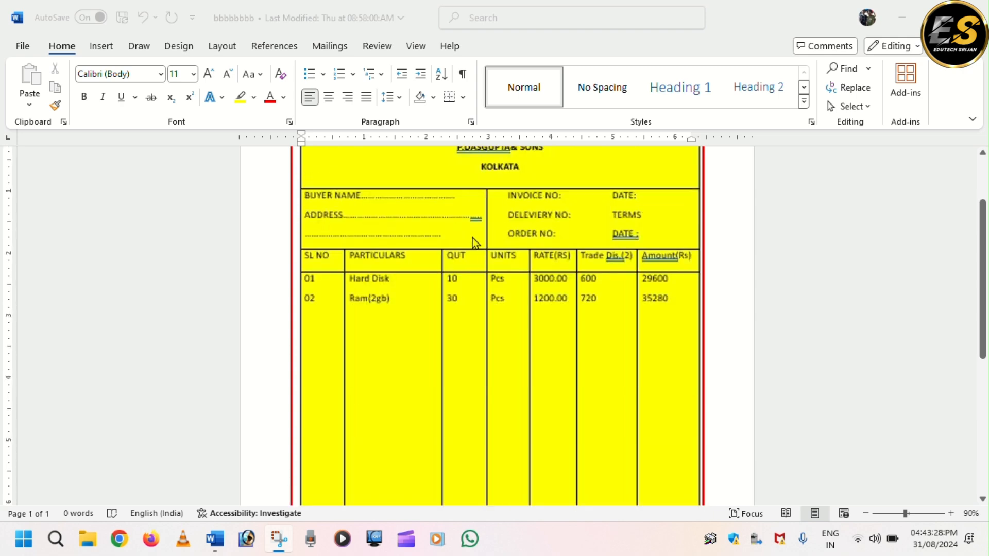
scroll(472, 239, "down", 1)
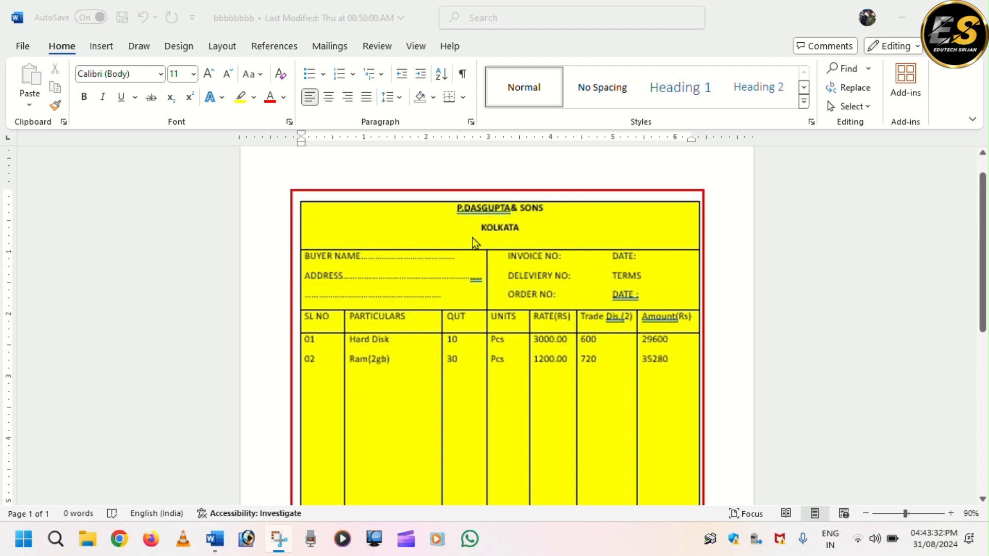
scroll(473, 242, "down", 1)
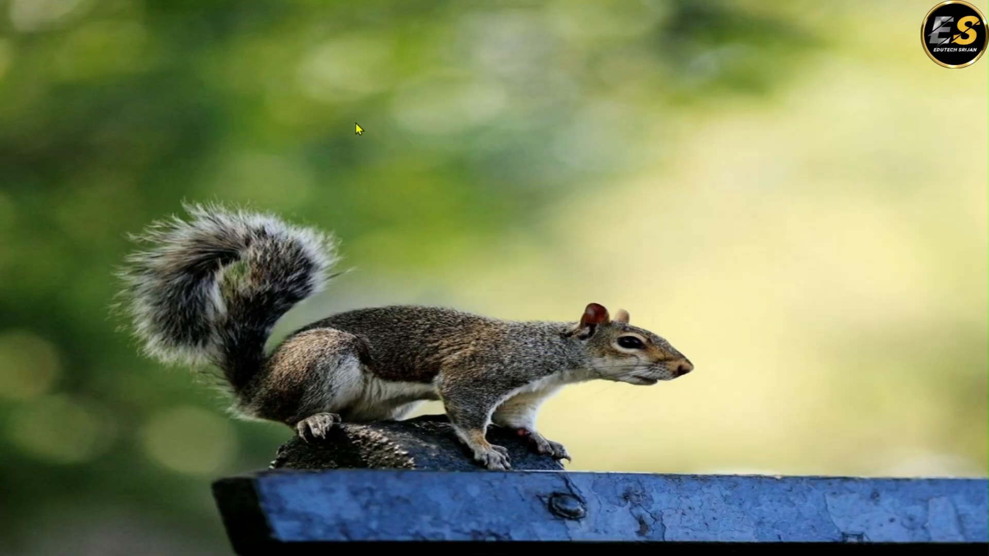
Switch to Word and create a new blank document
key("super+r")
key("Return")
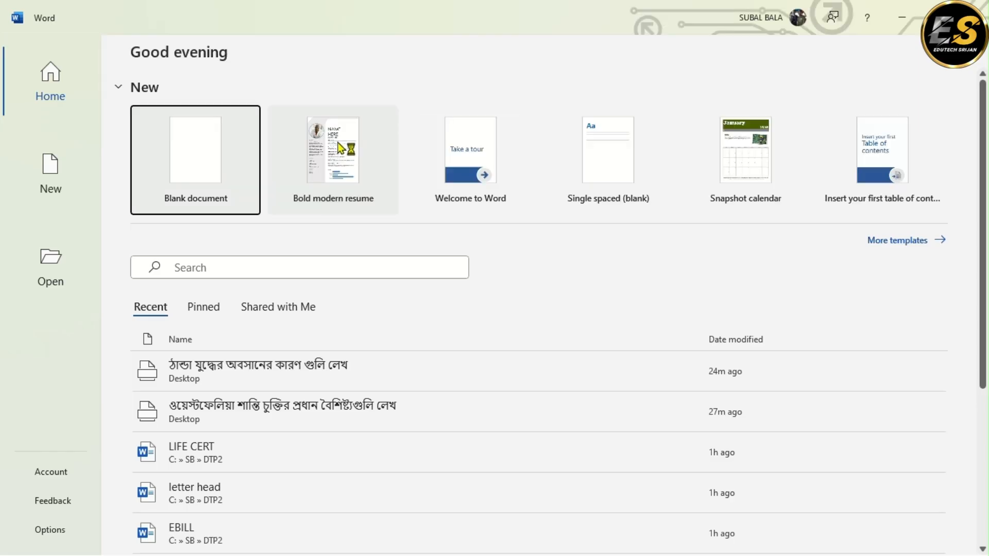
left_click(214, 181)
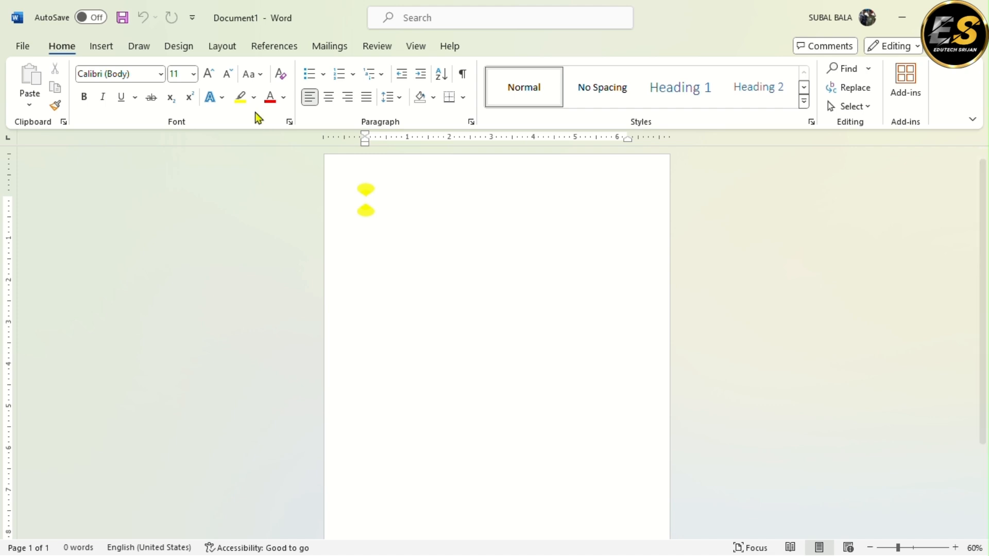
Draw the invoice table's outer frame across the page with Draw Table, about 7.22 inches wide and 7.54 inches high
left_click(102, 48)
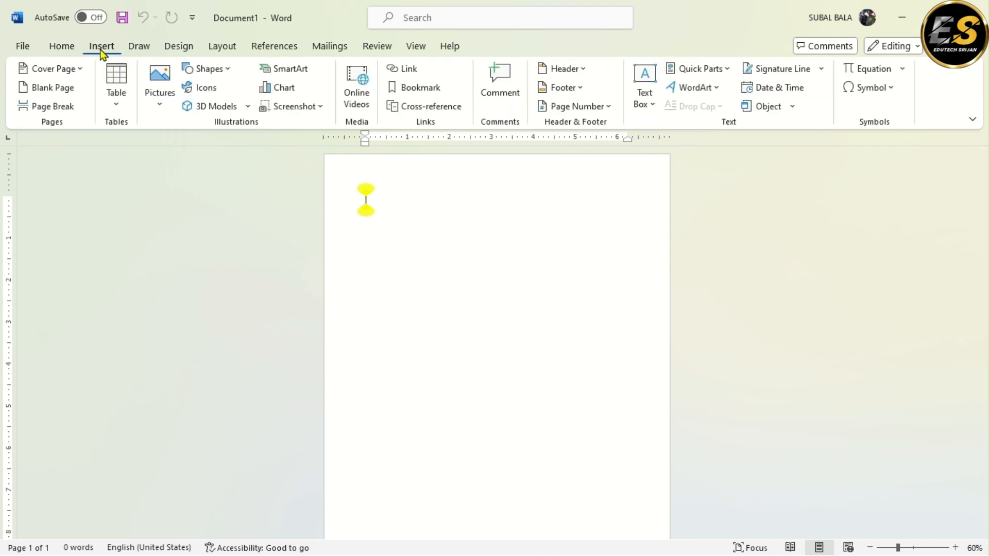
left_click(116, 104)
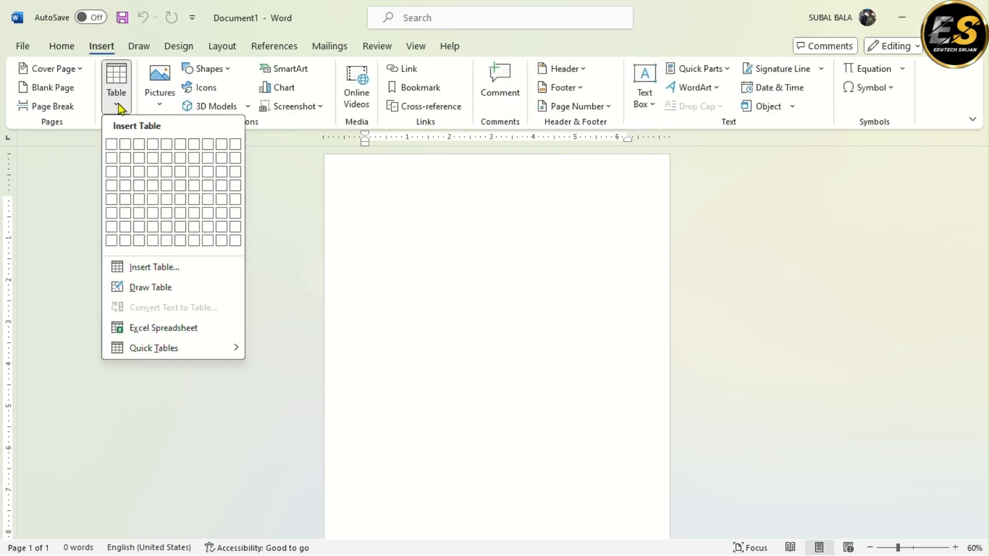
left_click(148, 287)
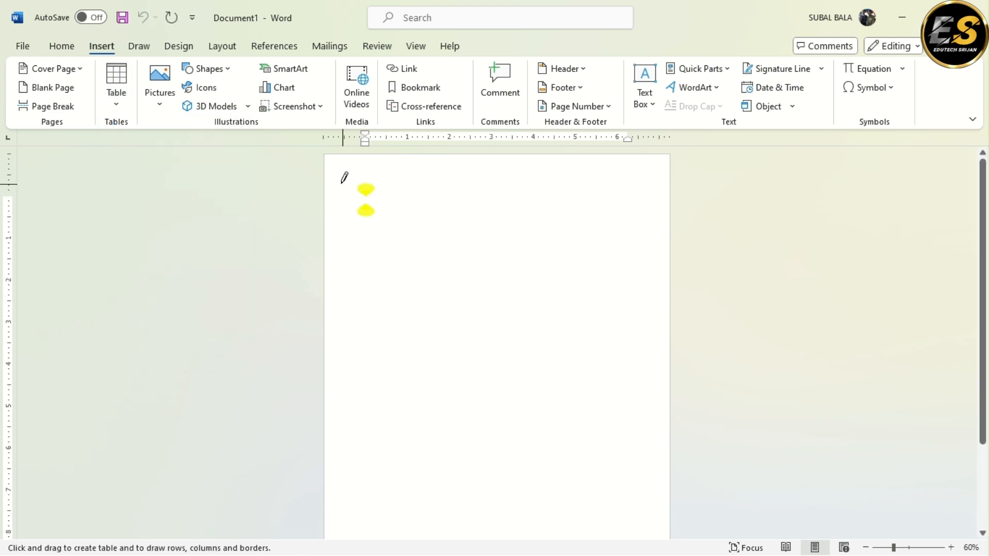
mouse_move(359, 205)
left_mouse_down()
mouse_move(530, 448)
mouse_move(643, 501)
mouse_move(633, 472)
mouse_move(458, 243)
mouse_move(343, 181)
mouse_move(340, 166)
left_mouse_up()
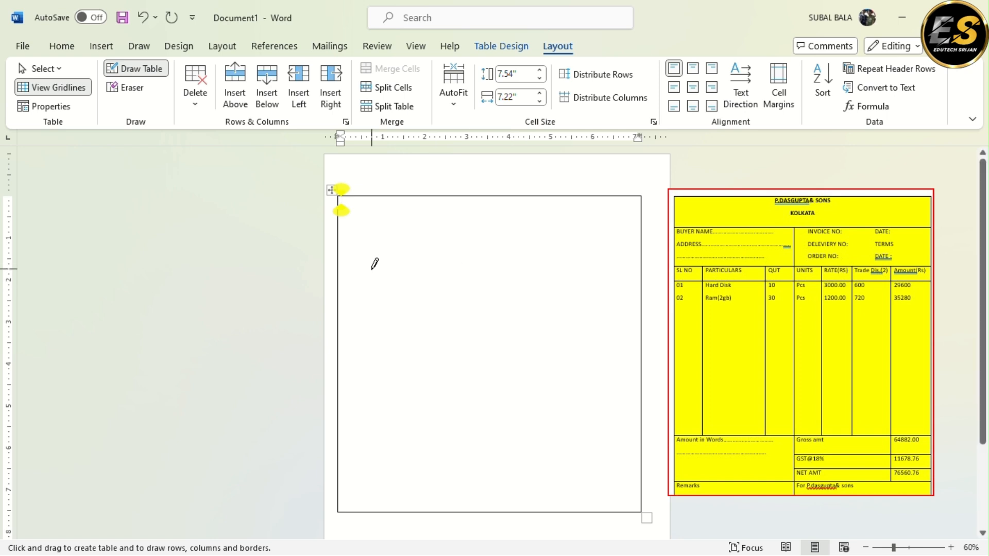
Divide the frame with five horizontal lines into six rows about 0.91, 1.83, 0.72, 1.9, 1.74 and 0.35 inches high
left_click_drag(346, 233, 569, 235)
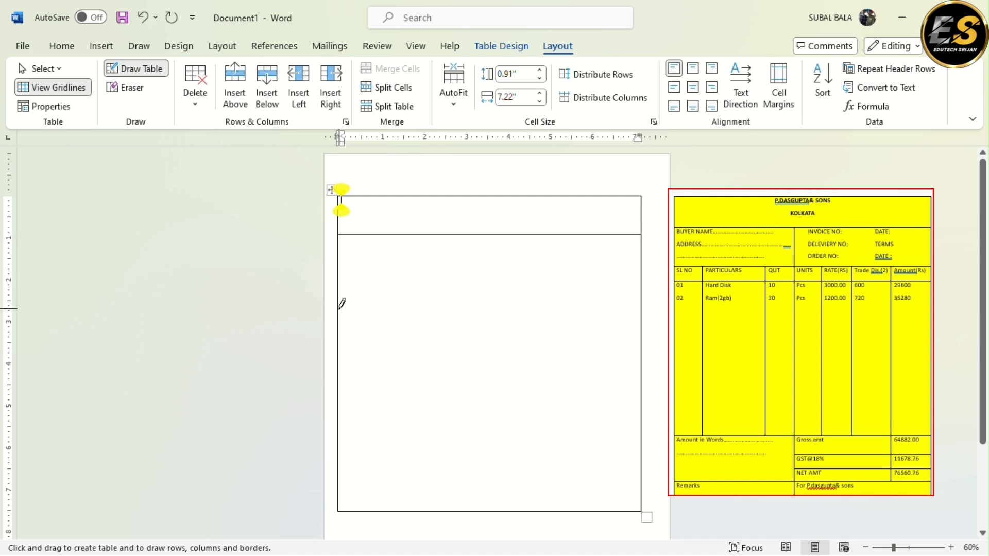
left_click_drag(340, 309, 533, 307)
left_click_drag(340, 336, 497, 335)
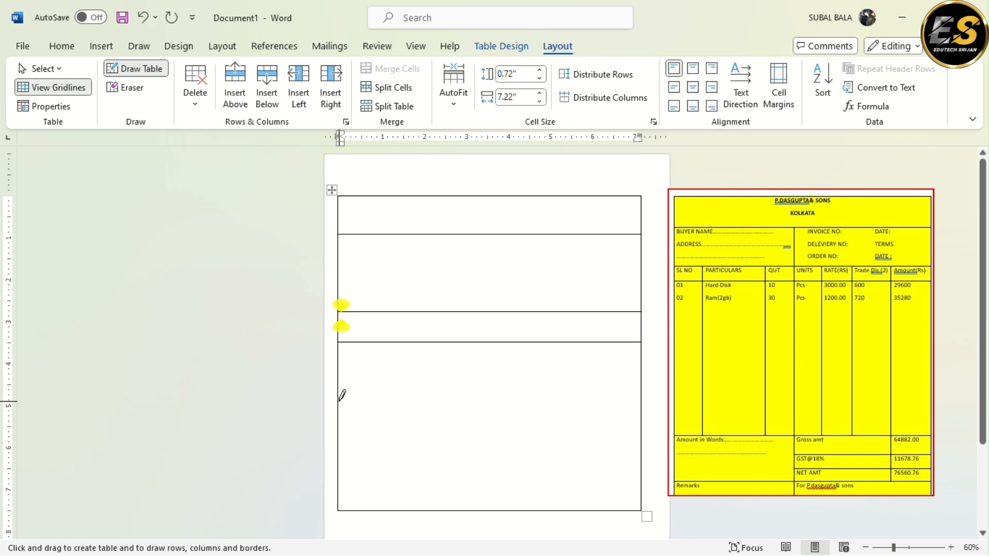
left_click_drag(340, 421, 553, 421)
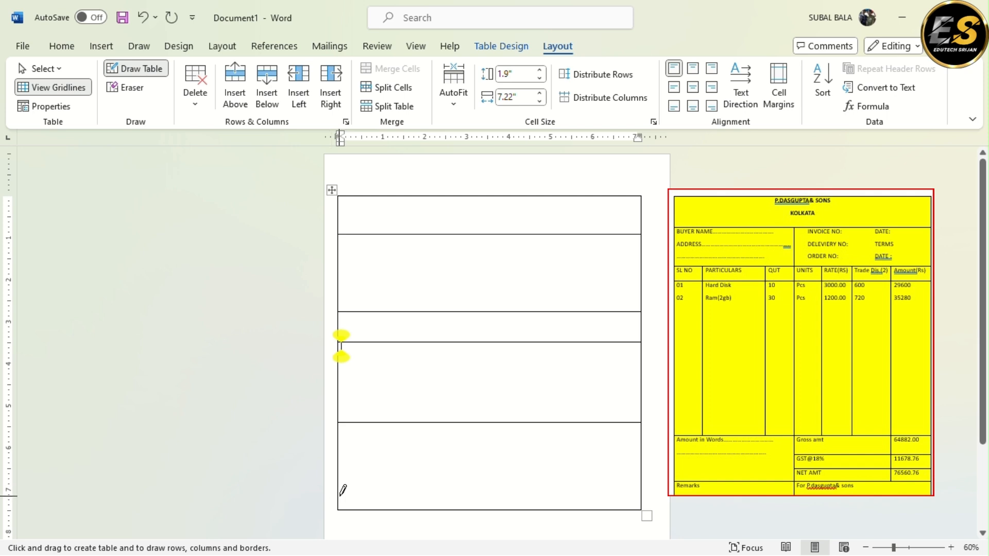
left_click_drag(339, 496, 540, 489)
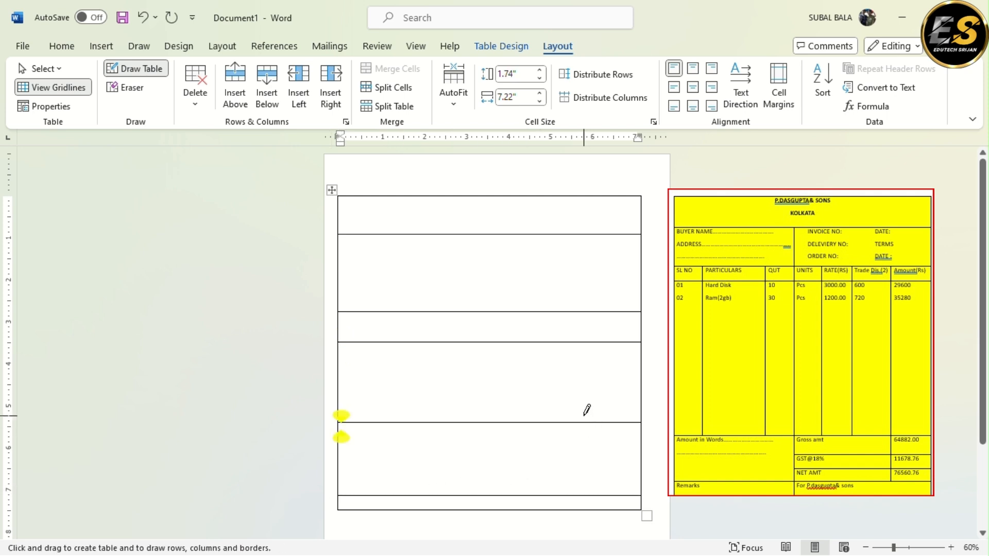
Draw a central vertical divider from the second row to the table's bottom and split the third and fourth rows into six columns
scroll(587, 412, "down", 1)
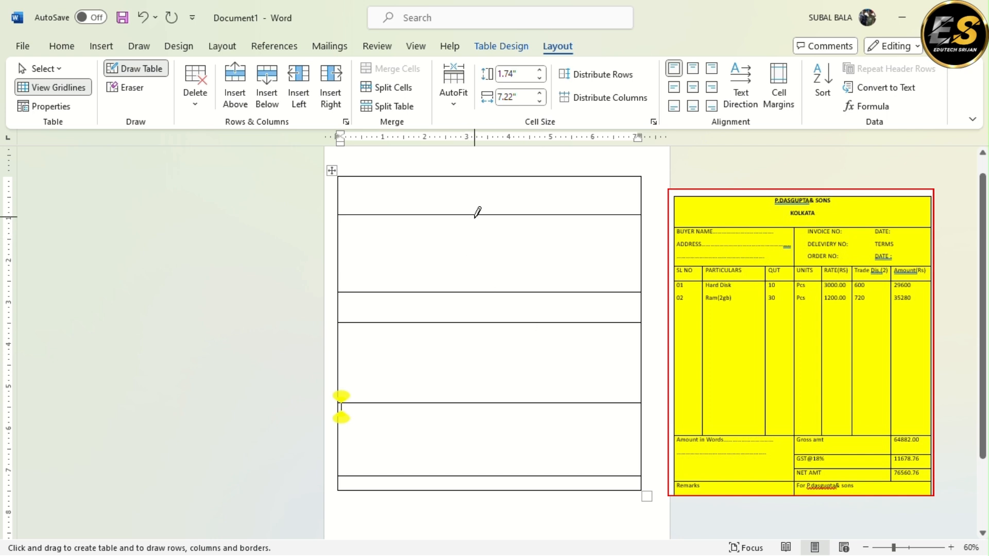
left_click_drag(474, 216, 459, 477)
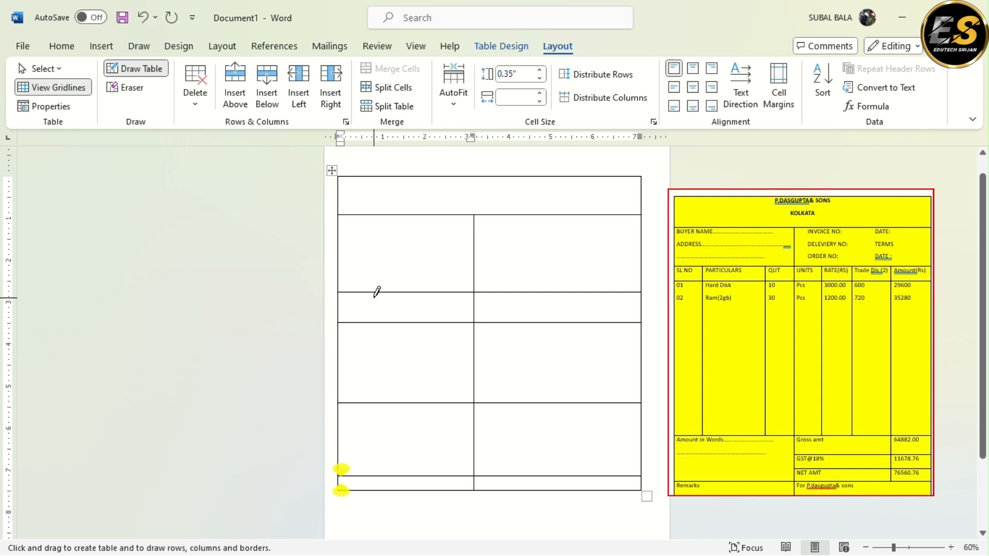
left_click_drag(375, 294, 372, 403)
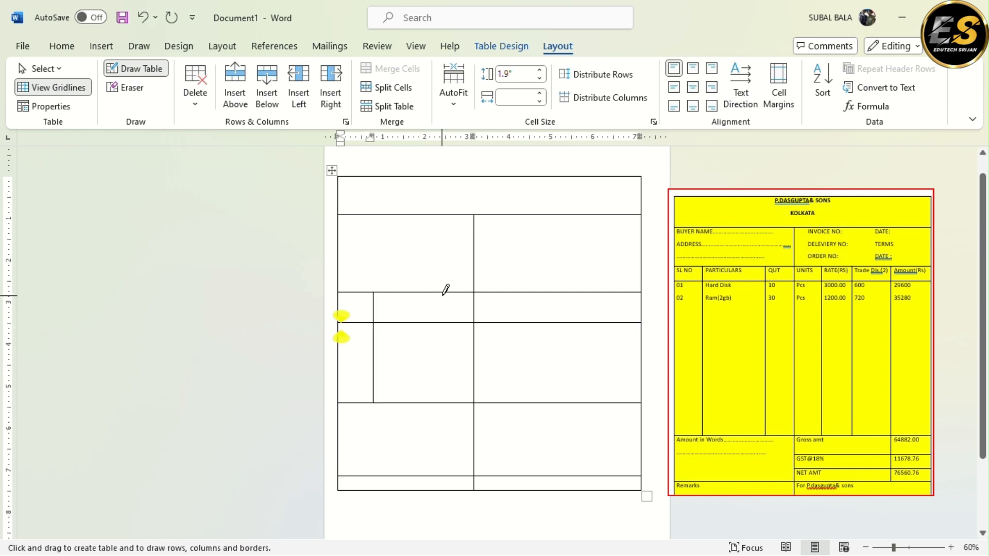
left_click_drag(442, 292, 438, 365)
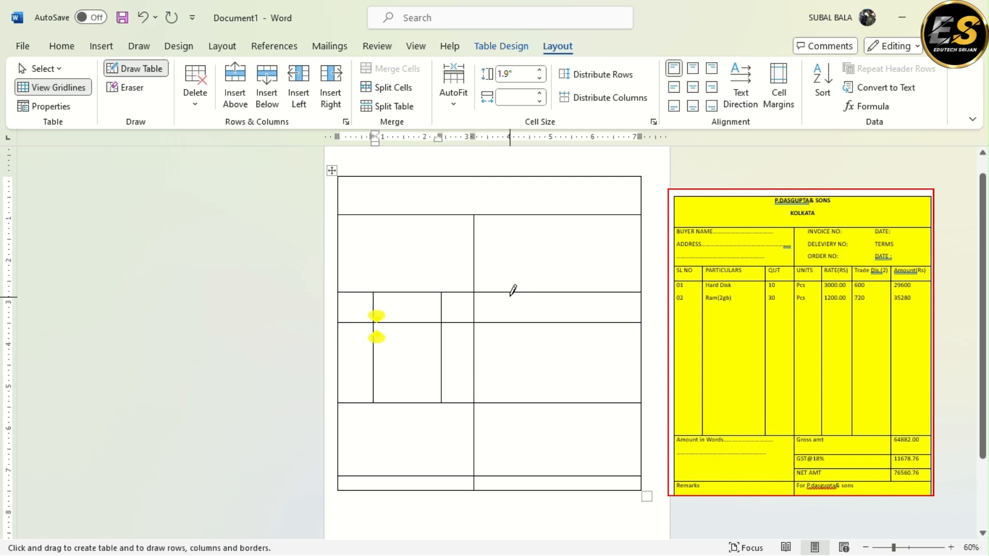
left_click_drag(510, 292, 512, 397)
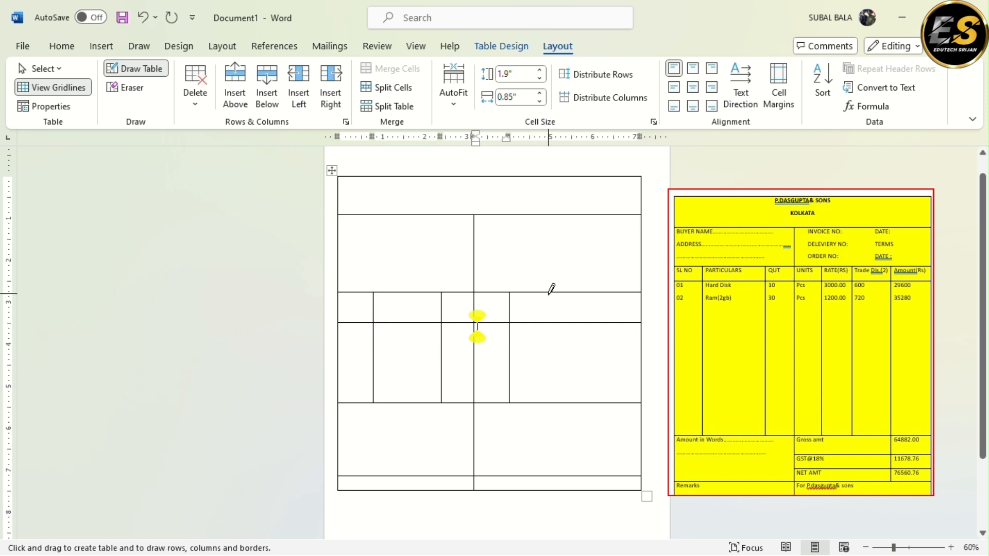
left_click_drag(549, 293, 548, 401)
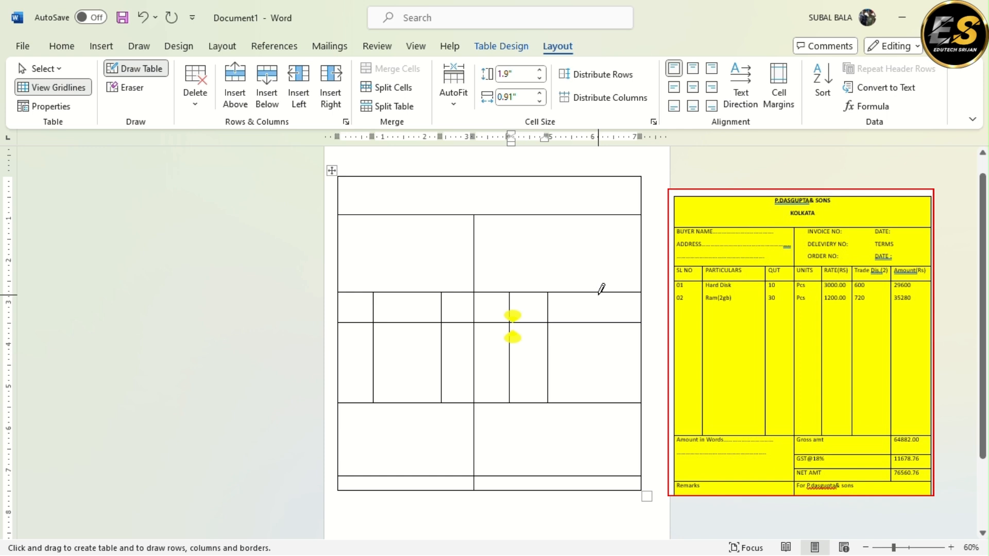
Draw the last-column divider through rows three to five, and split the fifth row's right half into three rows, the first two about 0.55 and 0.78 inches high
left_click_drag(593, 291, 592, 448)
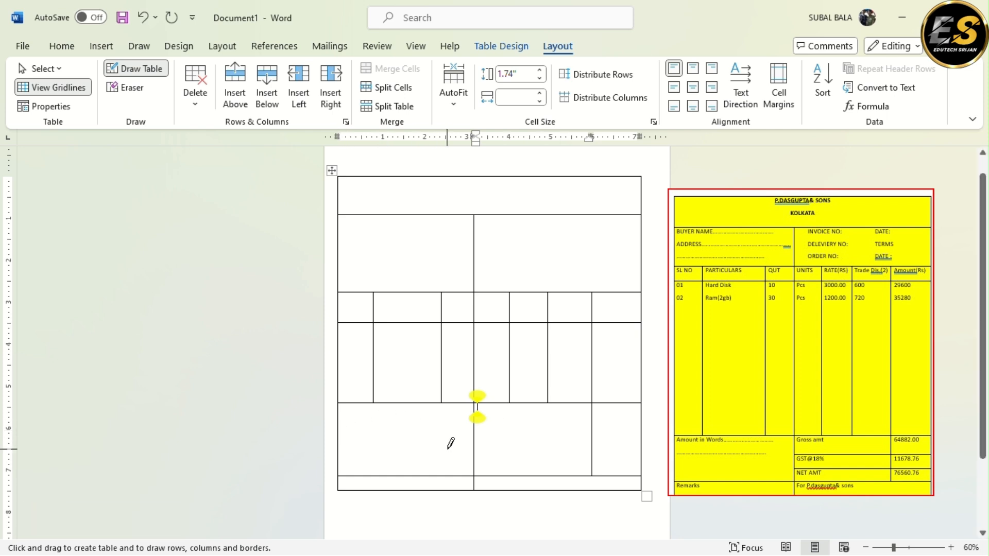
left_click_drag(474, 425, 628, 426)
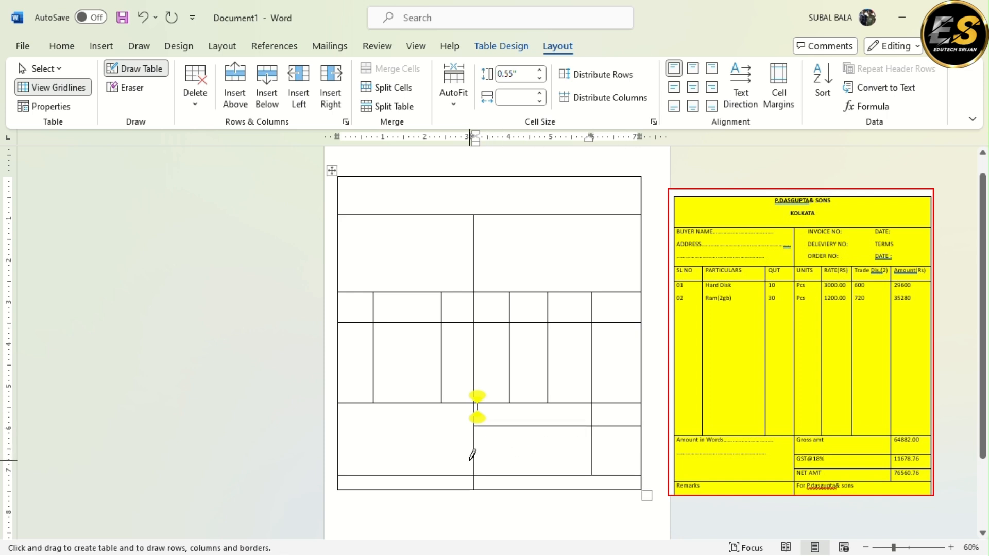
left_click_drag(474, 459, 645, 443)
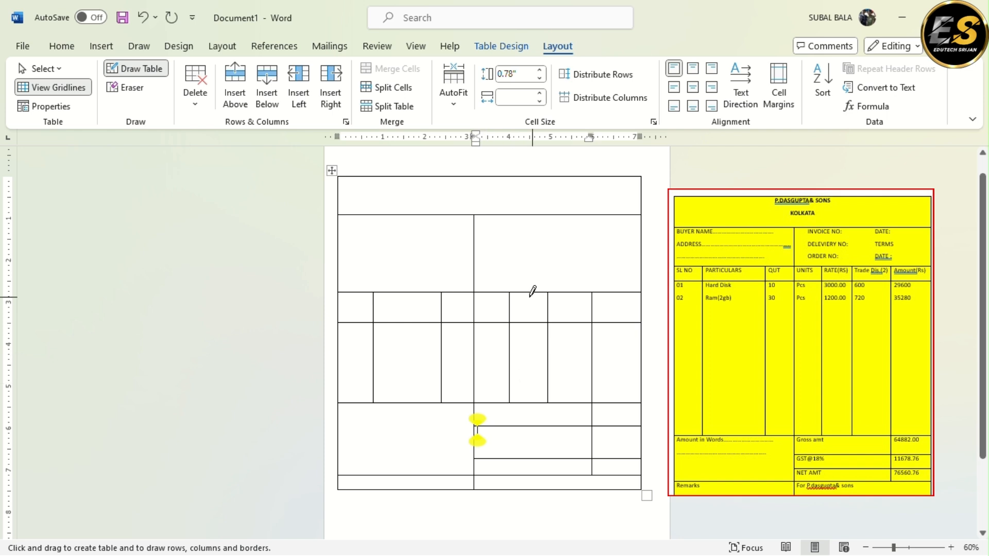
Draw a trial vertical line in the second row's right cell and remove it with the Eraser
left_click_drag(542, 212, 541, 257)
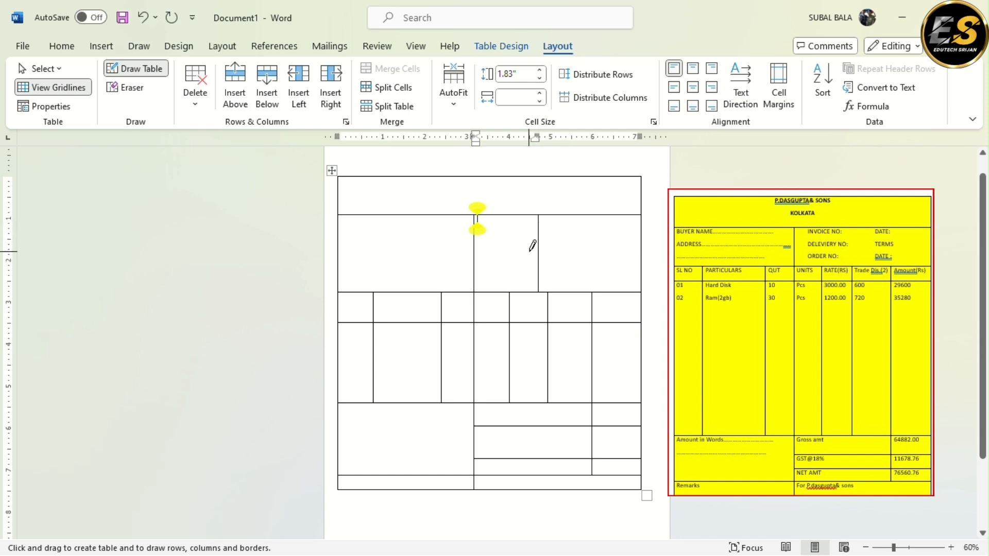
left_click(135, 89)
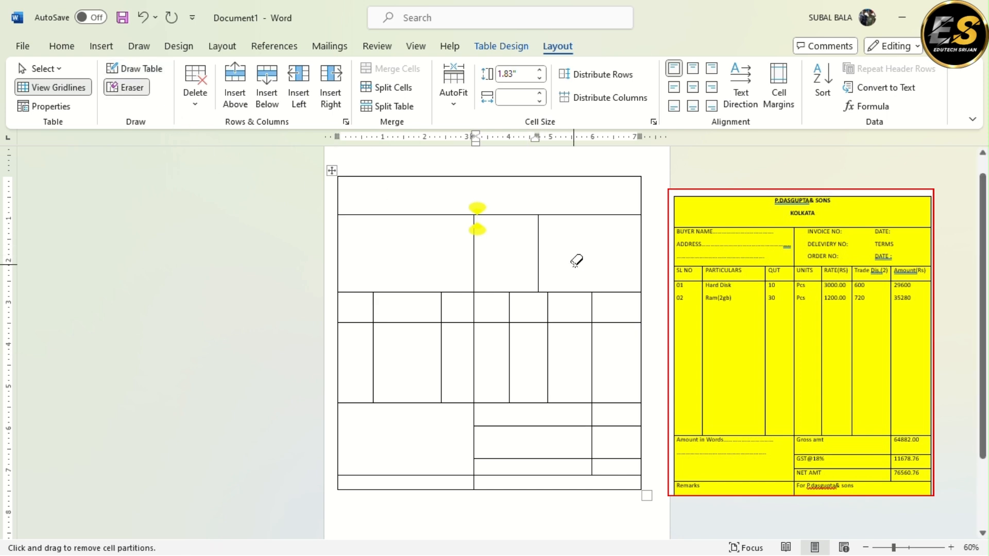
left_click(539, 245)
left_click(137, 94)
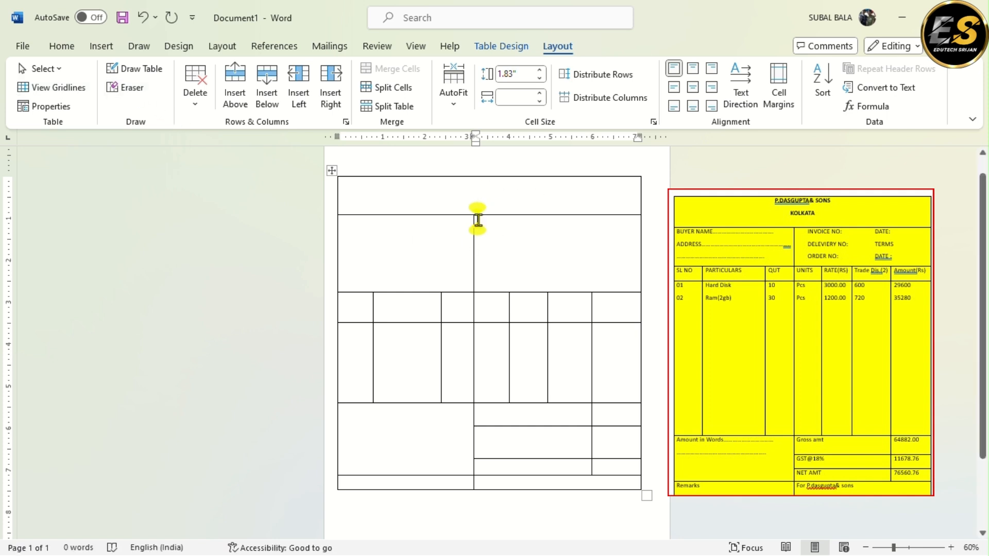
Enter the centred company heading "P.DASGUPTA& SONS" in the table's top row
left_click(486, 195)
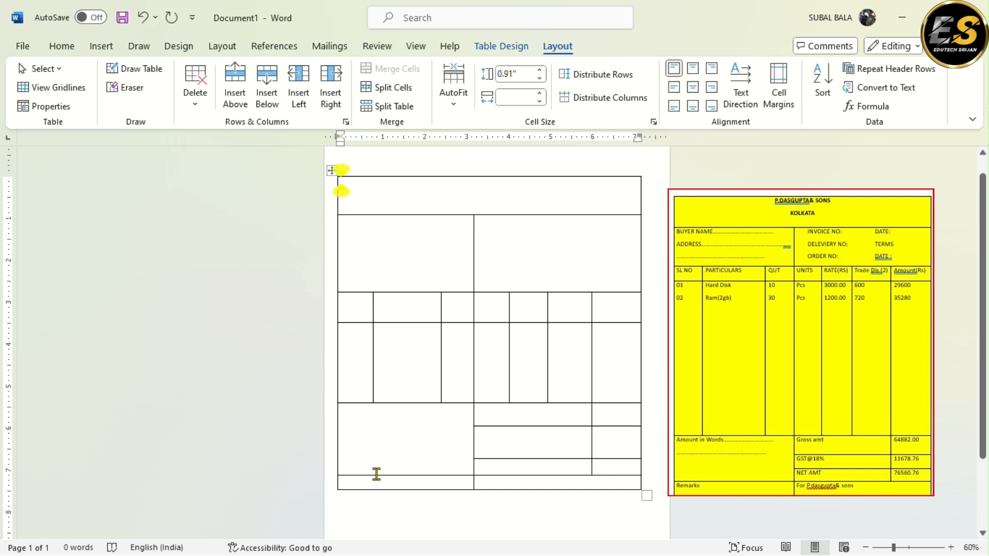
key("ctrl+e")
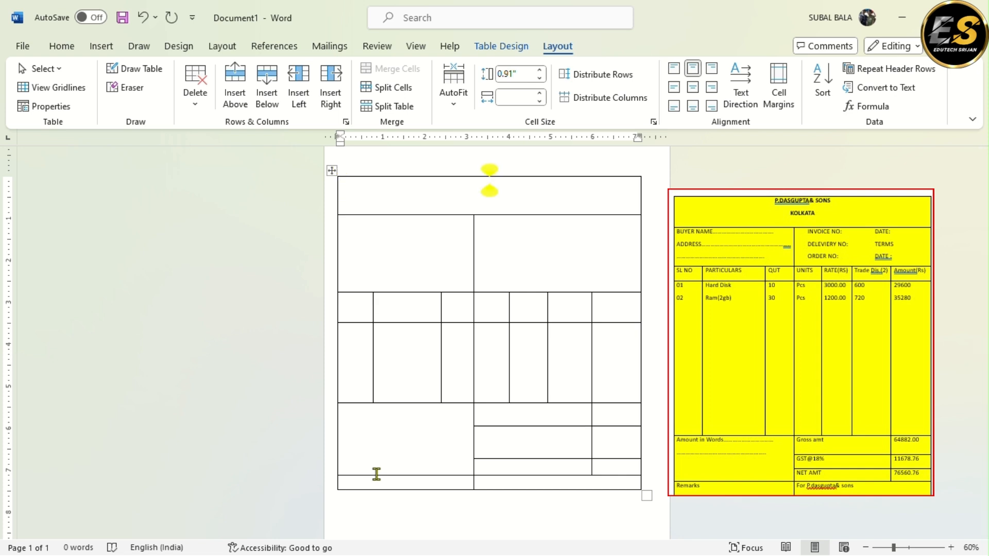
type("P")
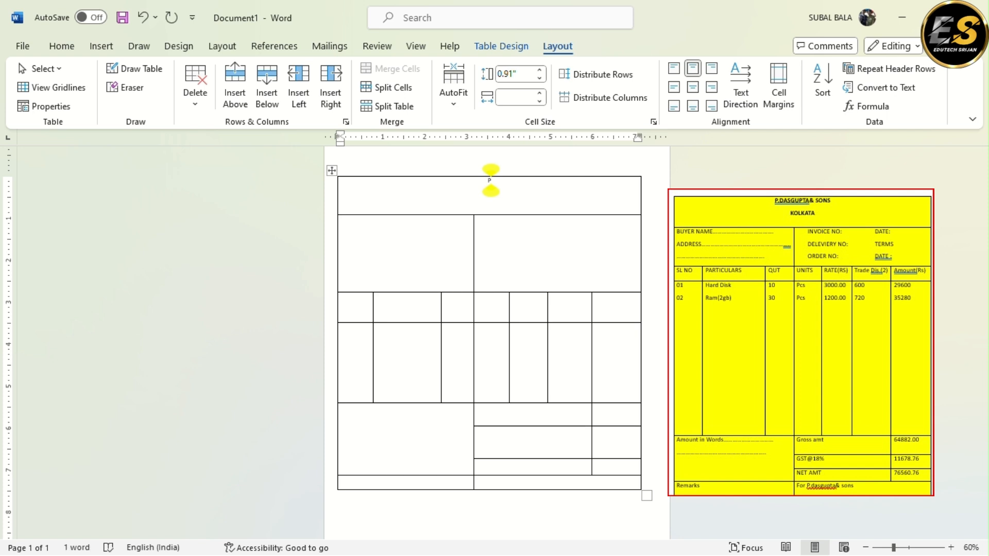
type(".DASGUPTA")
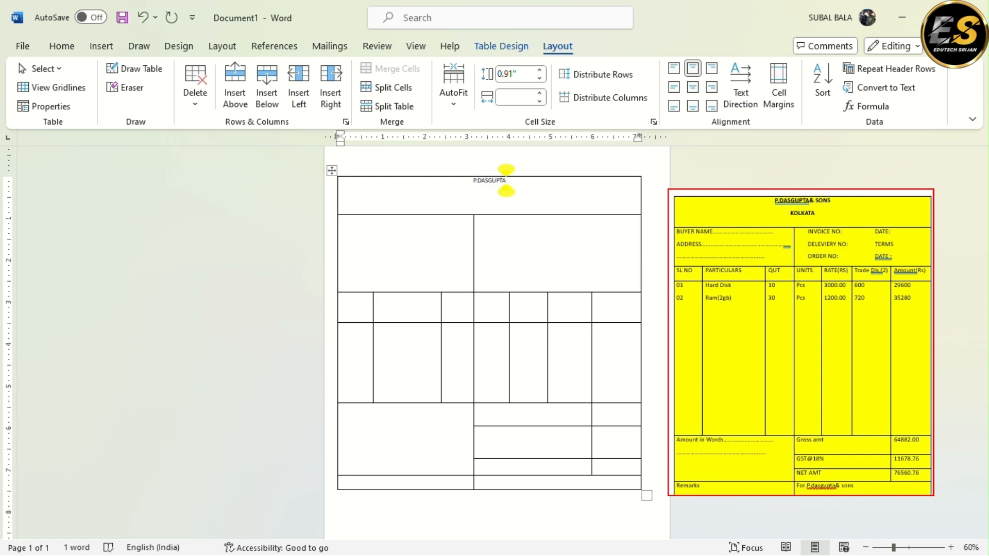
type("& SON")
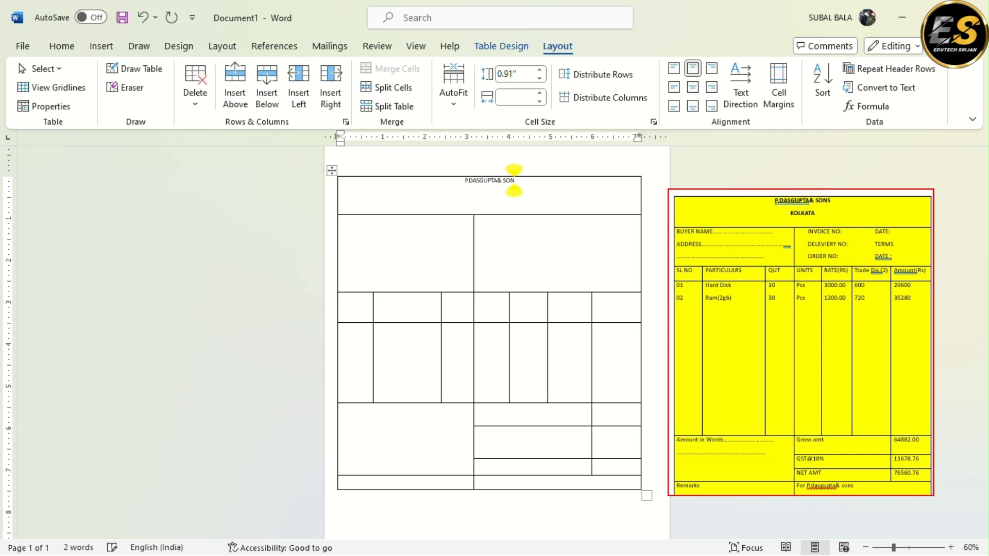
type("S")
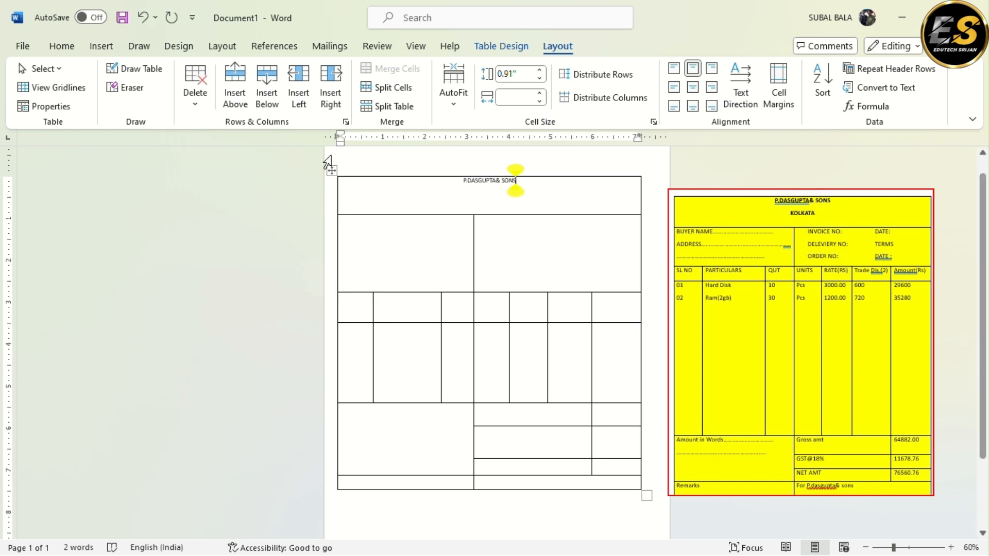
Set the font size of the entire table to 14
left_click(331, 170)
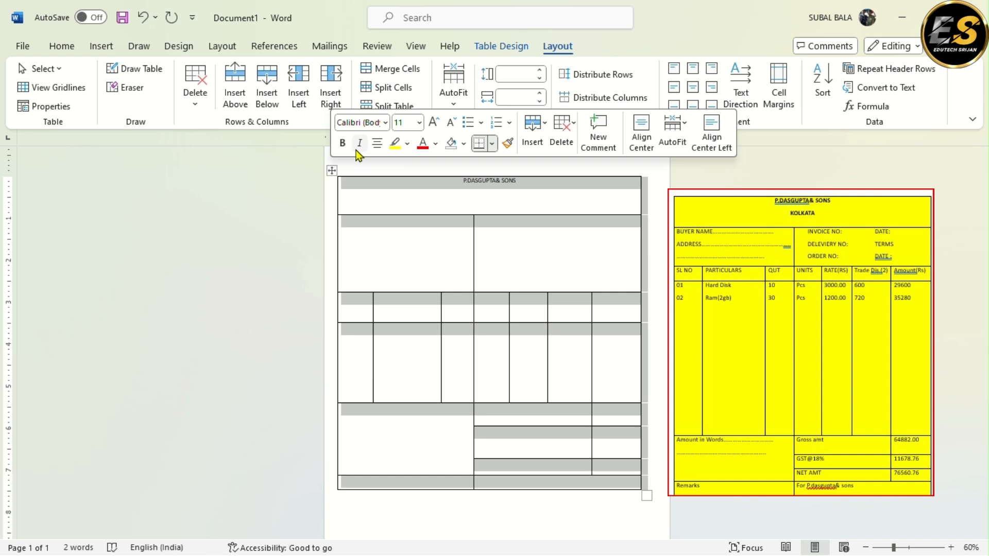
left_click(62, 47)
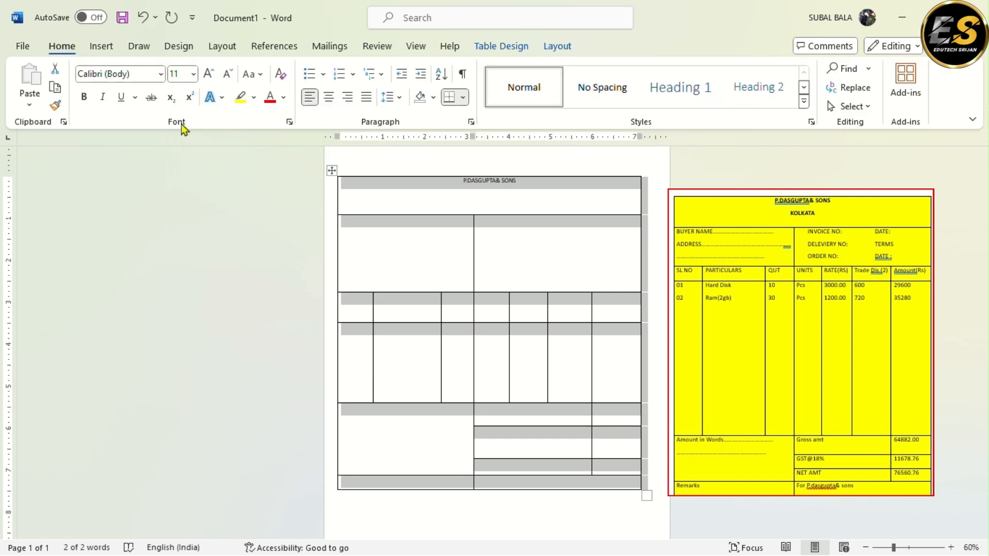
left_click(193, 75)
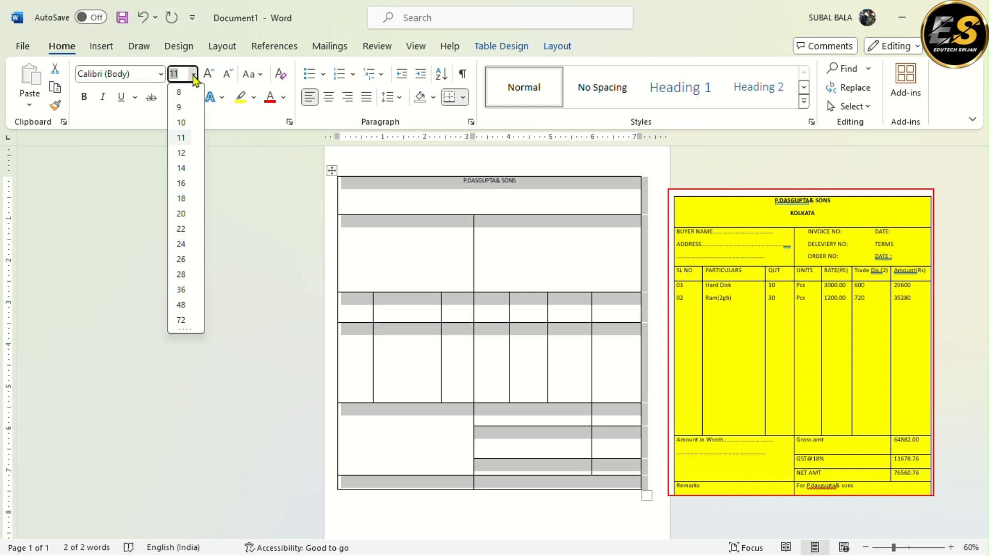
left_click(182, 168)
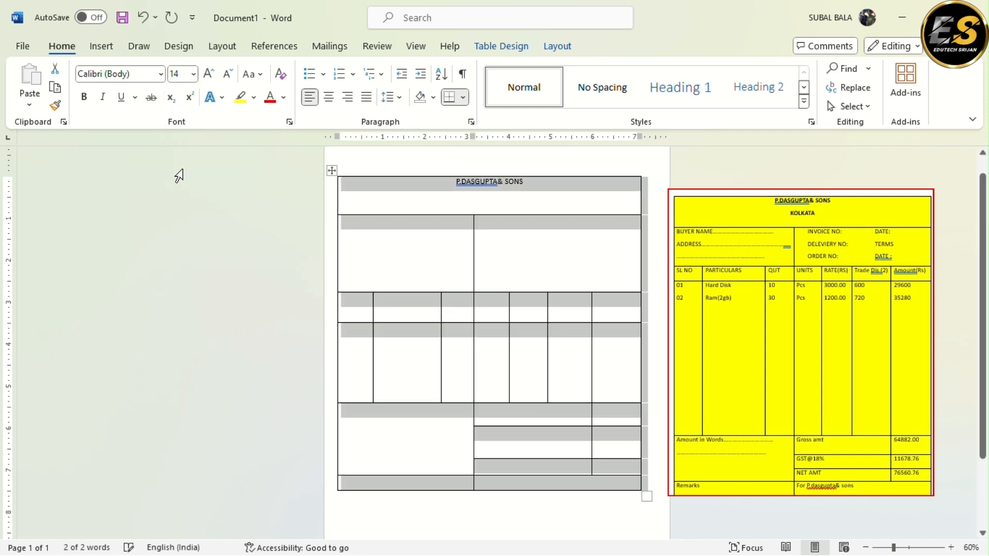
left_click(477, 232)
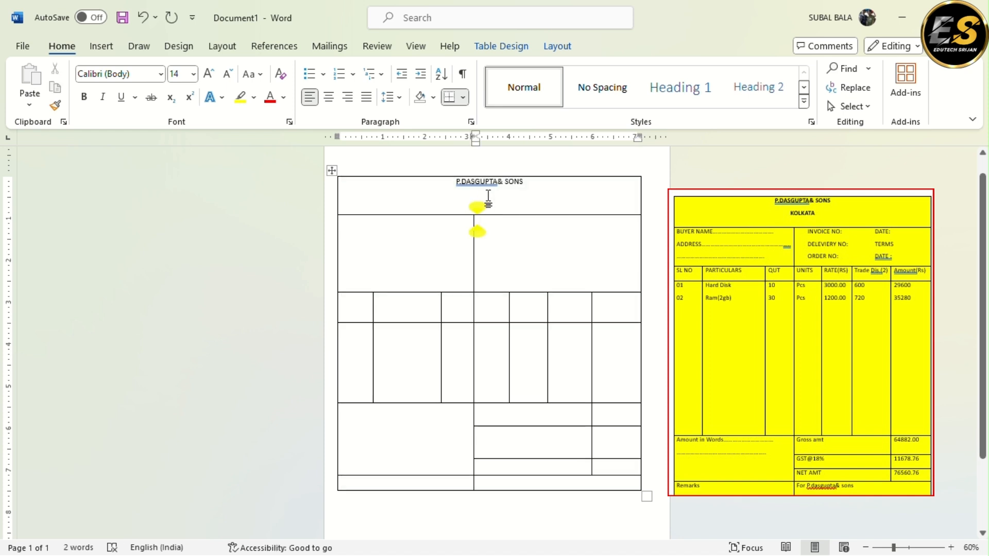
Make the company heading in the table's top row bold and place the cursor in the second row's right cell
left_click_drag(526, 187, 450, 177)
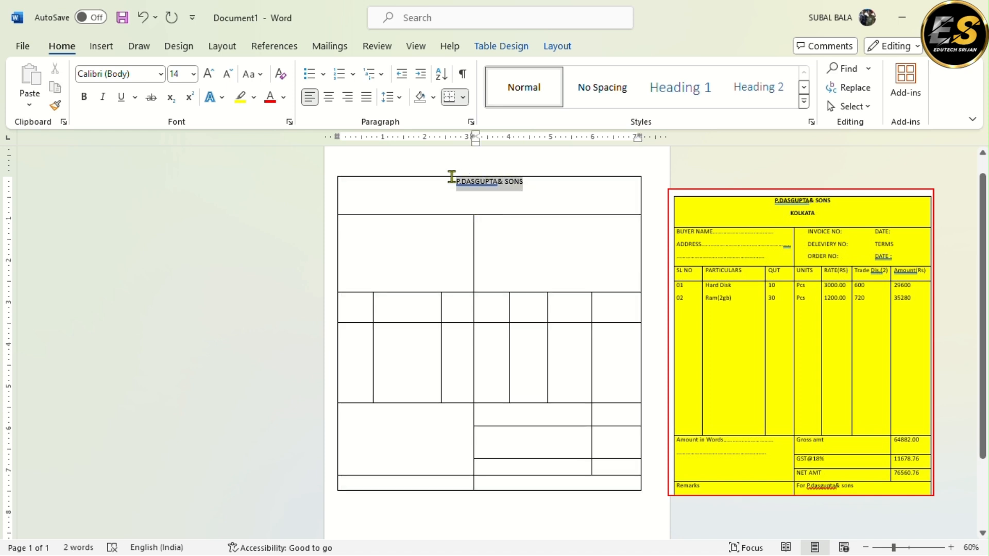
left_click(86, 97)
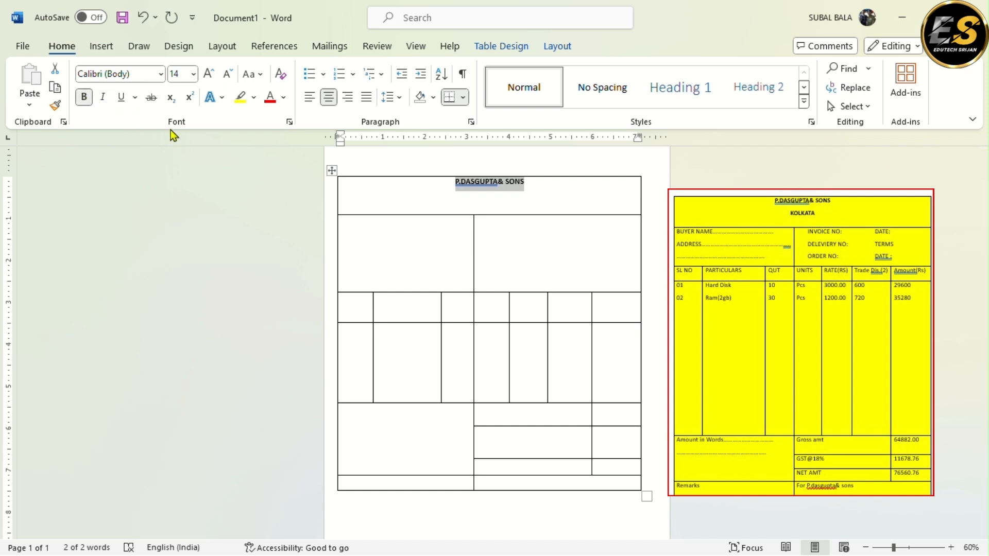
scroll(510, 277, "up", 1)
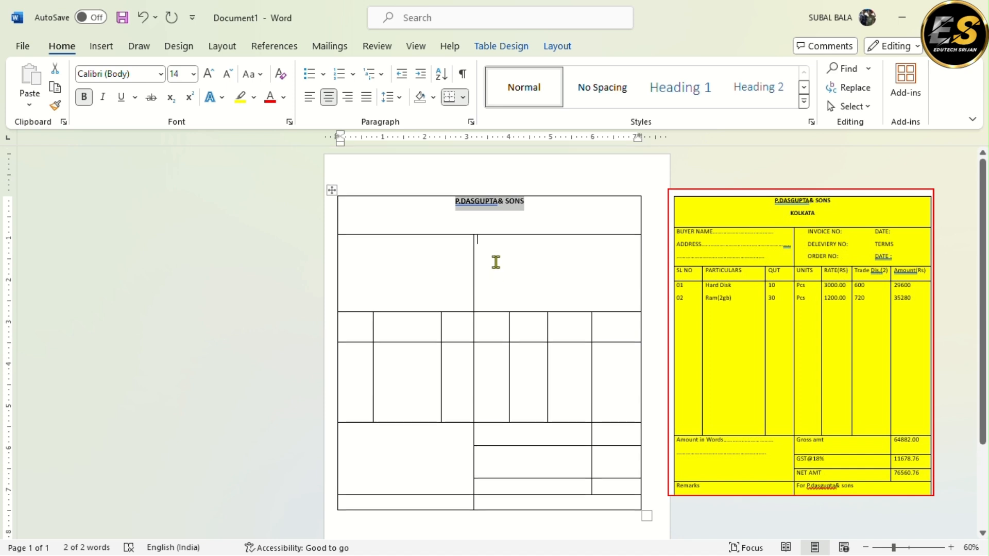
left_click(477, 252)
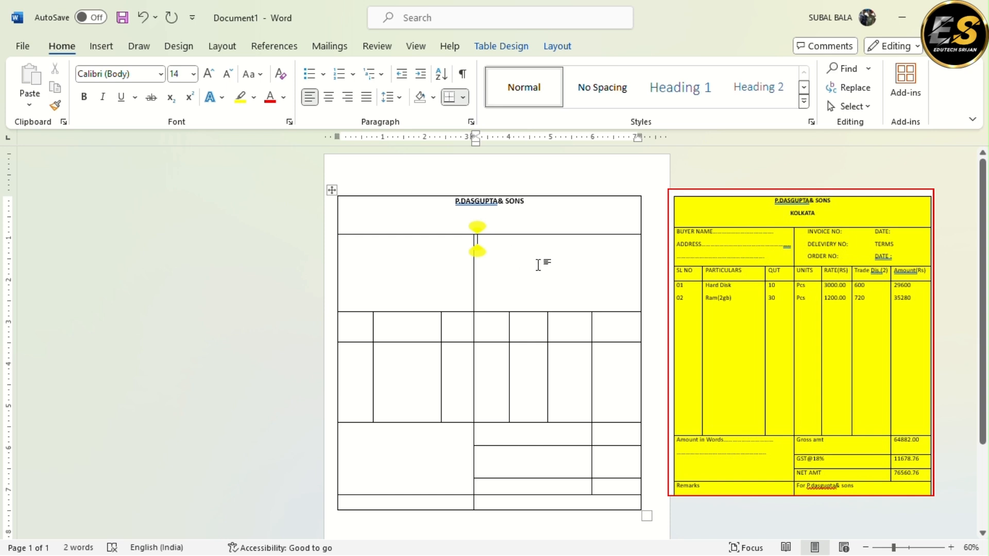
type("IN")
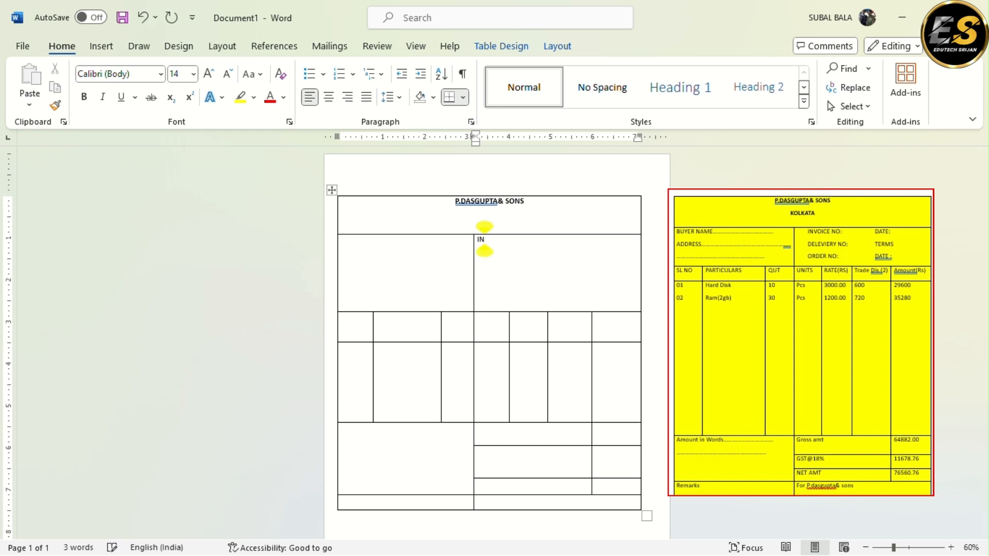
key("BackSpace")
key("BackSpace")
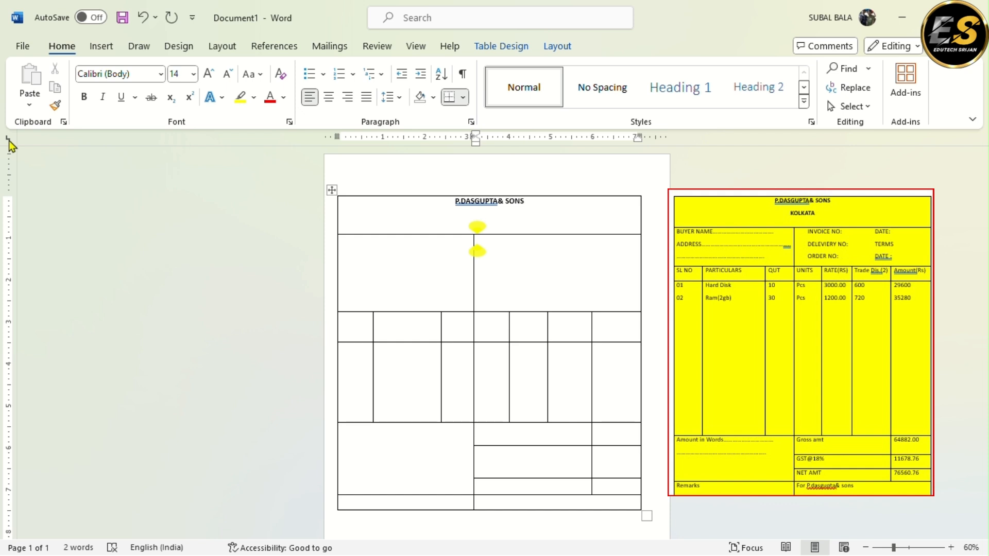
Add left tab stops at about the 3.6 and 5.5 inch ruler marks for the second row's right cell and indent to the first
left_click(491, 140)
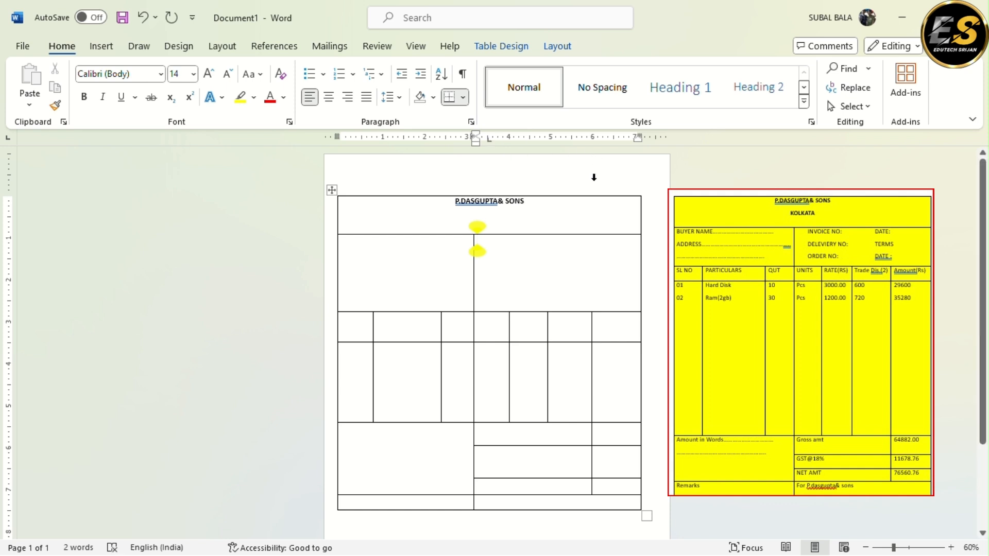
key("ctrl+Tab")
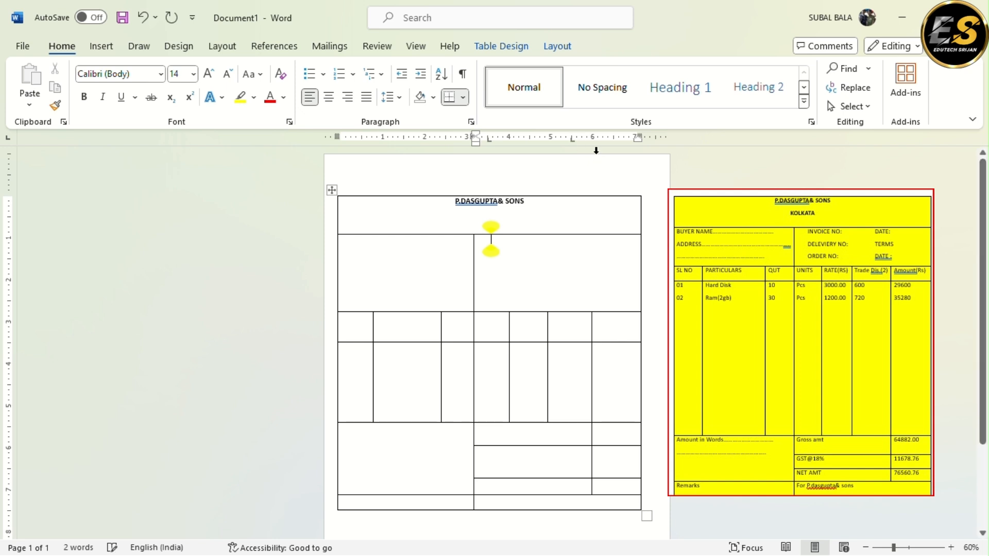
left_click(573, 139)
Enter "INVOICE NO:" at the first tab stop and "DATE:" at the second on the cell's first line
type("INVOI")
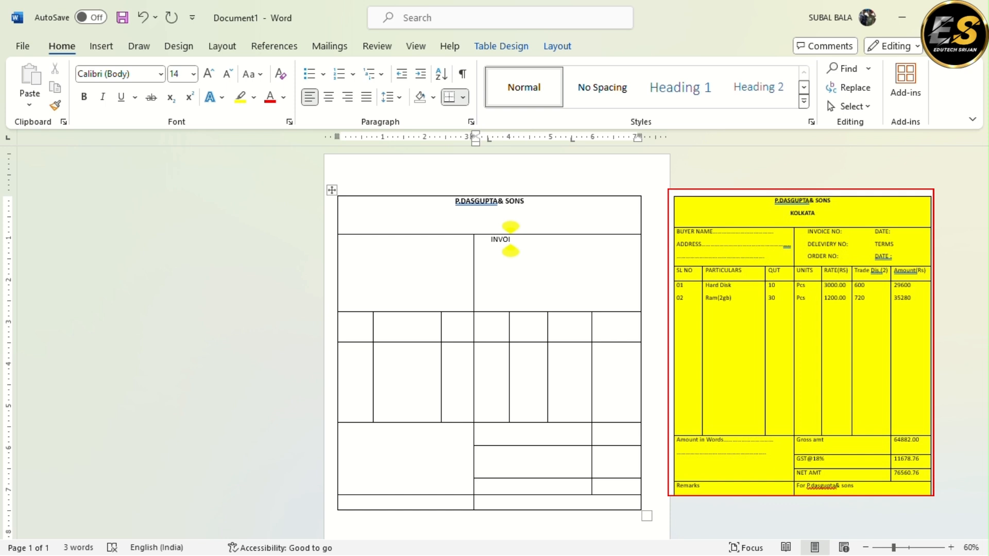
type("CE NO")
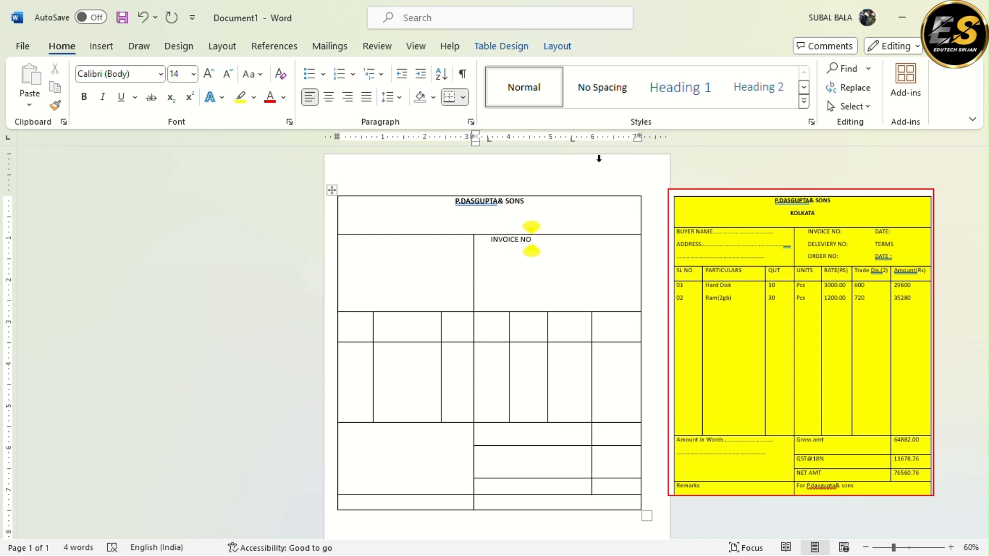
key("ctrl+Tab")
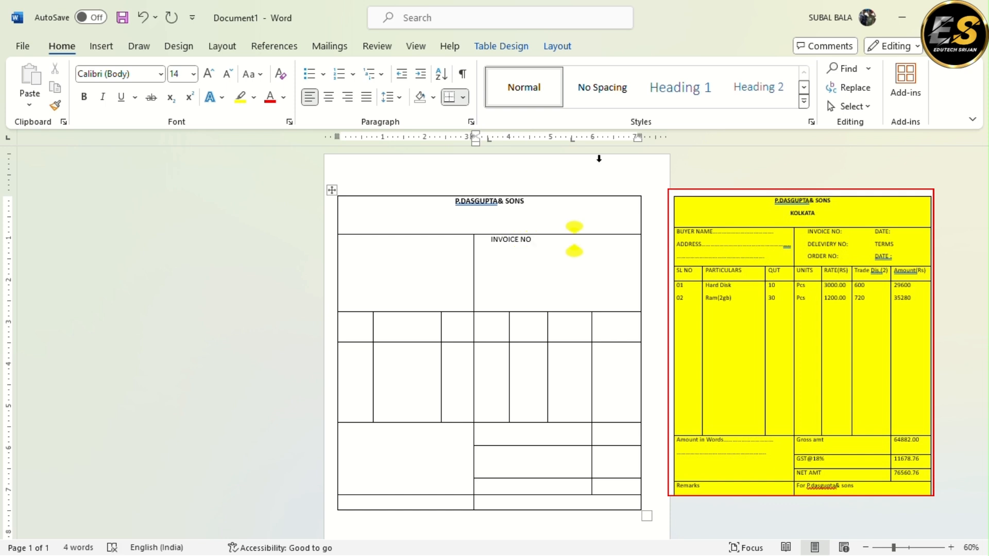
type("DATE")
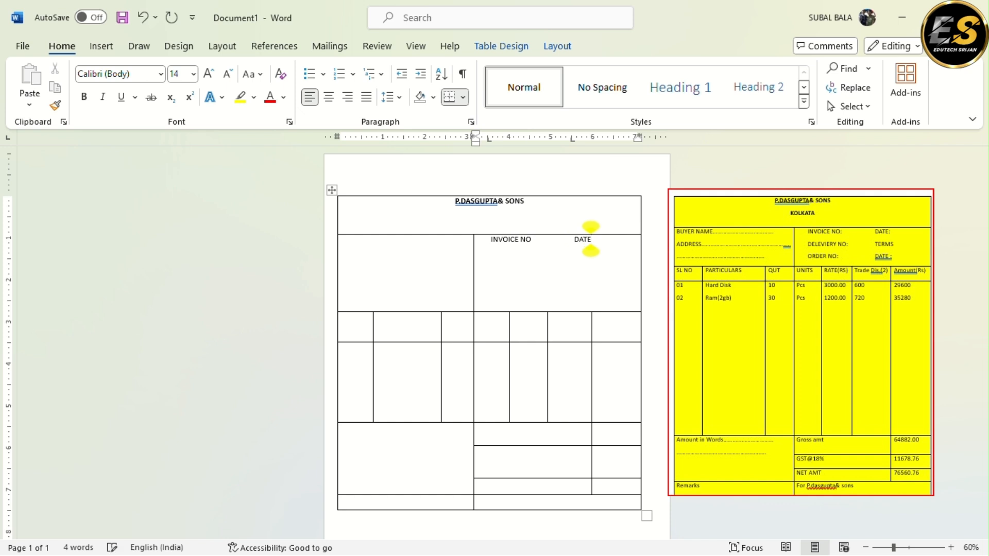
type(":")
left_click(532, 239)
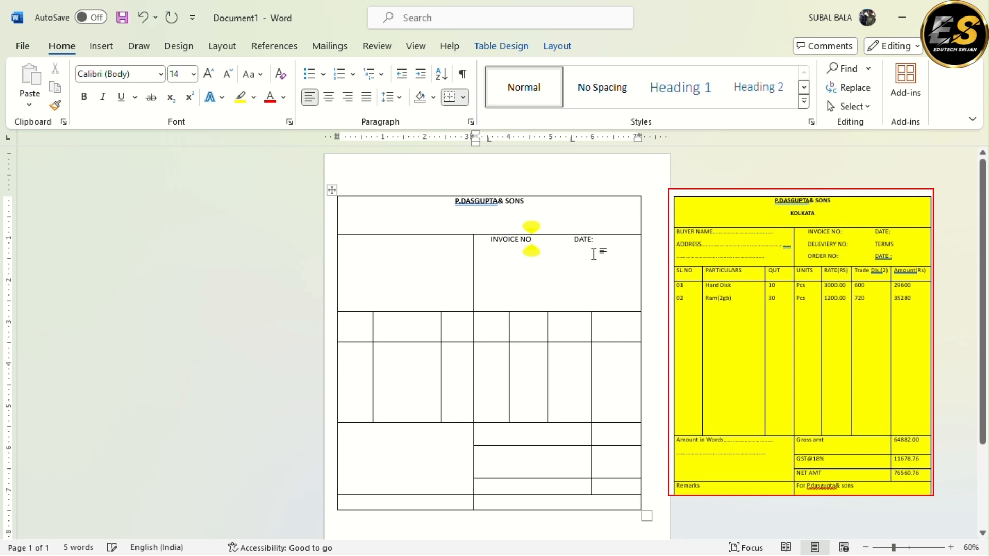
type(":")
left_click(610, 240)
Add a second line to the cell with "DELEVIERY NO:" and "TERMS" aligned to the two tab stops
key("Return")
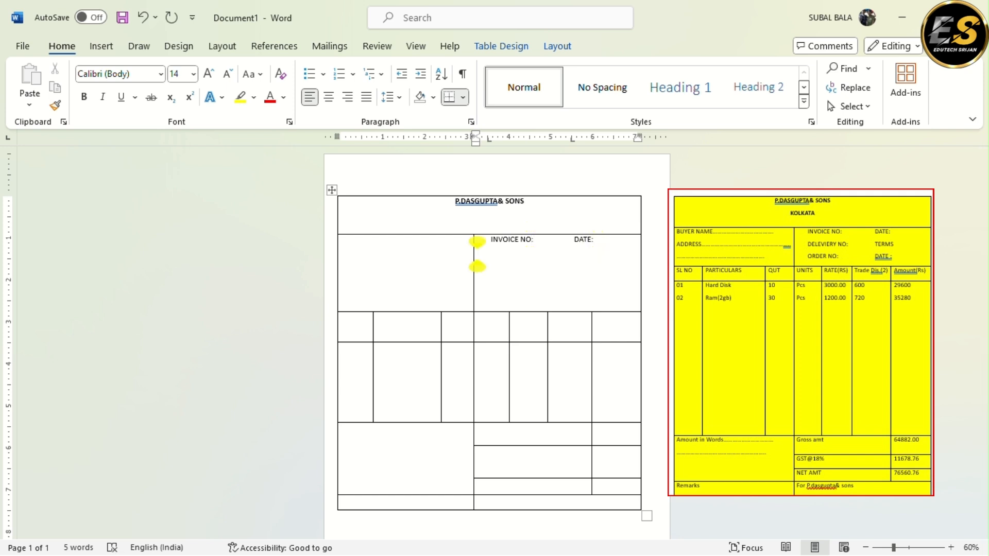
key("ctrl+Tab")
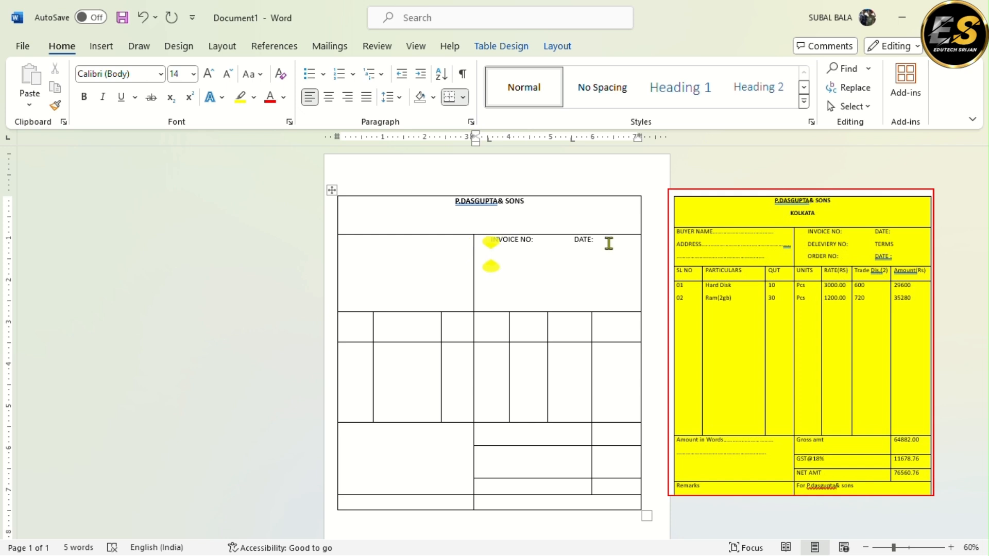
type("DELEVIER")
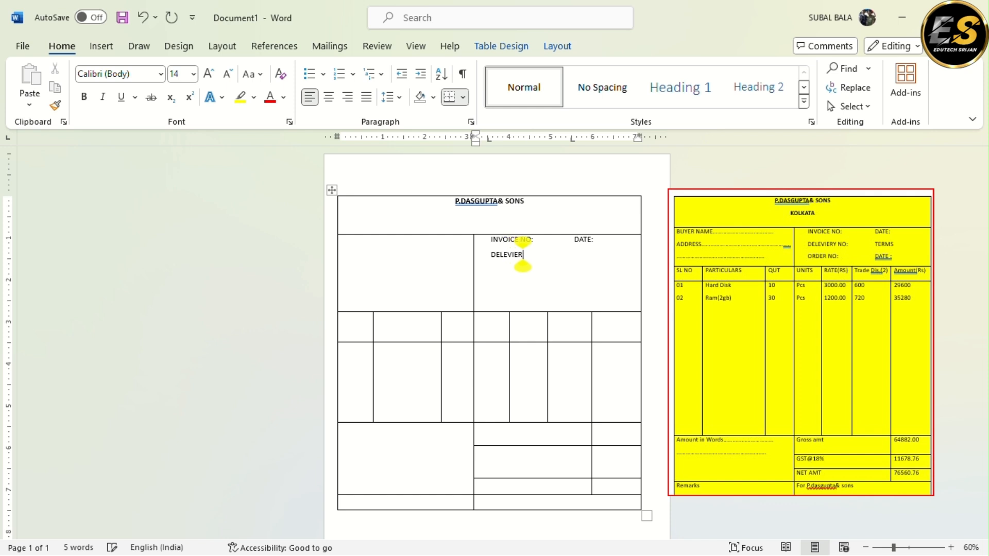
type("Y NO:\t")
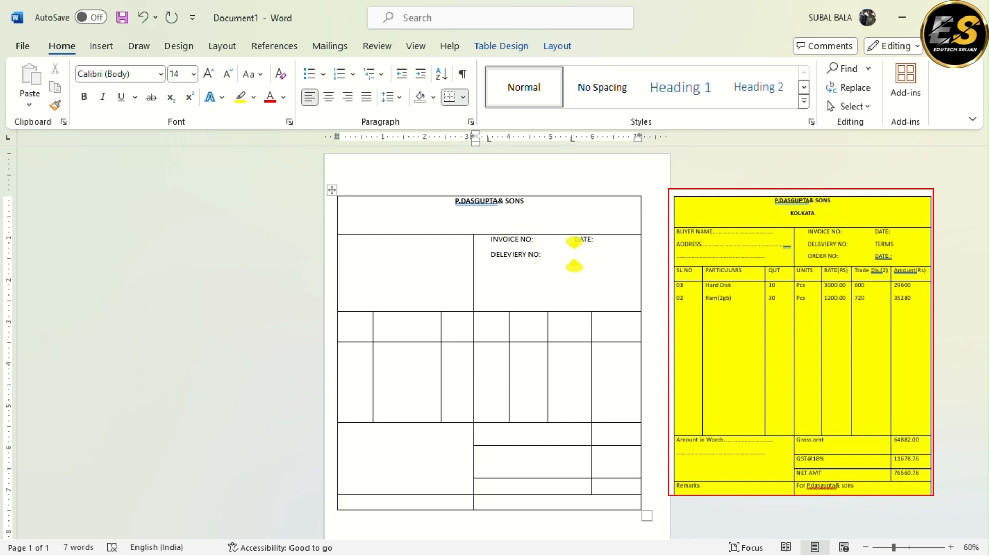
type("TER")
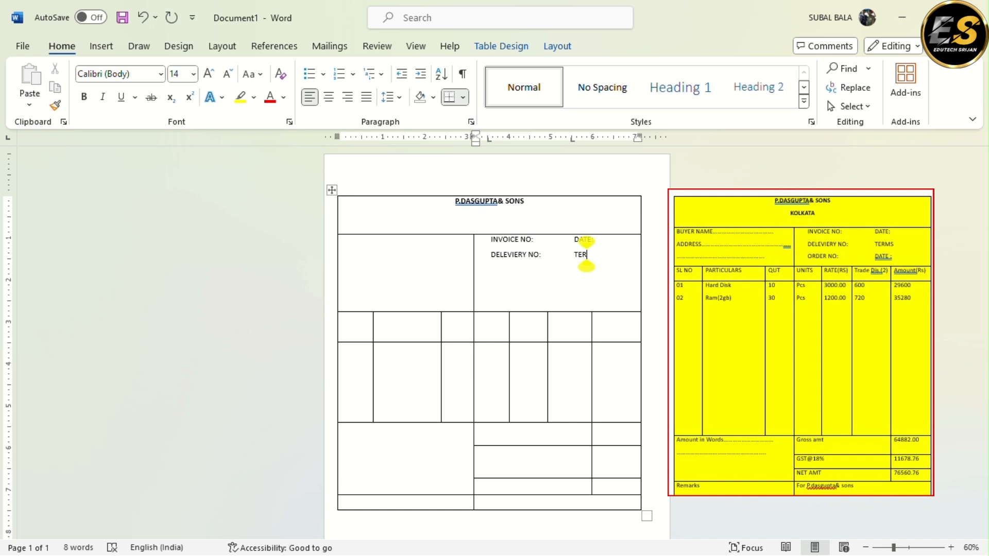
type("MS")
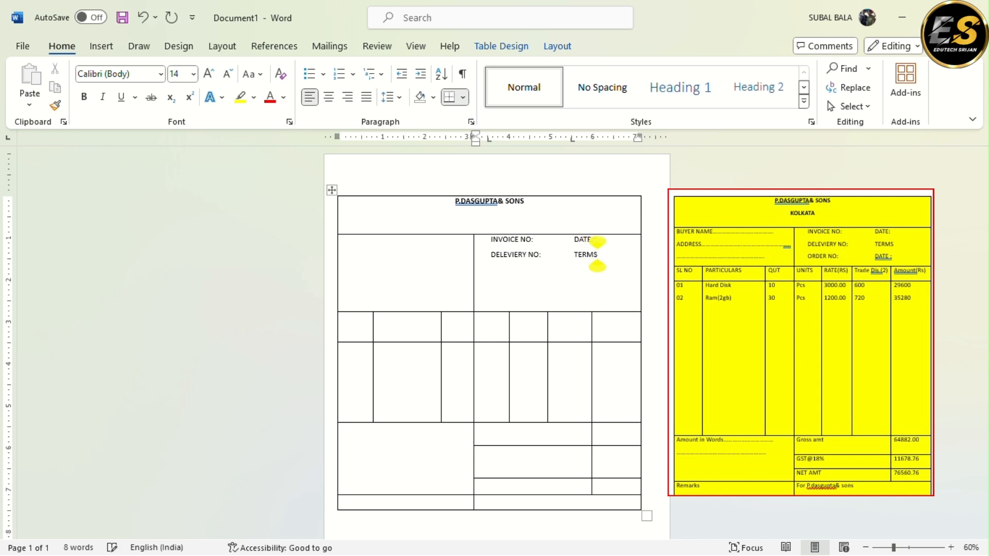
Add a third line with "ORDER NO:" and "DATE :" at the two tab stops, and shorten the second row to fit its three lines
key("Return")
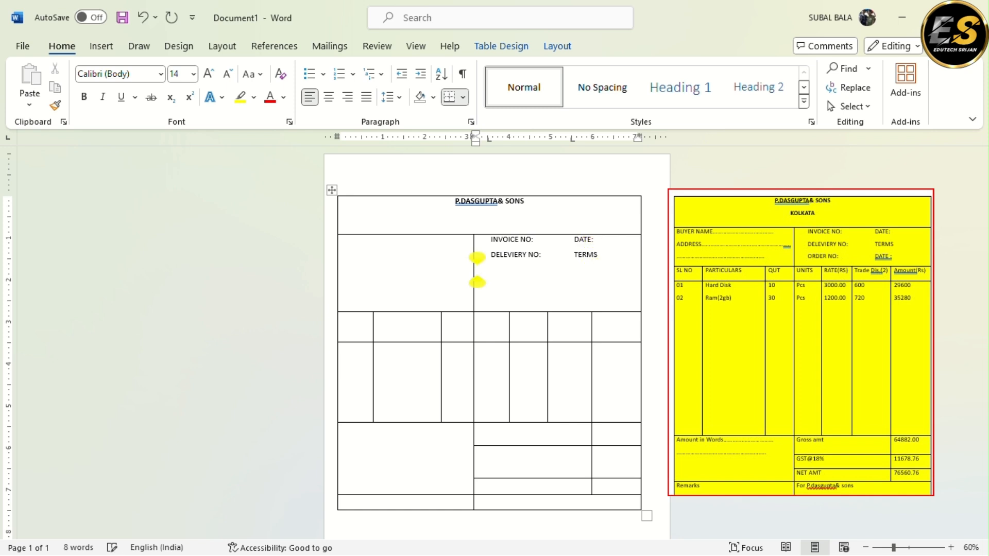
key("ctrl+Tab")
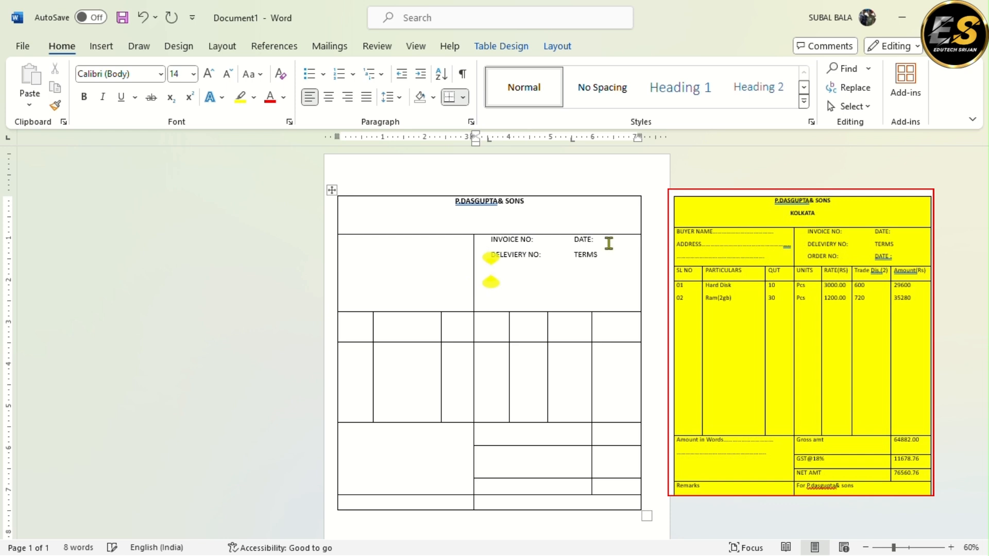
type("ORDER")
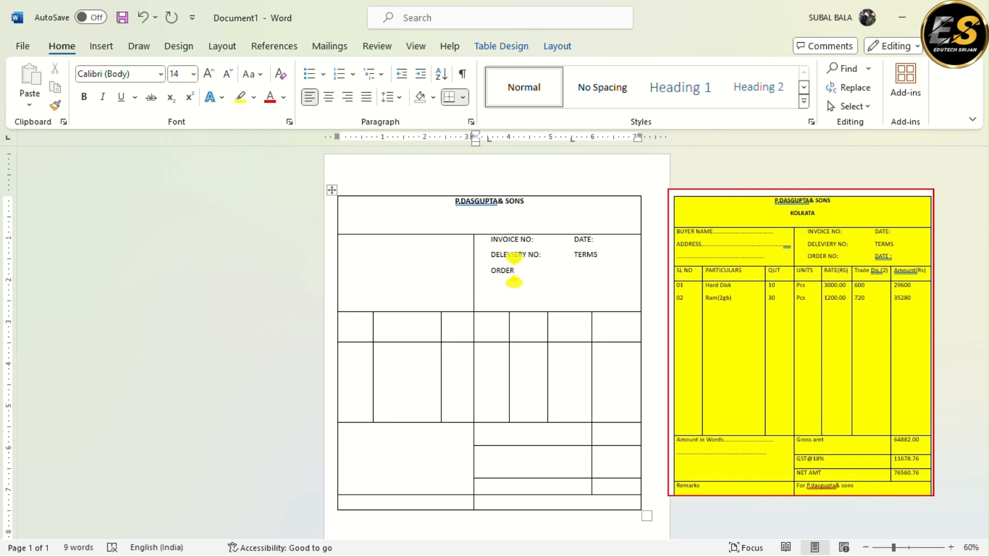
type(" NO:")
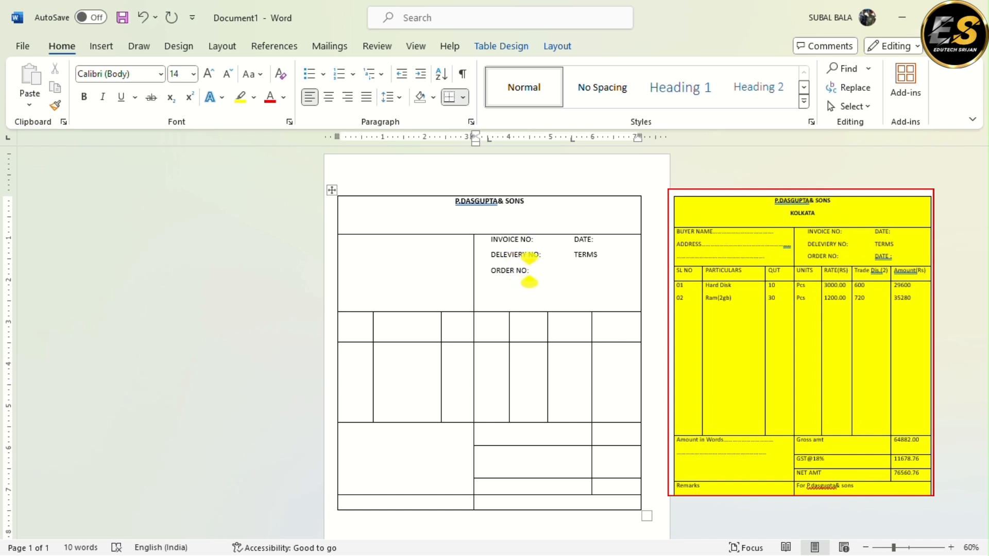
key("ctrl+Tab")
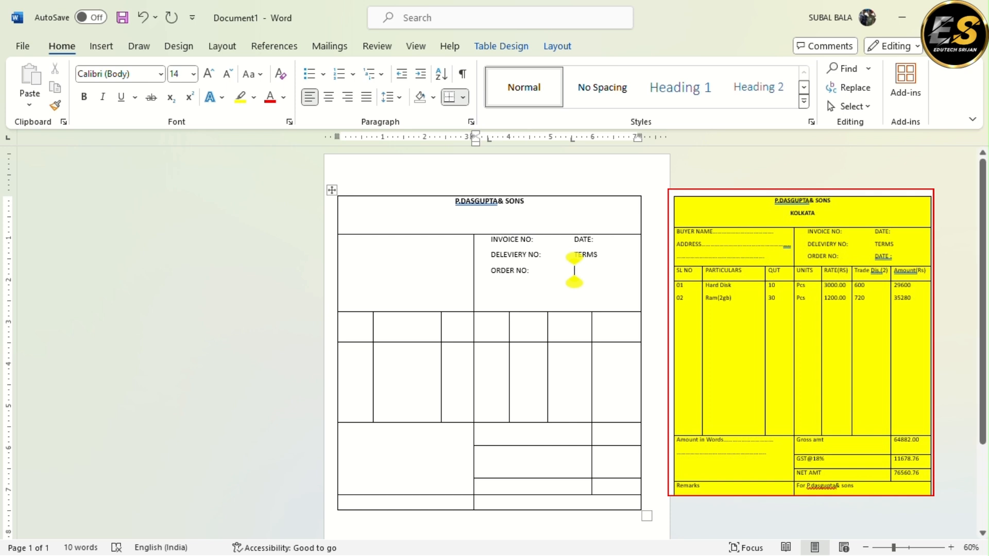
type("DATE")
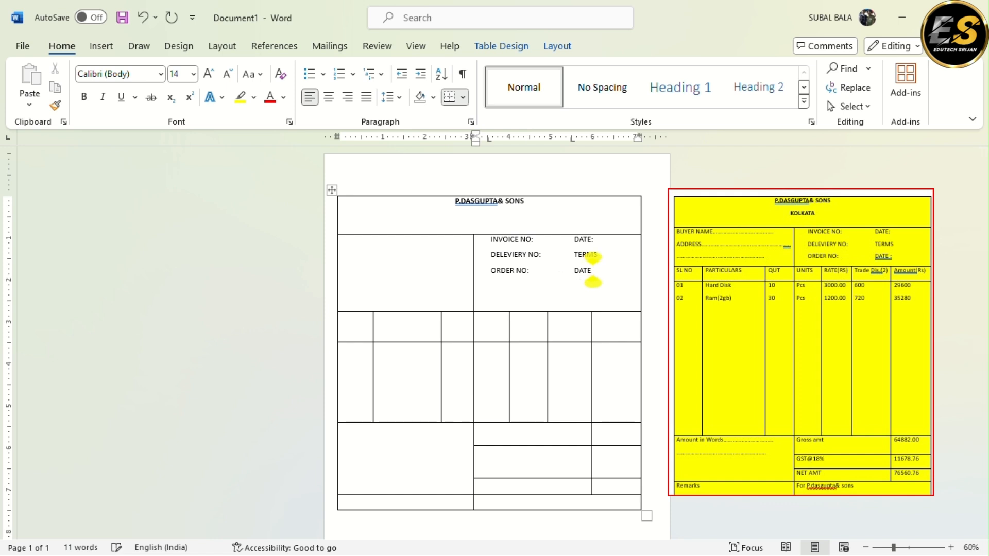
type(" :")
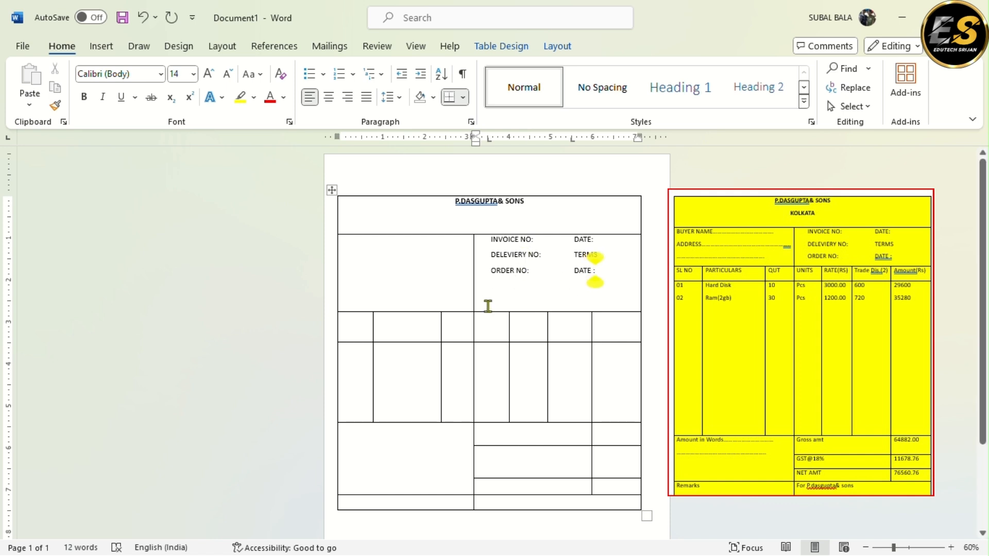
left_click_drag(493, 313, 503, 283)
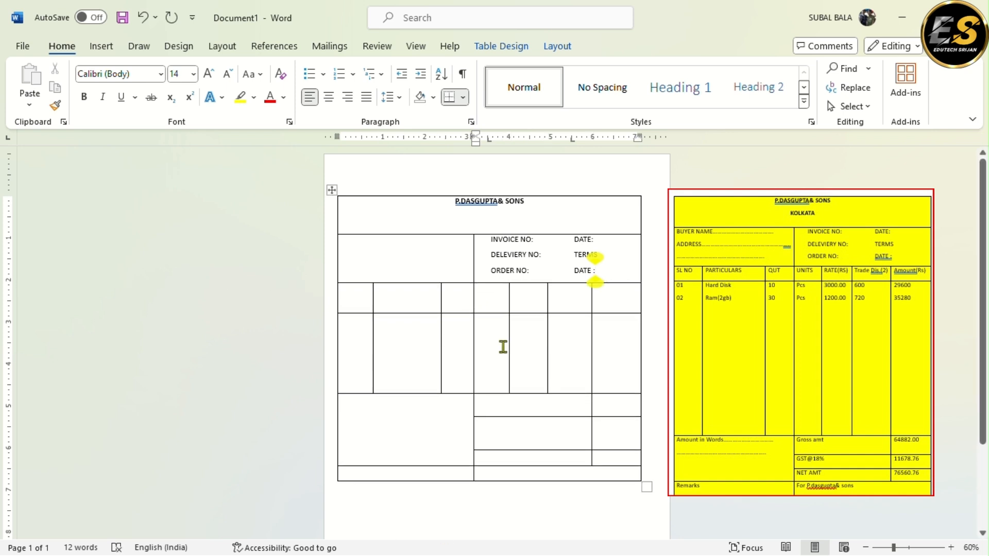
Enter "BUYER NAME" followed by a dotted fill-in line in the second row's left cell
left_click(350, 242)
type("BU")
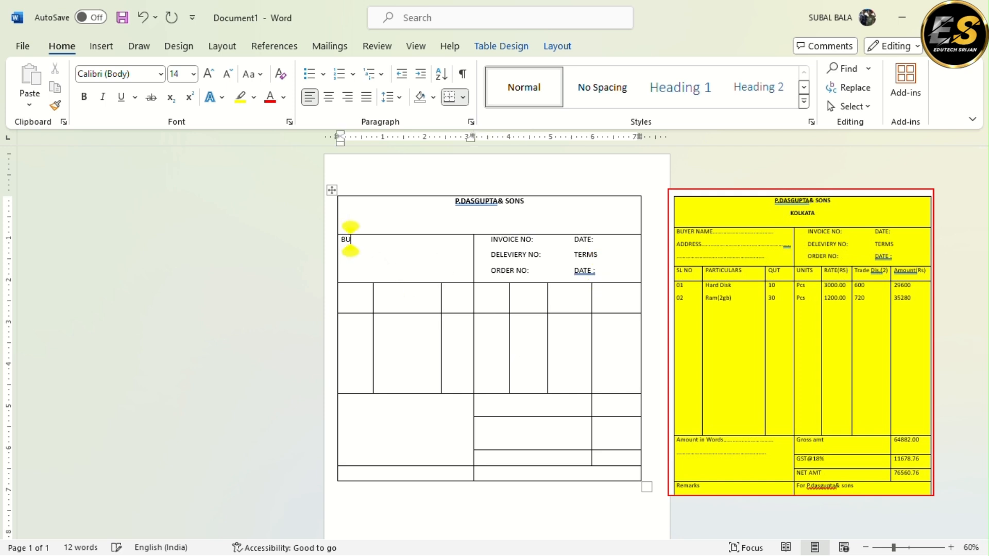
type("YER")
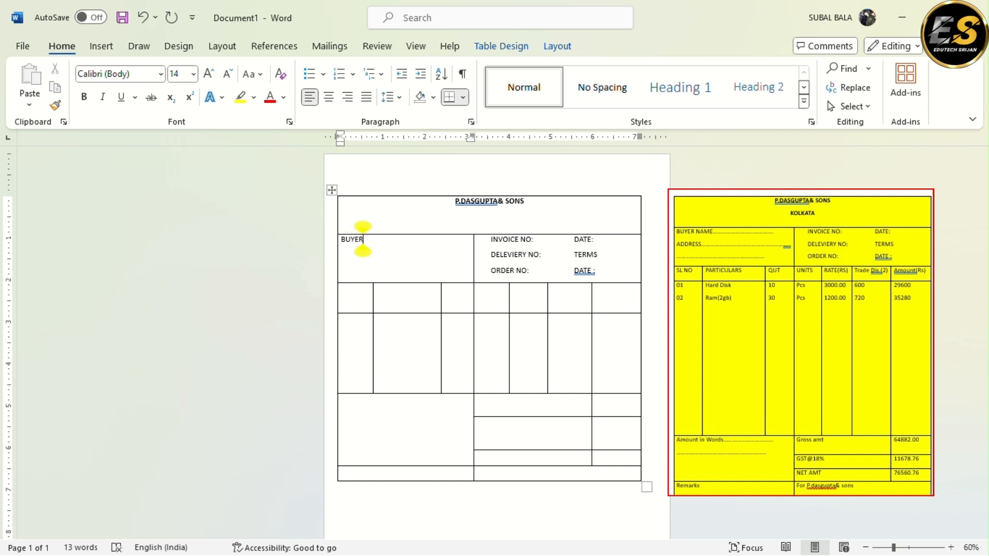
type(" NAME")
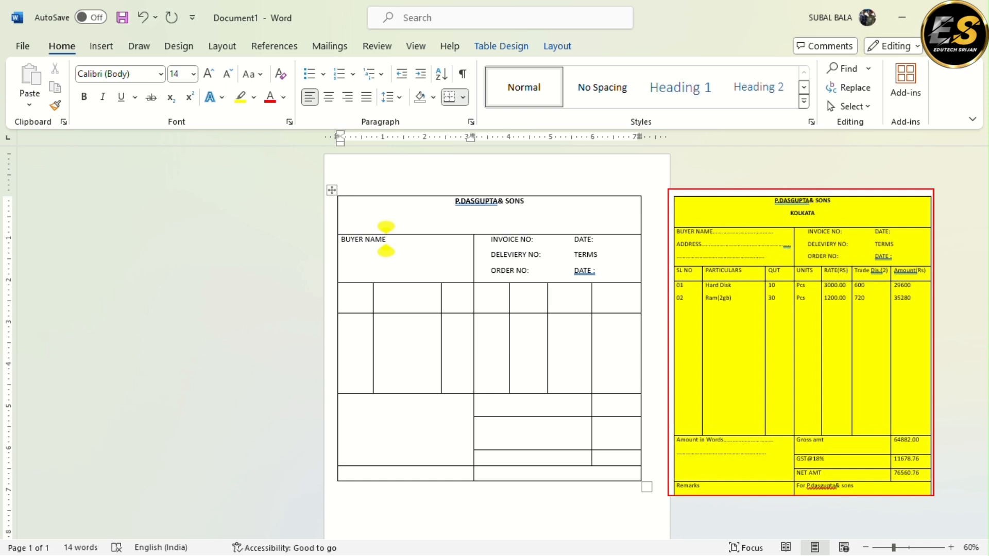
type(".......................")
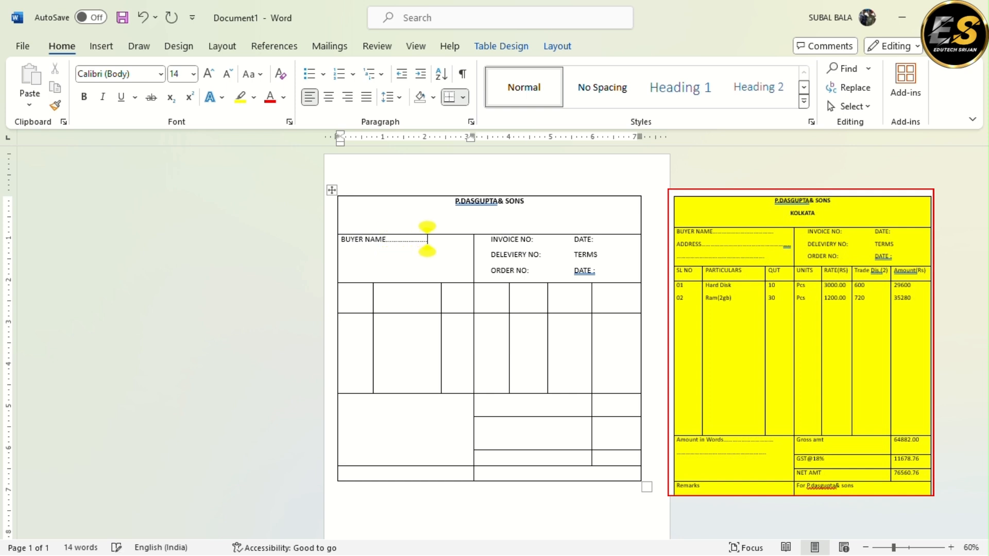
type("...................")
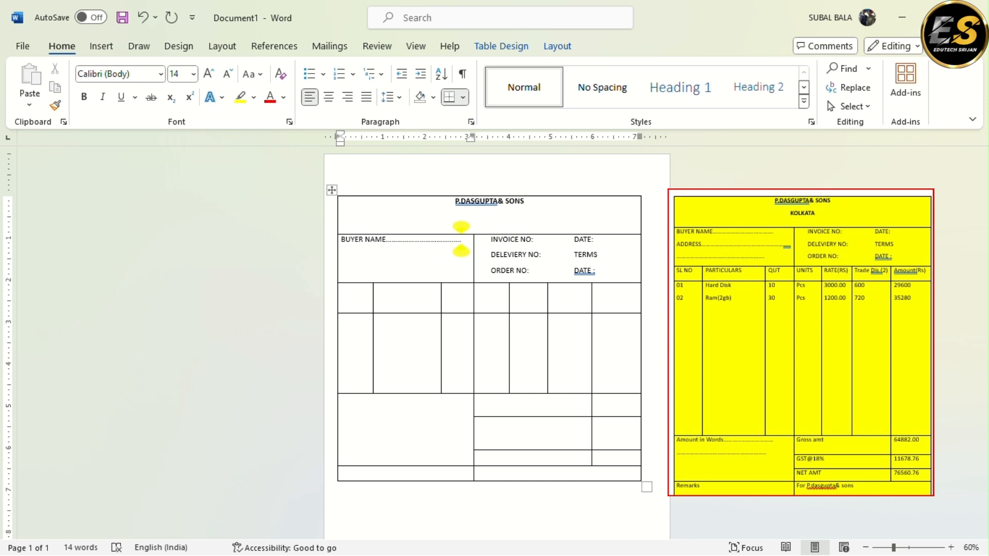
Add a second line reading "ADDRESS" to the buyer cell, followed by dots running across the cell's full width
key("Return")
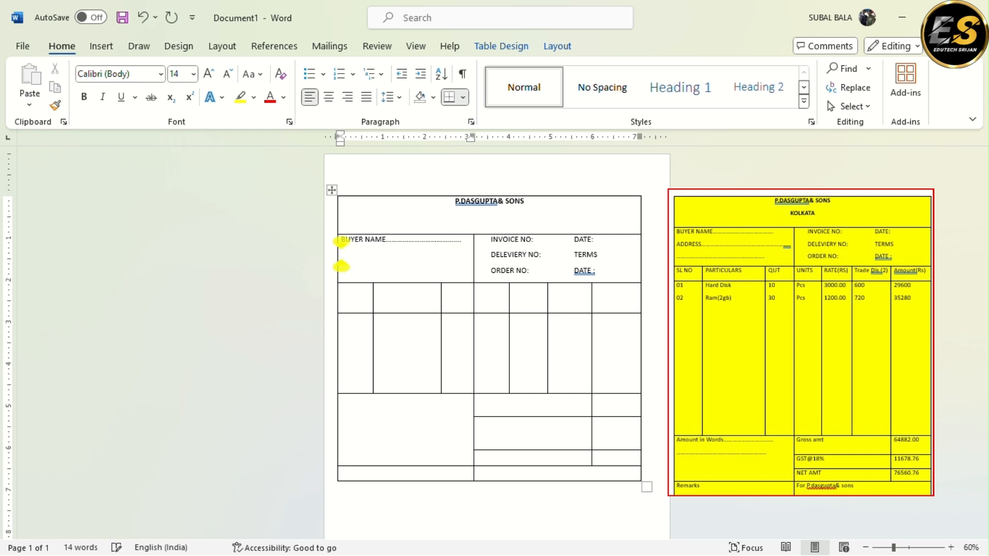
type("ADDRESS")
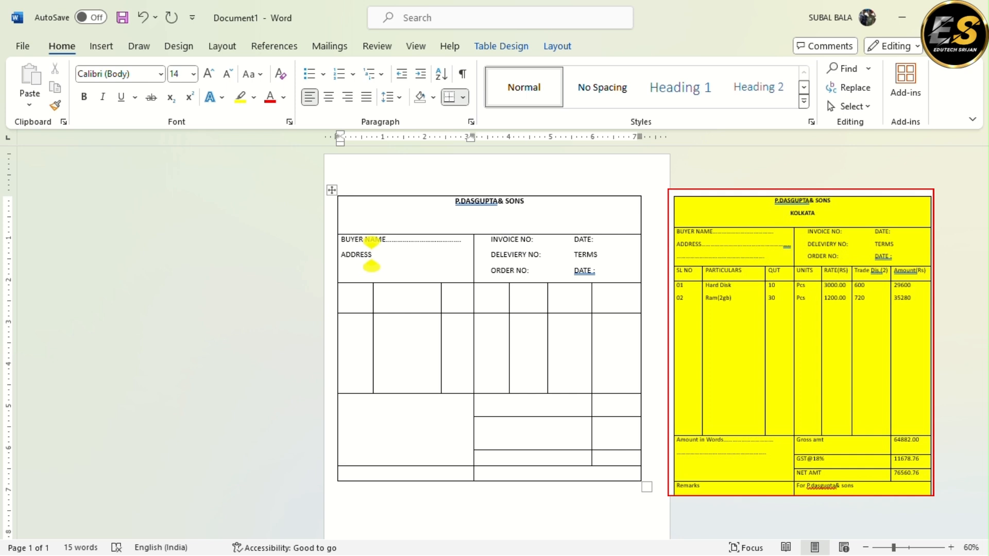
type("........................")
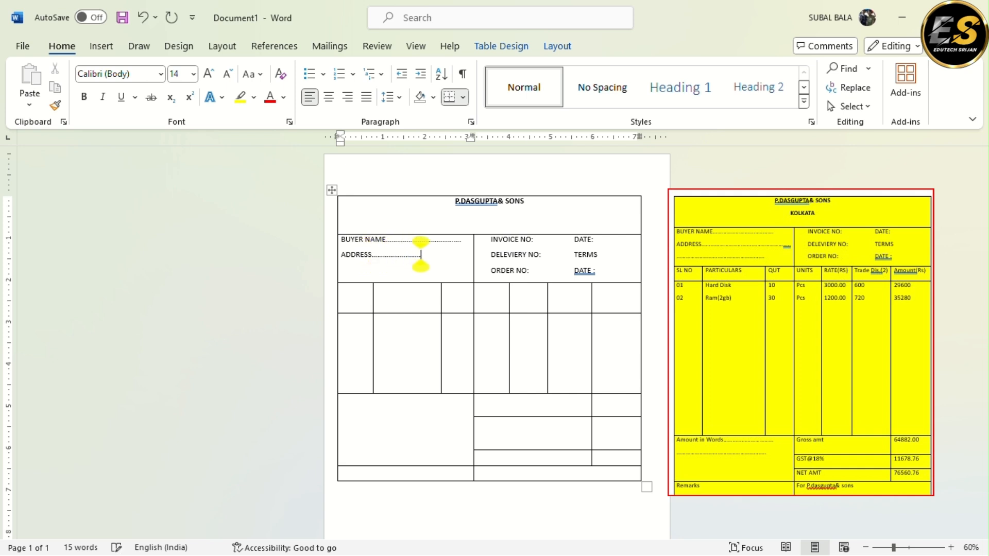
type("................................")
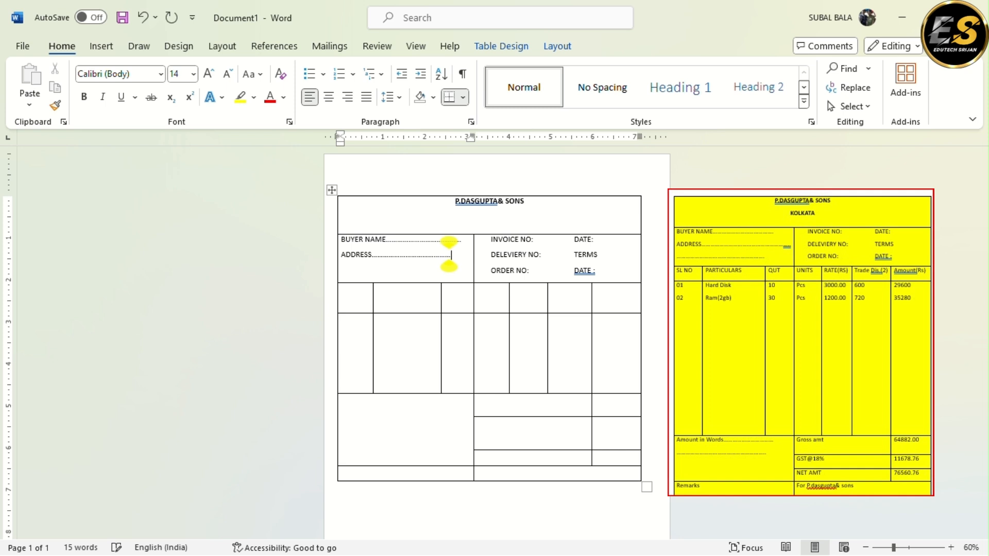
type("...............")
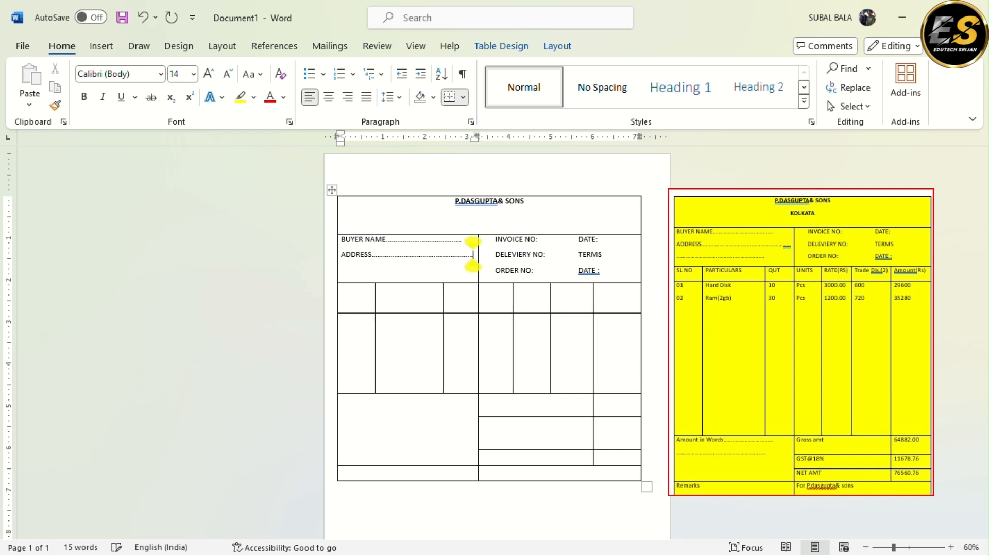
type(".....")
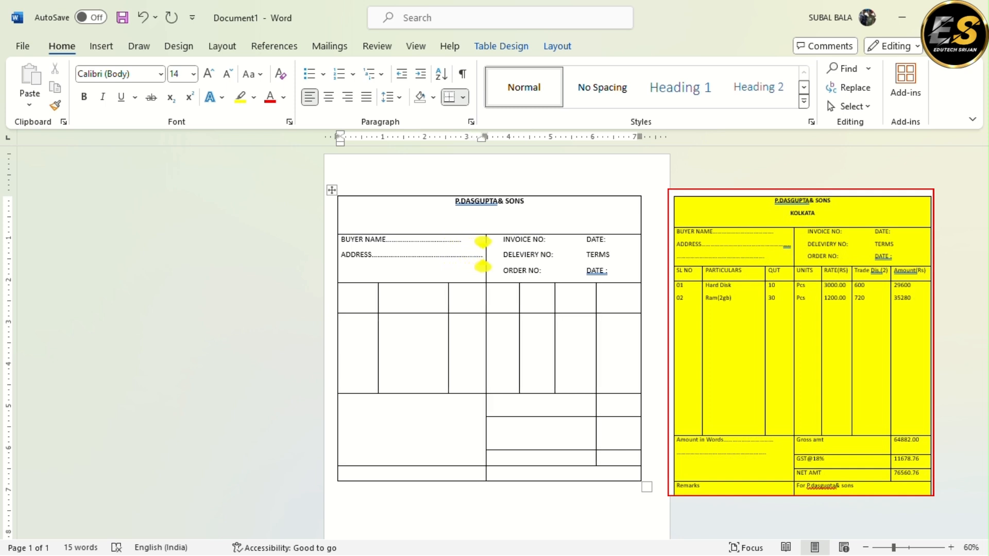
Add a third line of dots under ADDRESS, ending slightly short of the BUYER NAME line's end
key("Return")
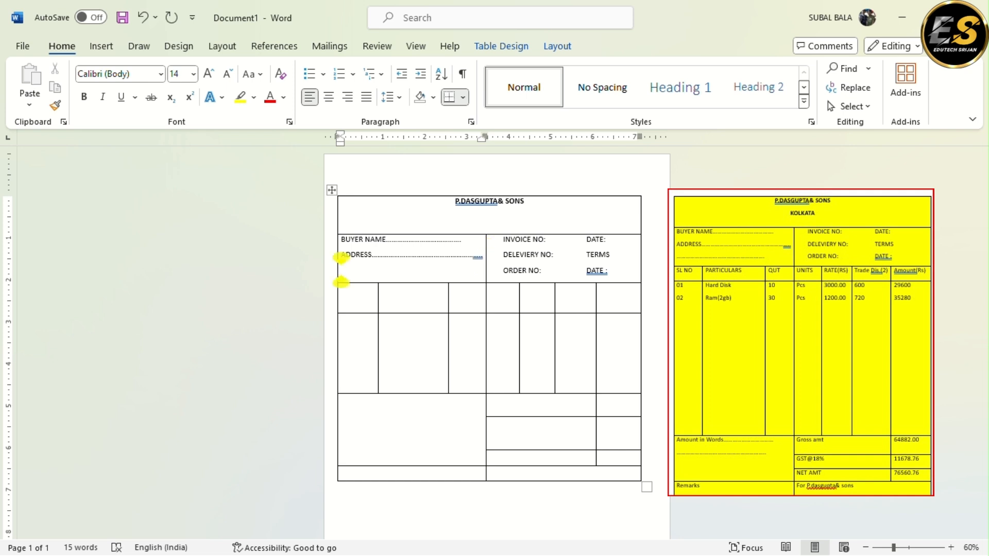
type("...............................................................")
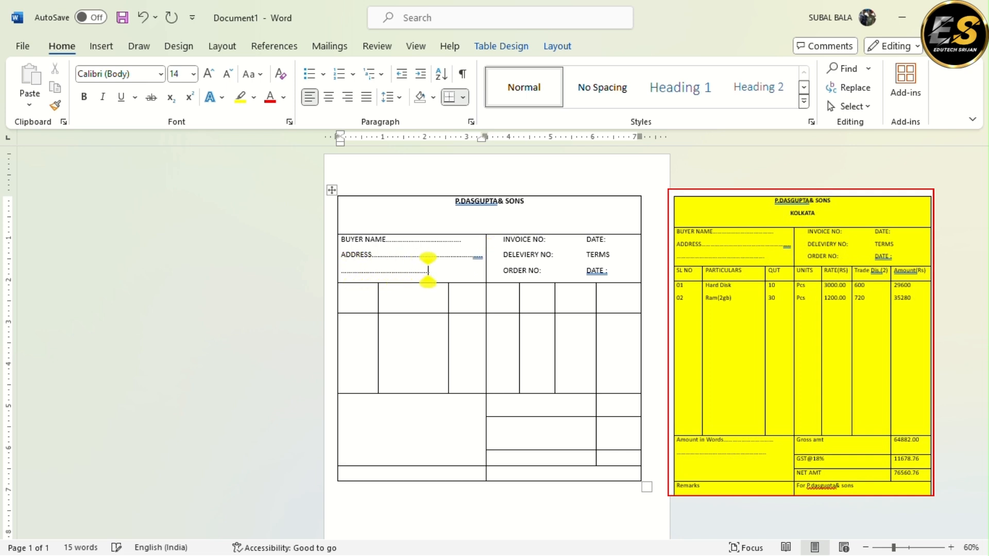
type(".................")
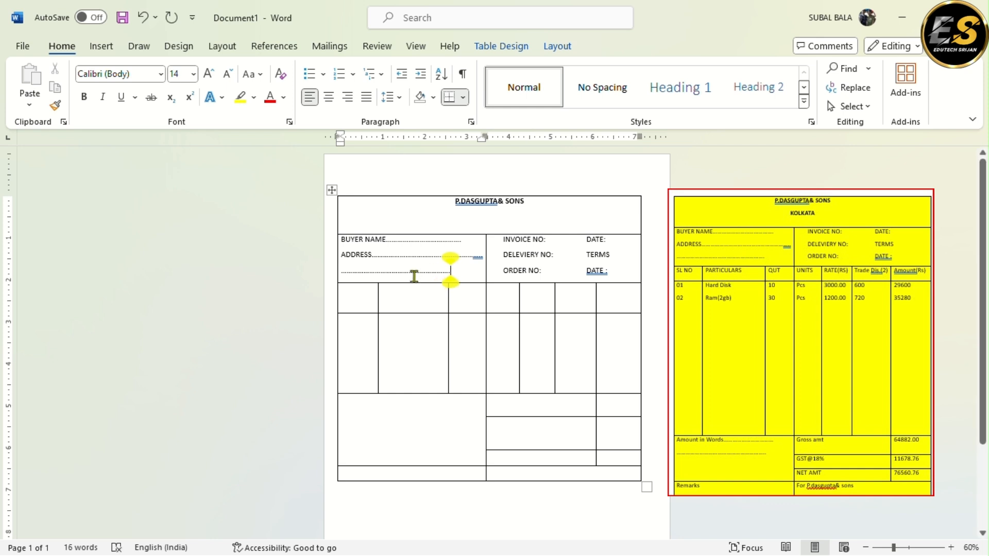
Enter the headings "SL NO" and "PARTICULARS" in the first two cells of the third row
left_click(349, 293)
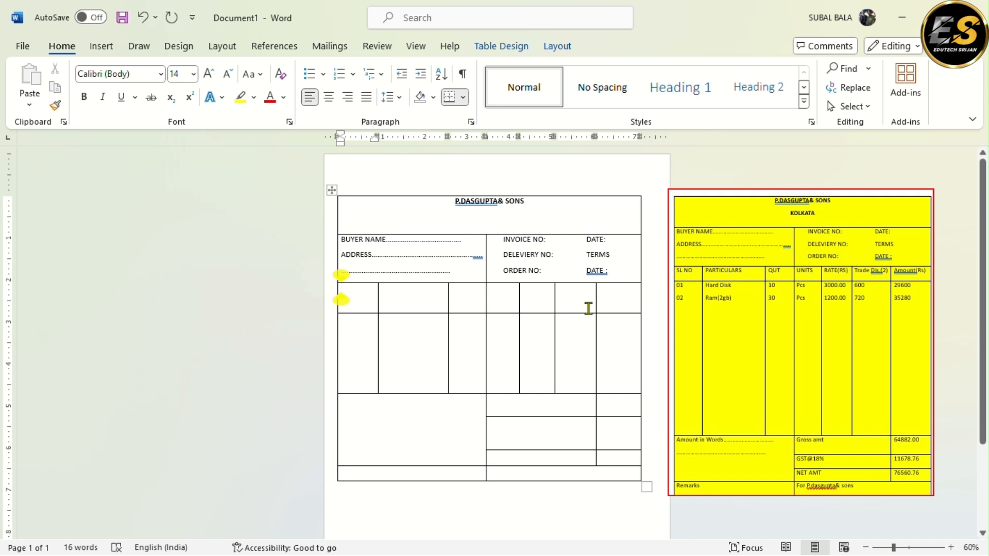
type("SL NO")
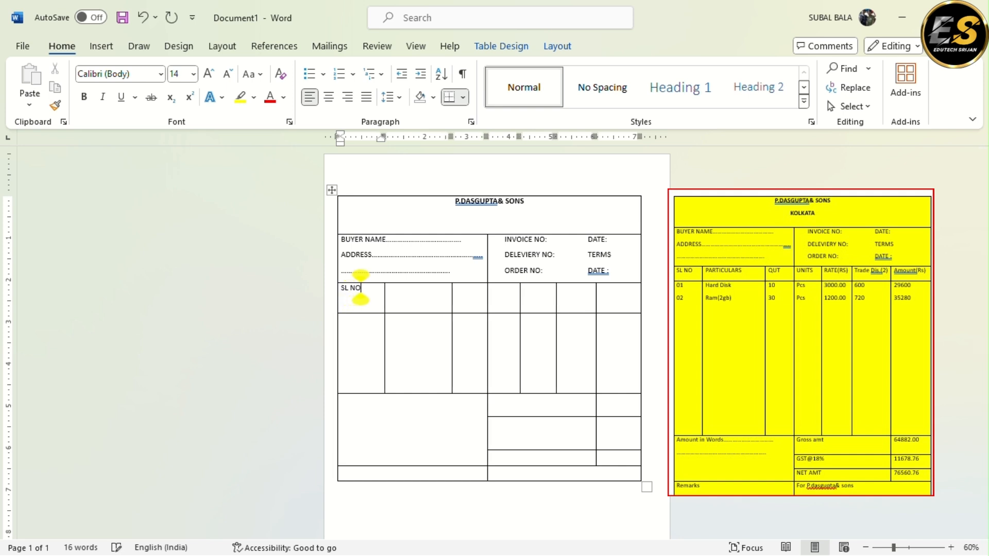
left_click(388, 299)
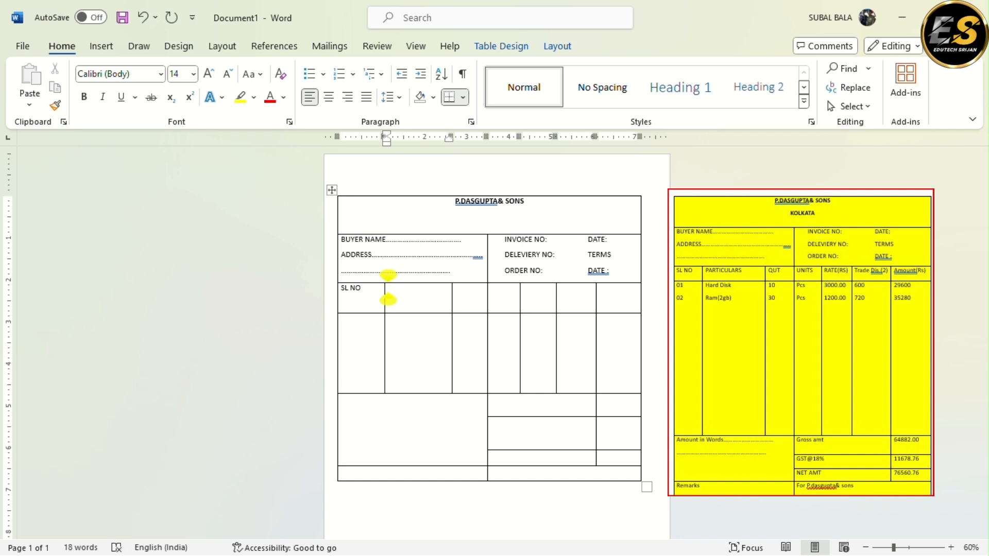
type("PARTI")
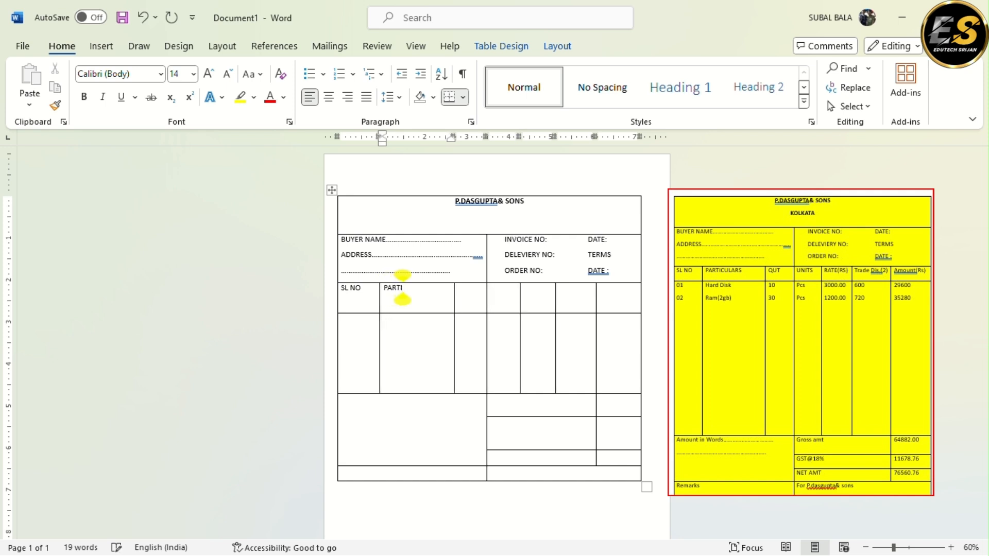
type("CULAR")
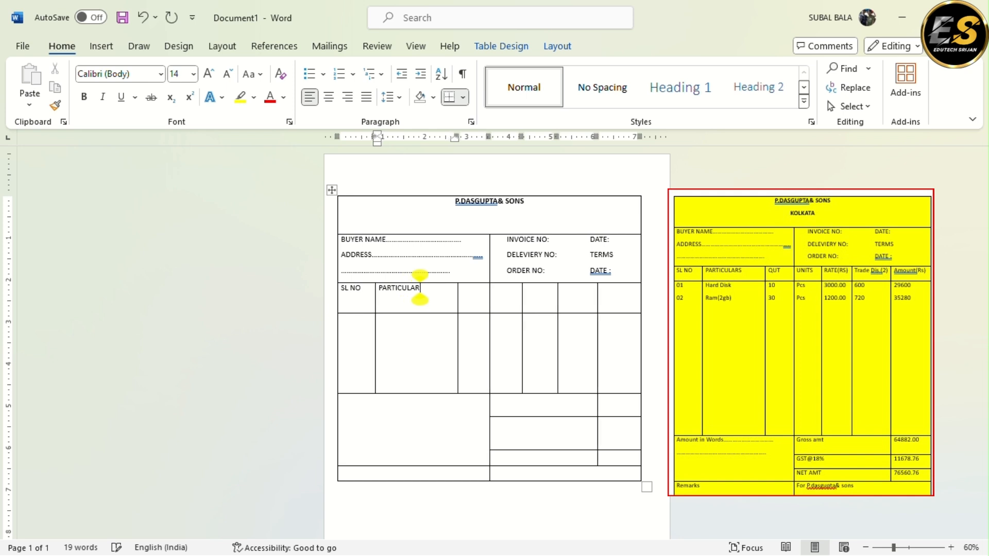
type("S")
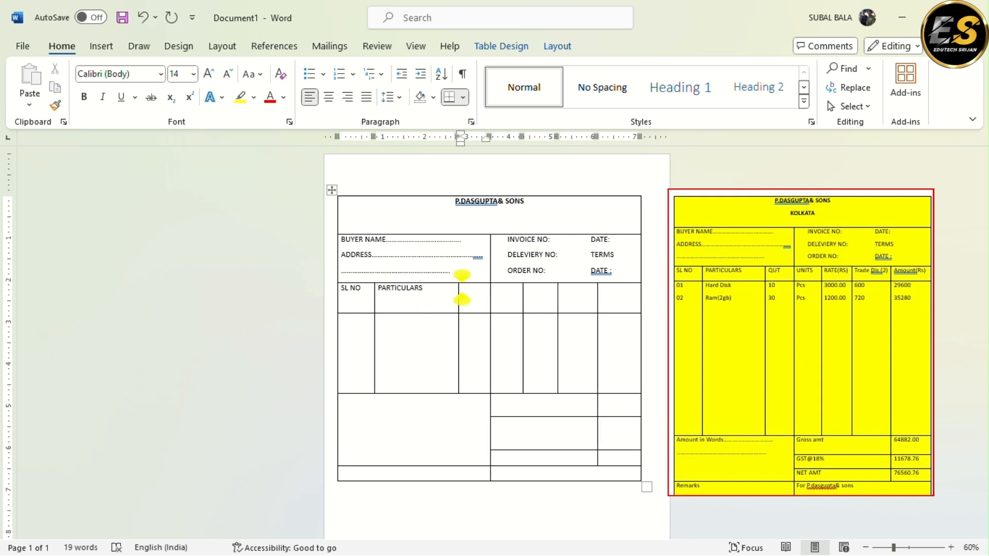
Enter the headings "QUT" and "UNITS" in the third and fourth cells of the heading row
left_click(462, 287)
type("QUT")
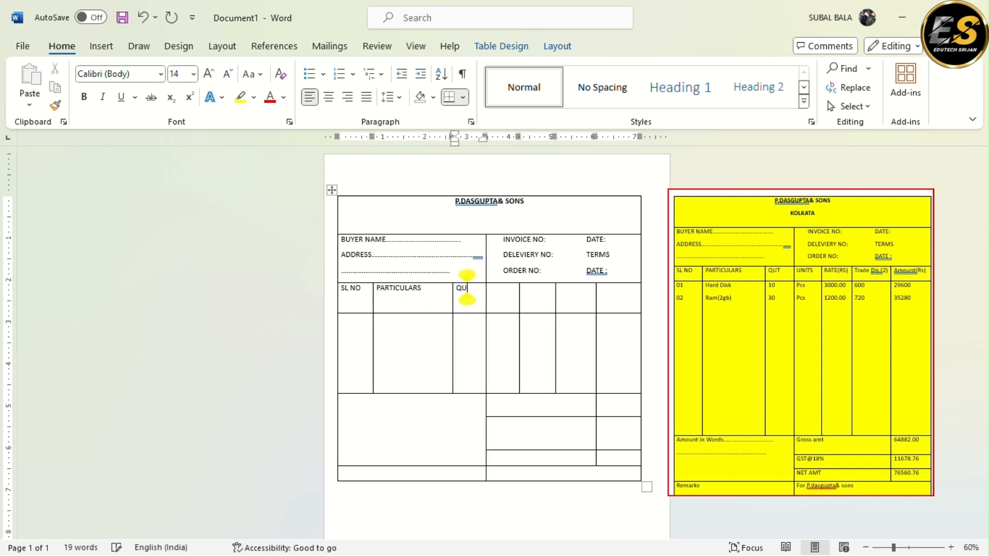
left_click(491, 288)
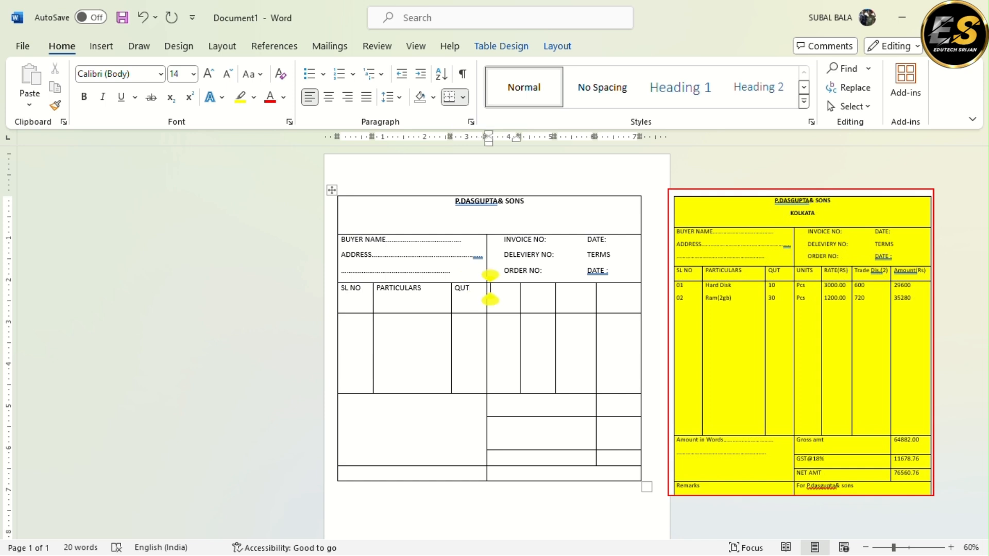
type("UNI")
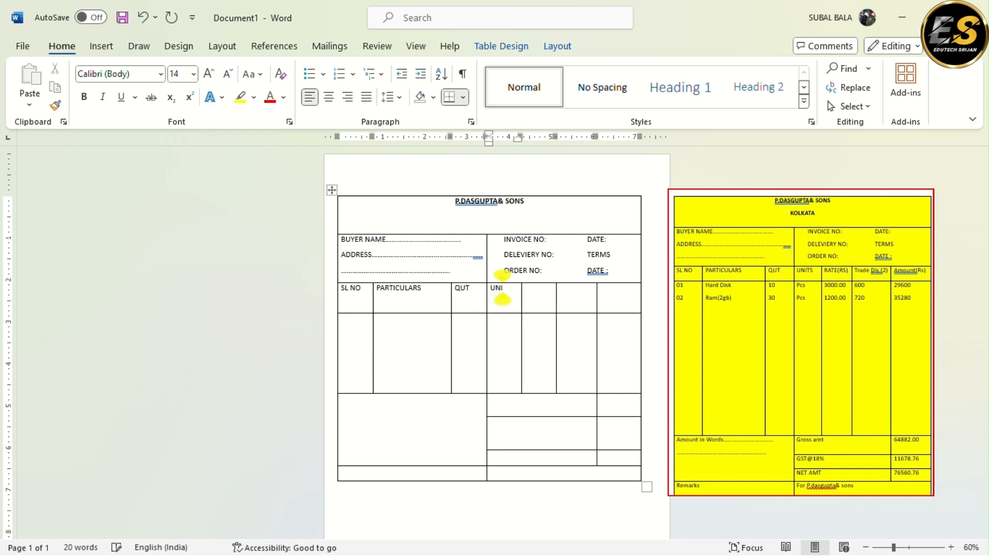
type("TS")
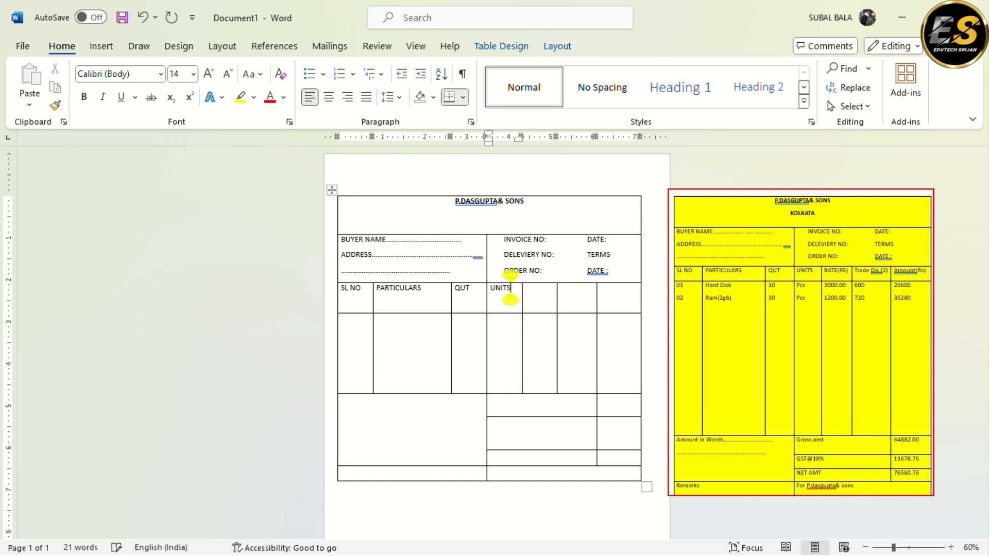
Enter the heading "RATE(RS)" in the fifth cell of the heading row
left_click(525, 288)
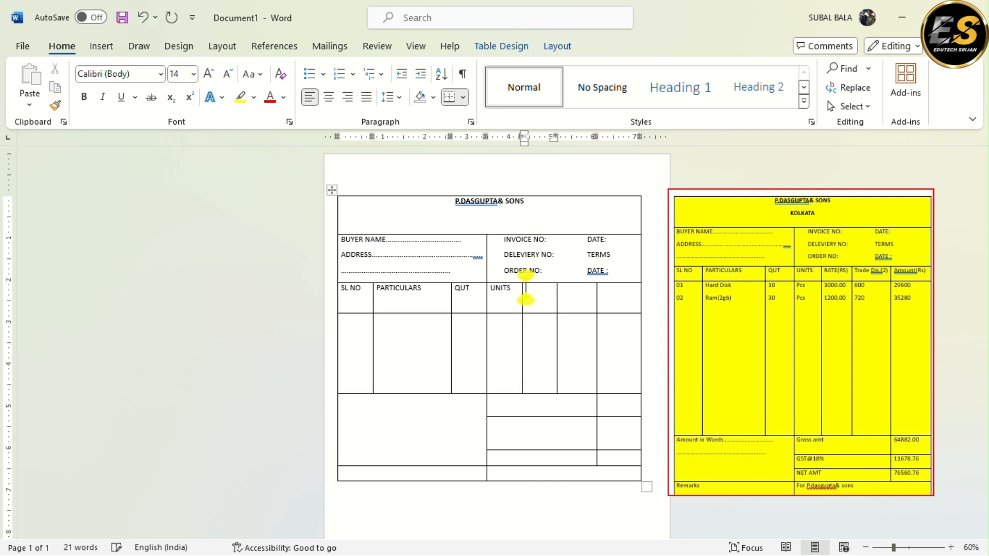
type("RATE")
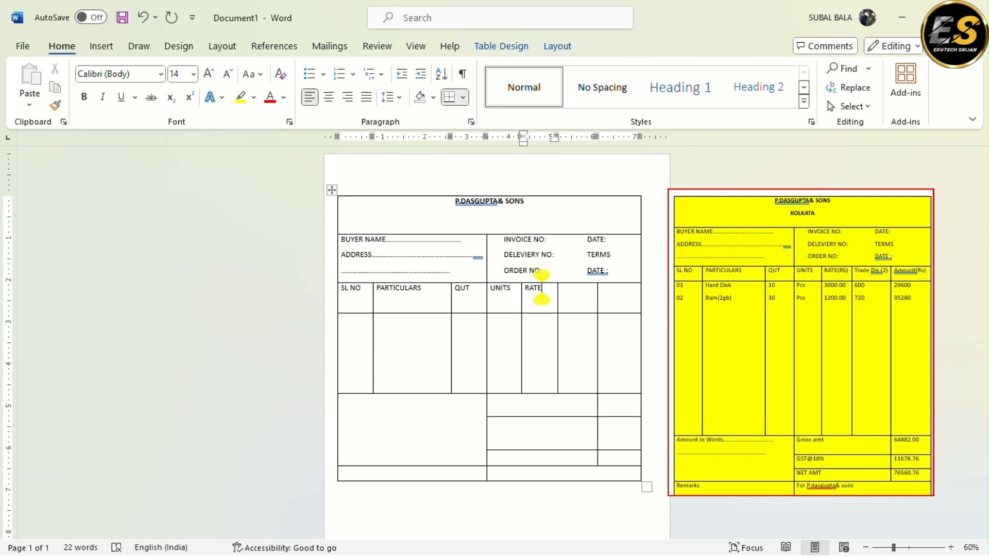
type("(RS")
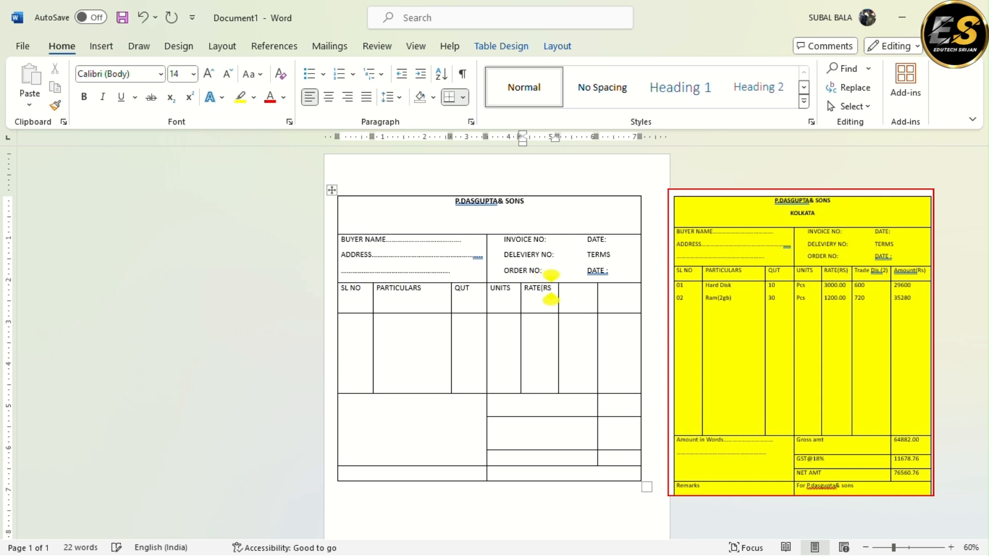
type(")")
Enter "Trade Dis." on a single line in the sixth heading cell and shorten the heading row to fit one line of text
left_click(588, 308)
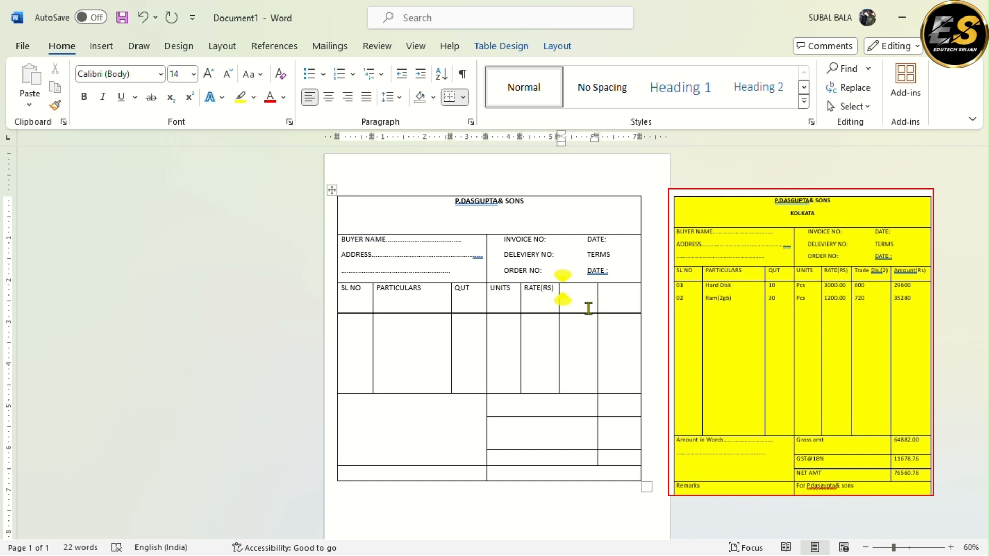
type("Tra")
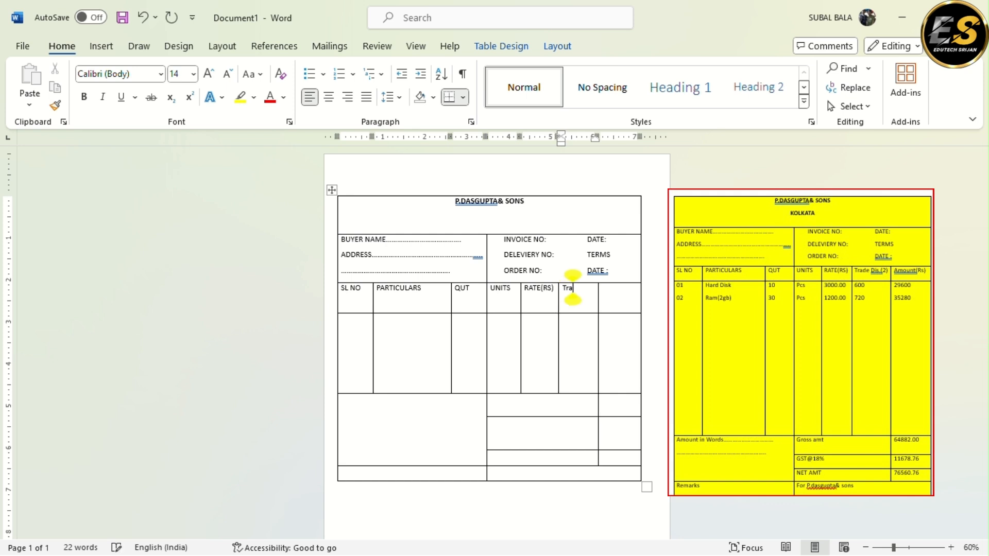
type("de D")
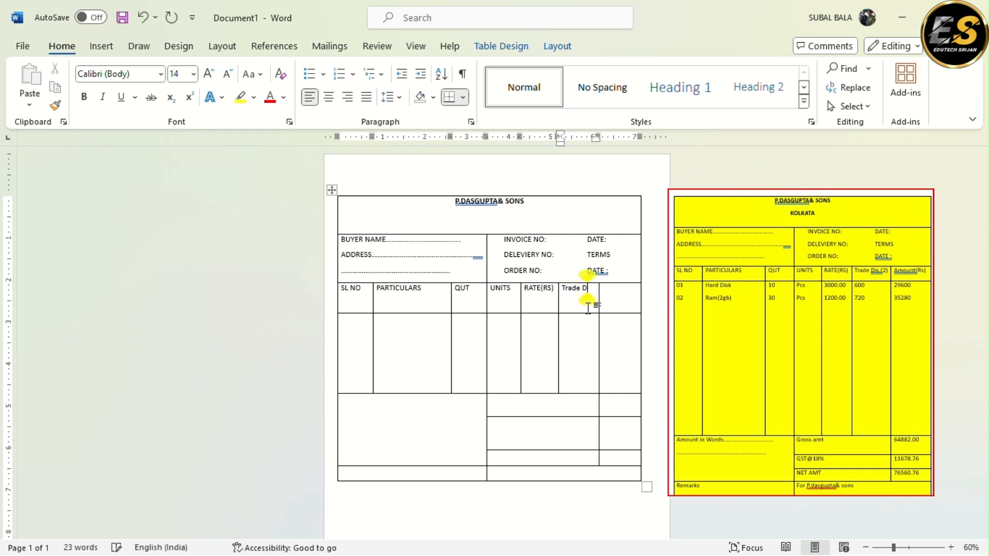
type("is")
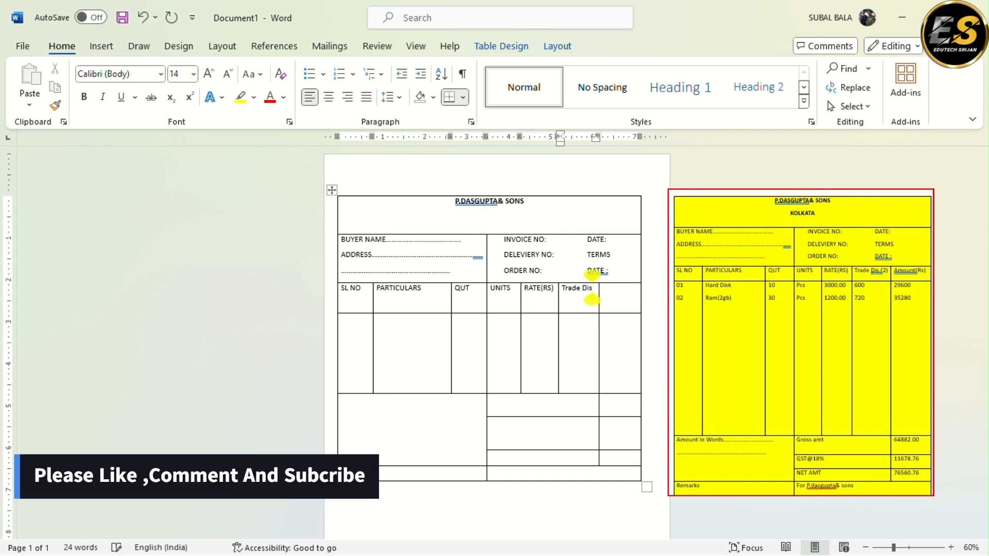
type(".")
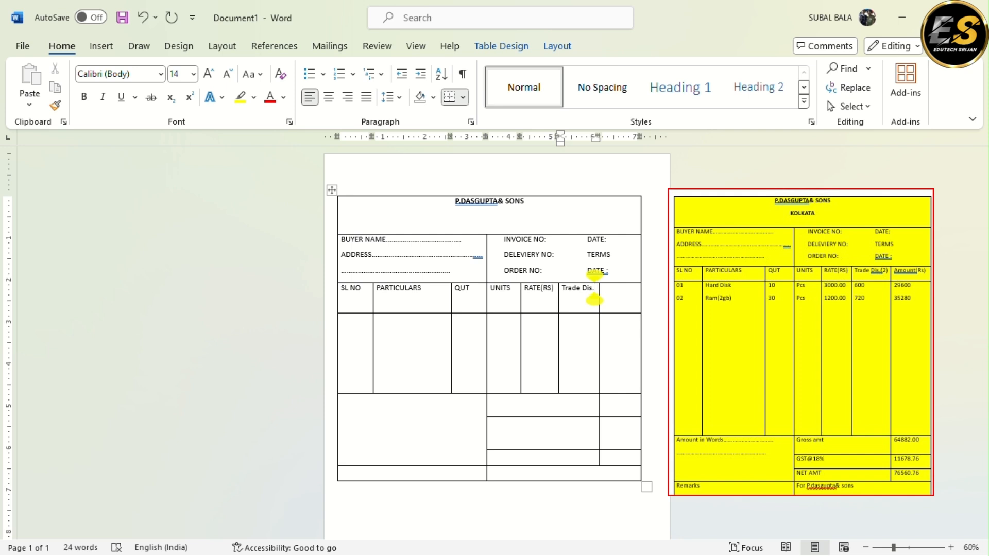
key("Return")
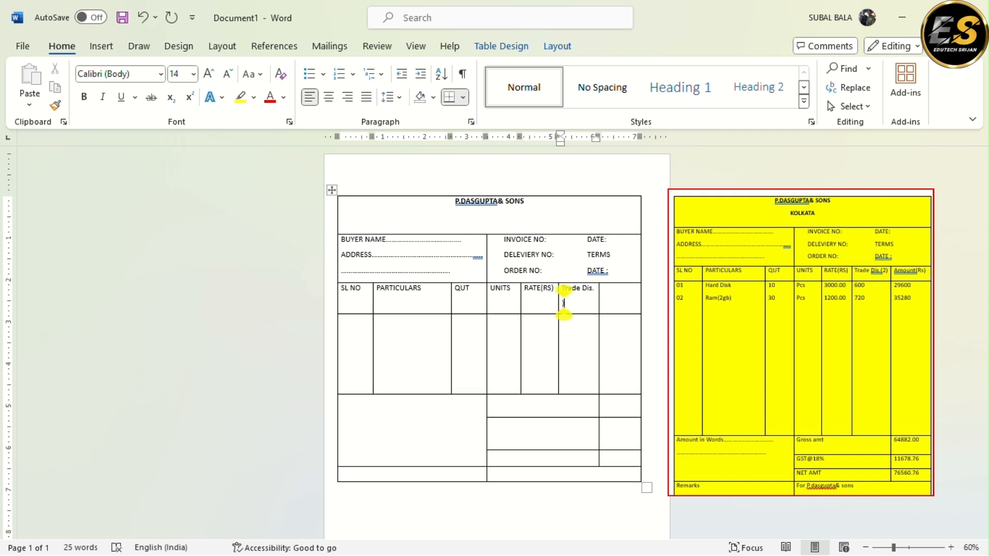
key("BackSpace")
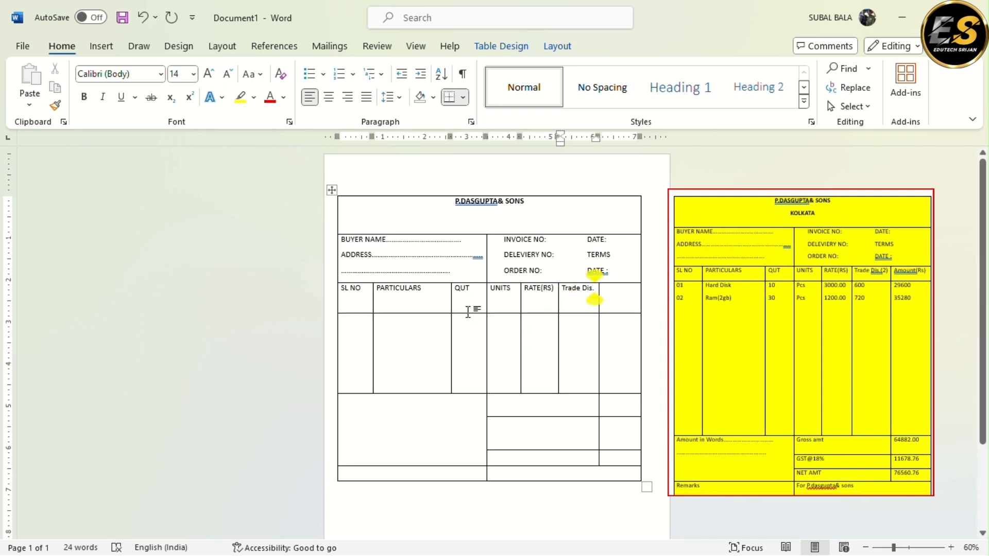
left_click_drag(469, 313, 468, 300)
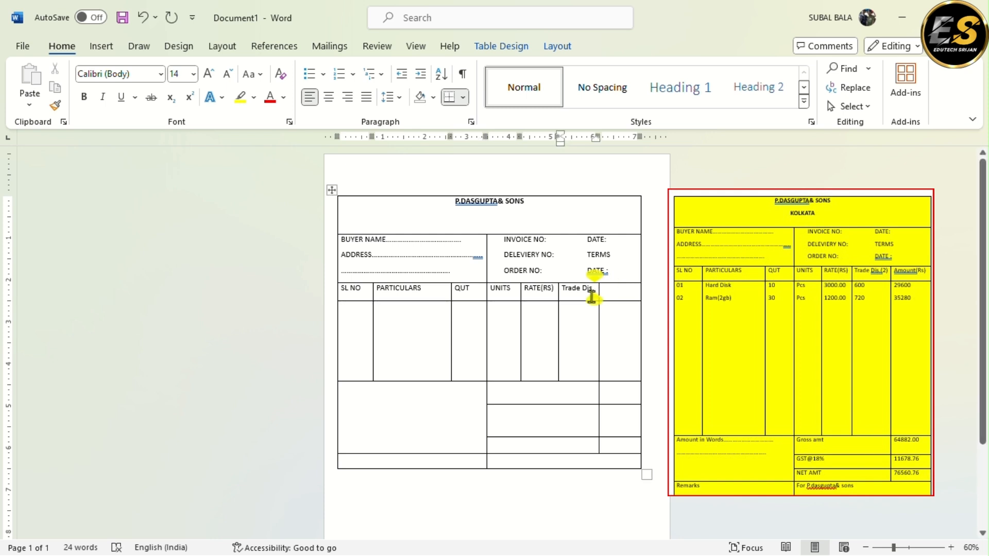
Complete the sixth heading as "Trade Dis.(2)" on one line by widening its column, and widen the last column outward
type("(2)")
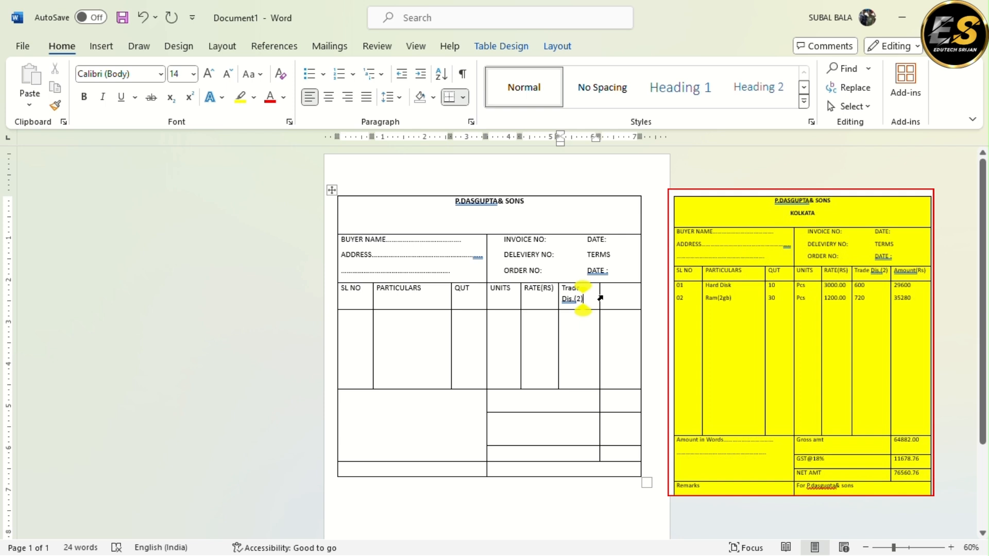
left_click_drag(599, 295, 606, 296)
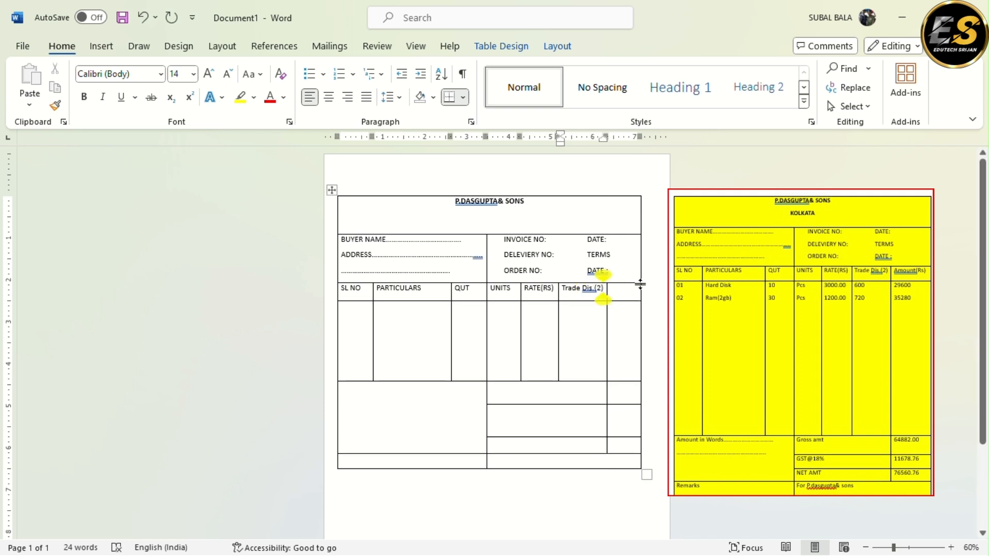
left_click_drag(642, 271, 656, 270)
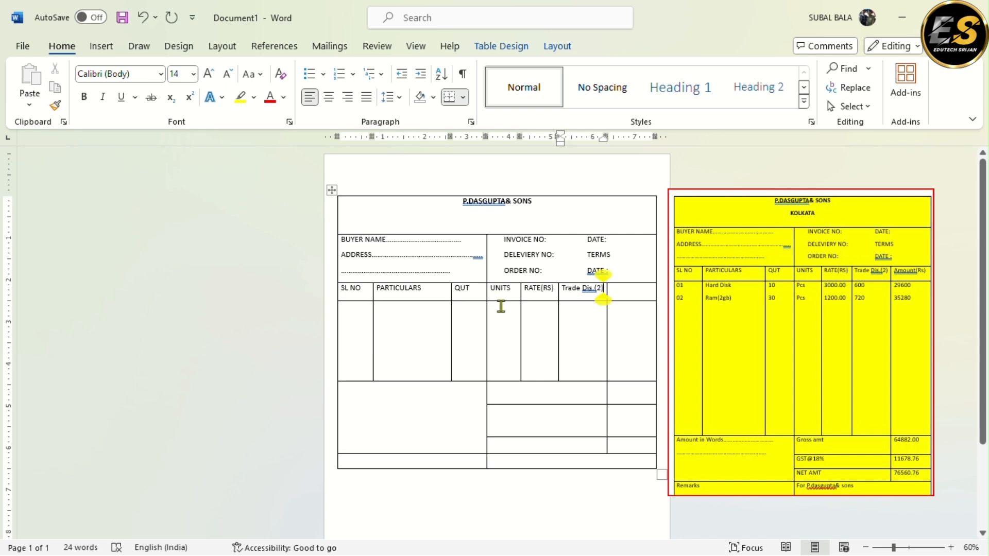
Enter the heading "Amount(Rs)" in the last cell of the heading row
left_click(610, 298)
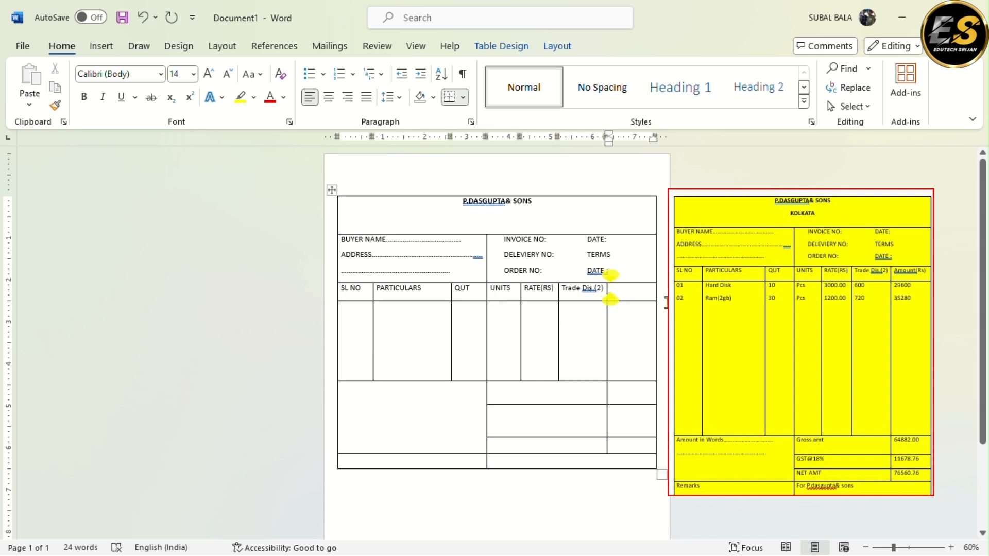
type("Amo")
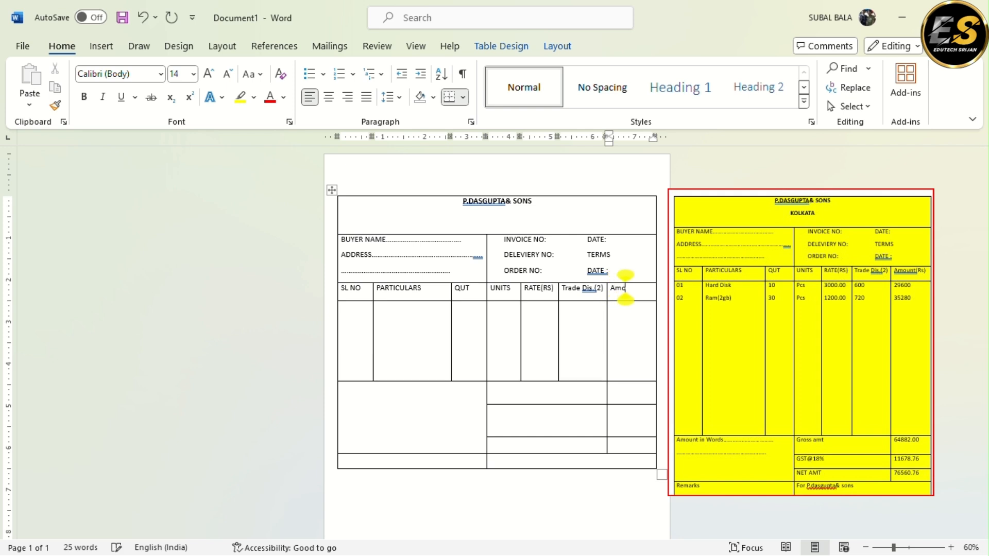
type("unt(")
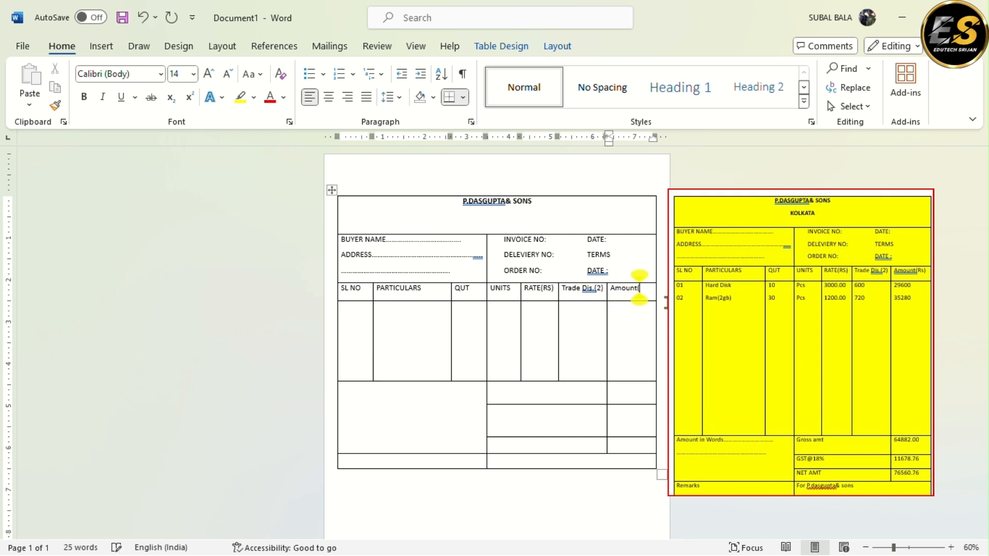
type("Rs)")
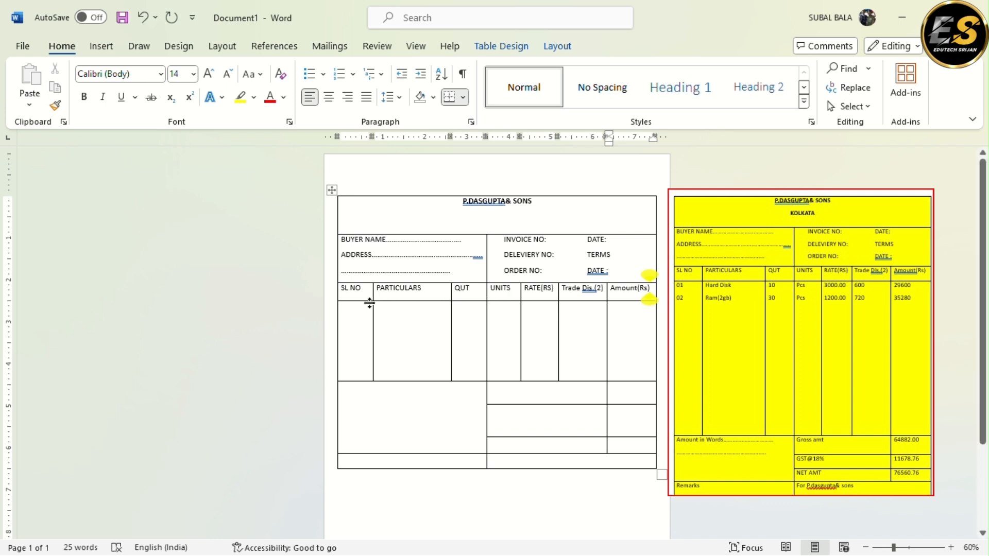
Enter "01" under SL NO and "Hard Disk" under PARTICULARS in the item row
left_click(342, 306)
type("01")
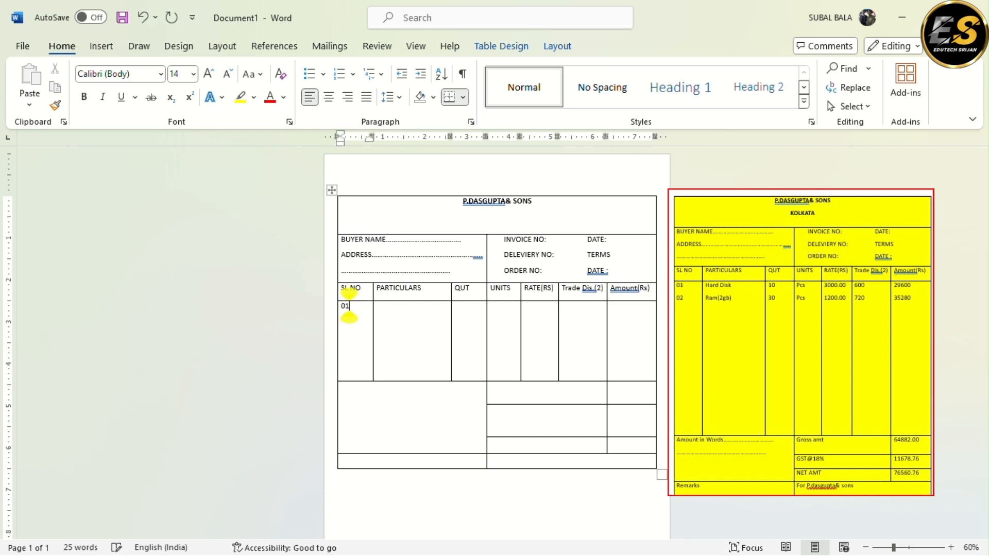
left_click(377, 318)
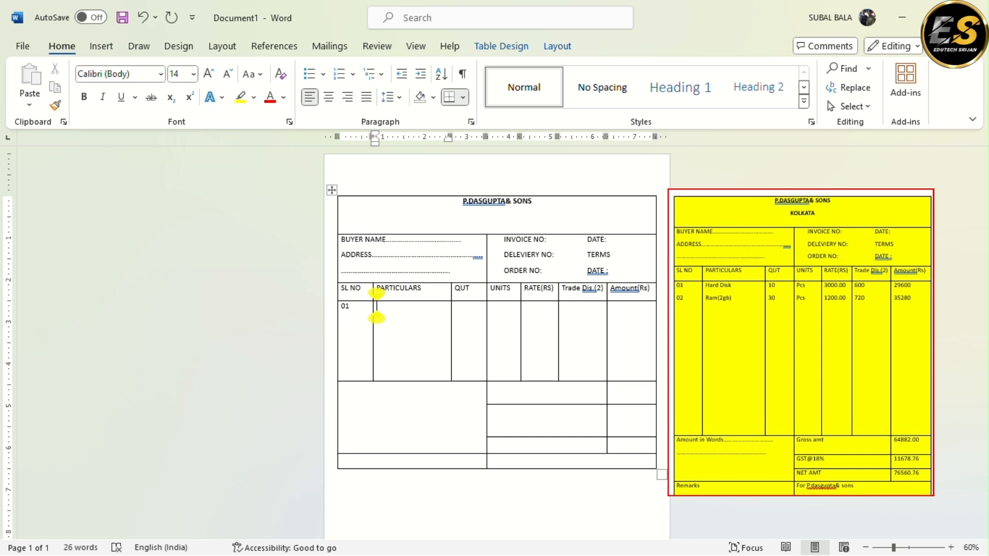
type("Hard")
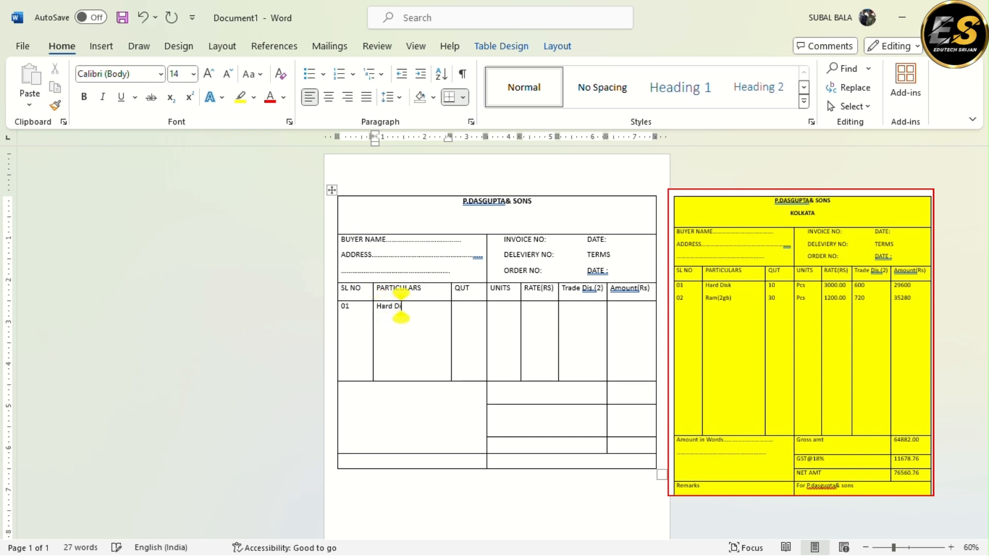
type(" Disk")
Fill in the Hard Disk item with quantity 10, unit "Pcs" and rate 3000.00
key("Tab")
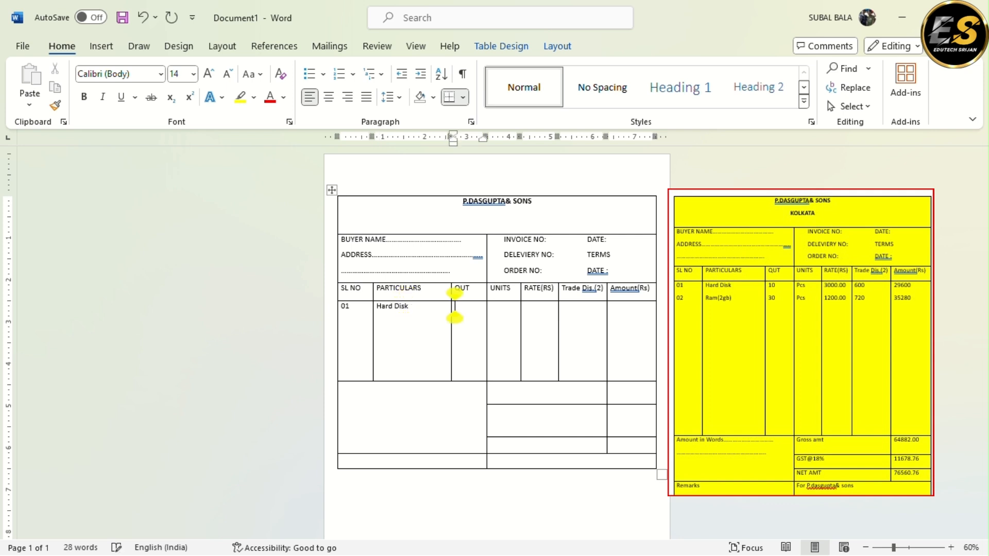
type("10")
key("Tab")
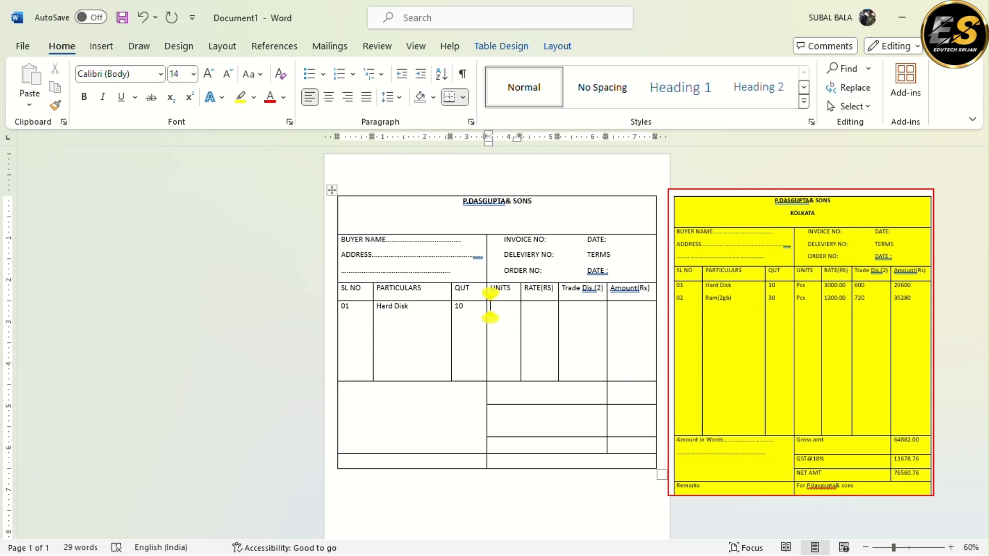
type("pcs")
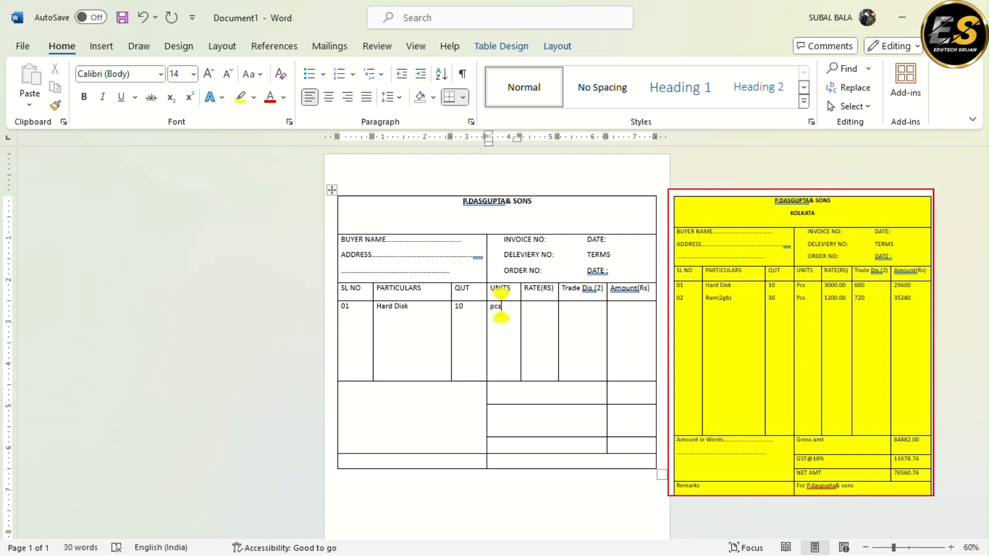
key("Tab")
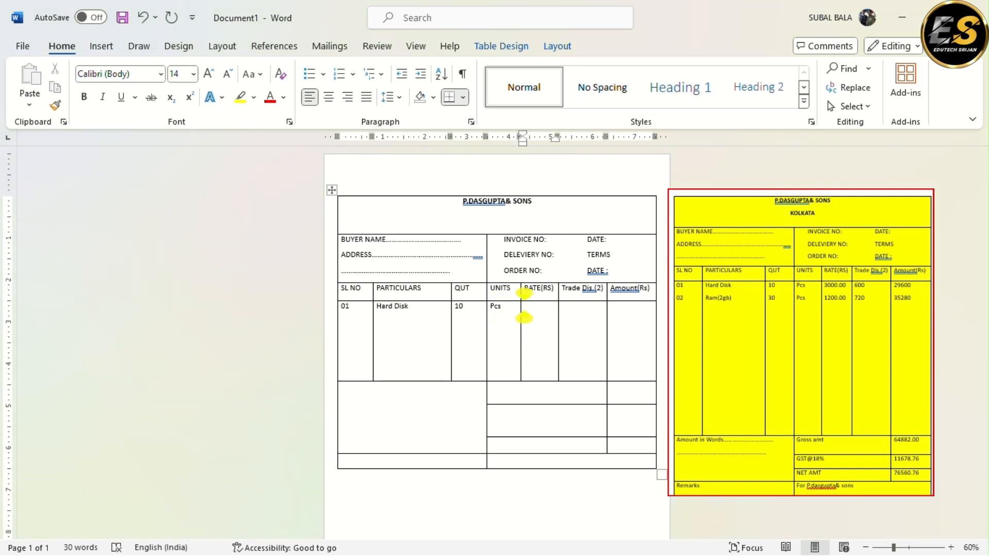
type("3000")
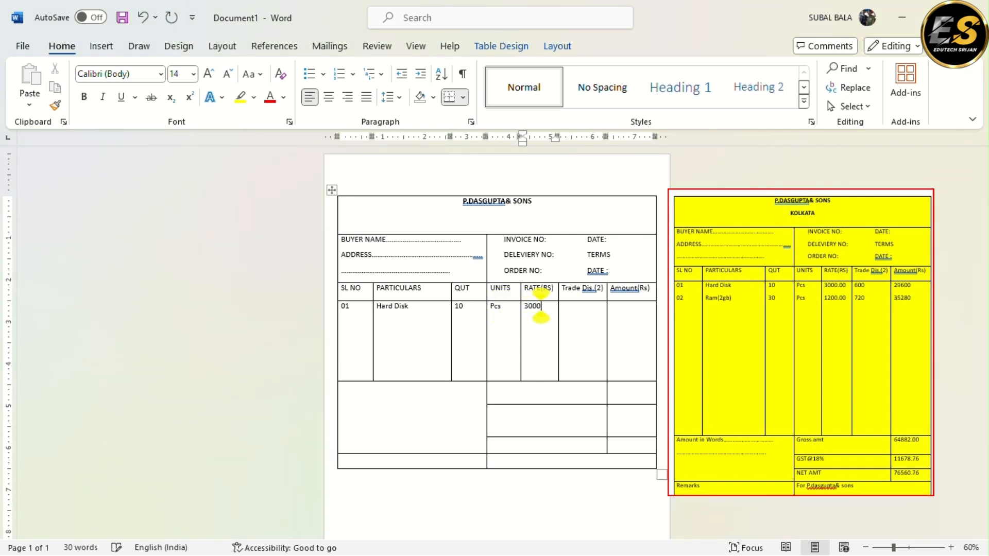
type(".00")
left_click(562, 305)
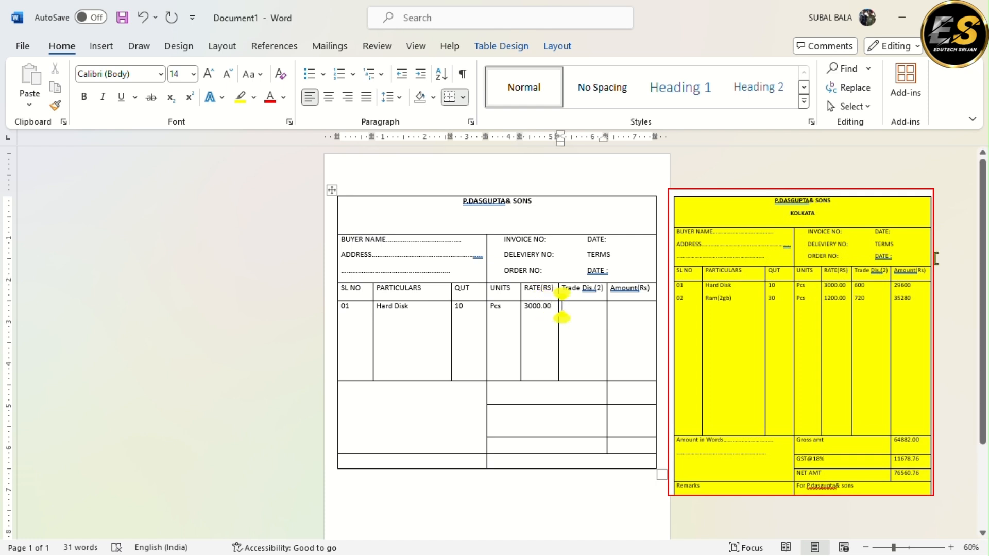
key("Tab")
key("Tab")
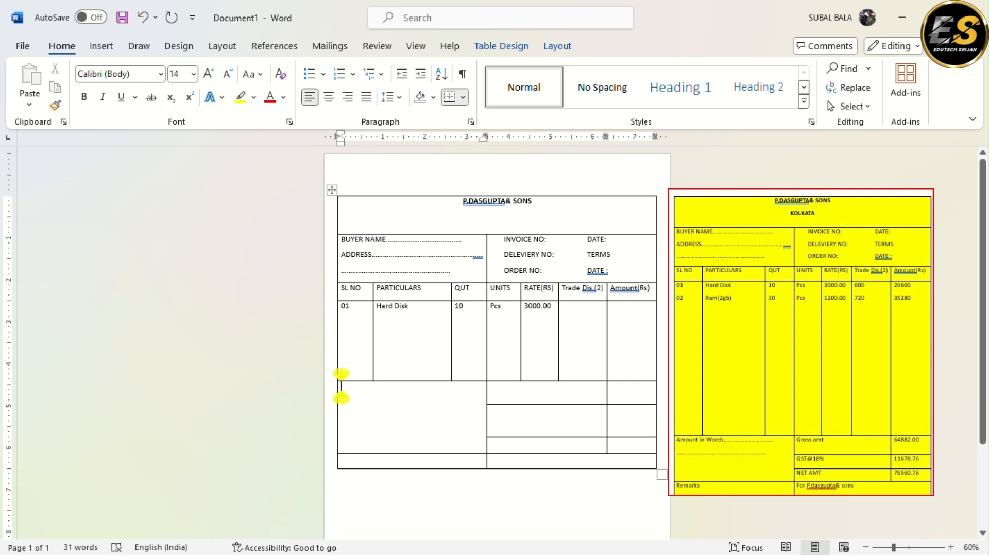
Add "02" on a new line below 01 in the SL NO column
left_click(358, 308)
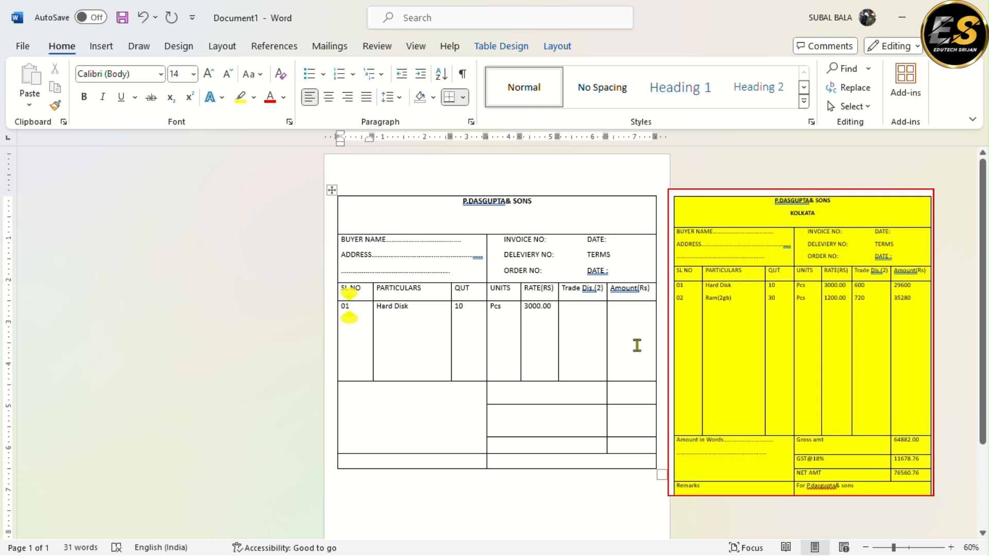
key("Return")
type("02")
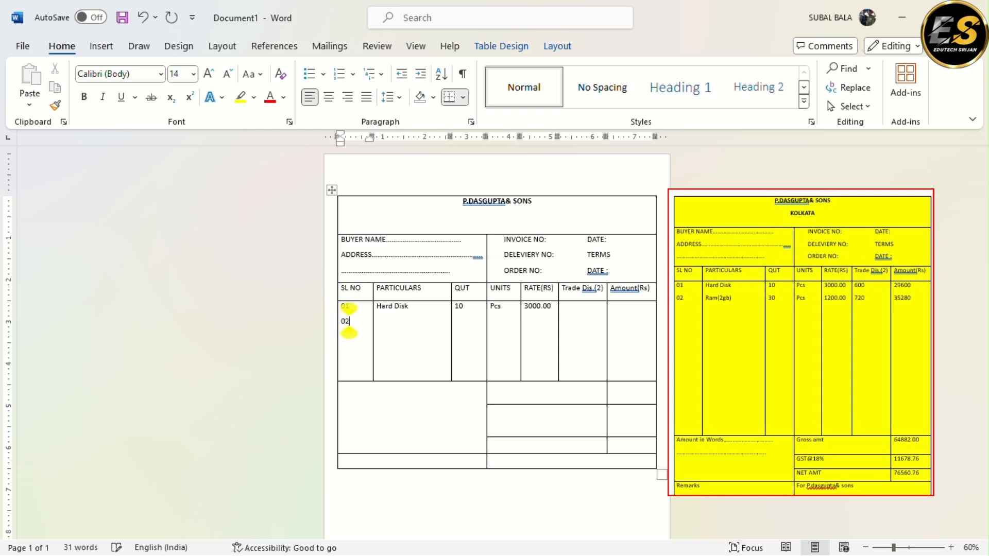
Add "Ram(2gb)" on a new line below Hard Disk in the PARTICULARS column
key("Tab")
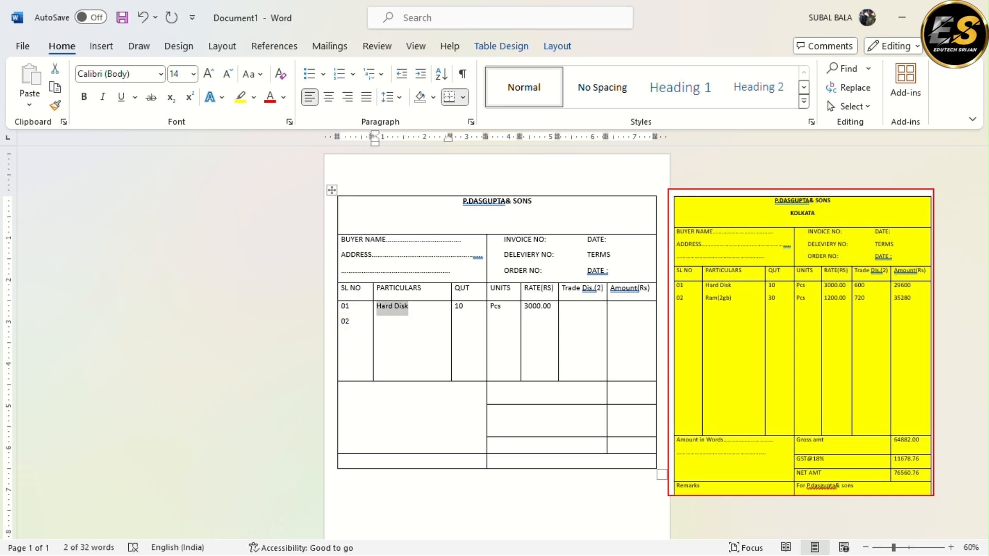
left_click(377, 308)
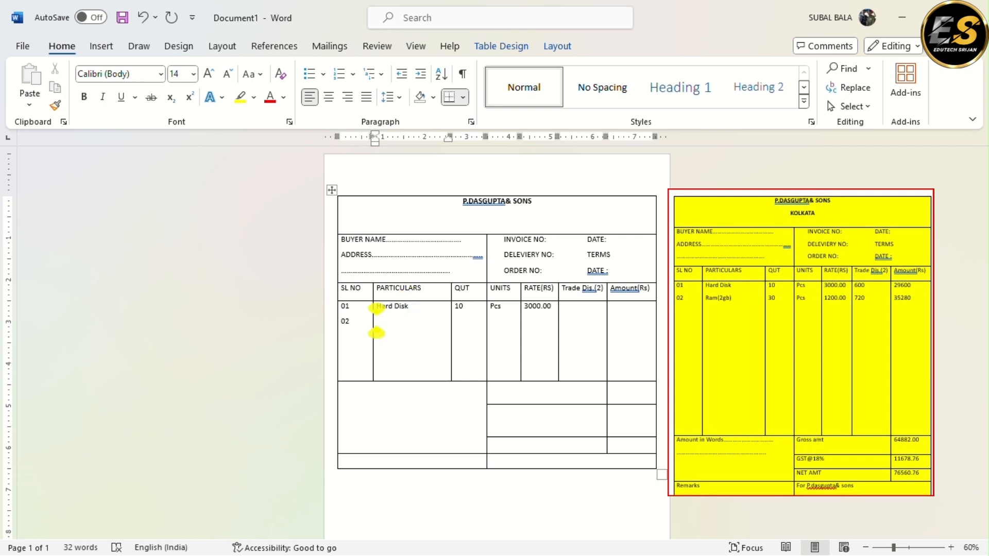
type("ram")
key("BackSpace")
key("BackSpace")
key("BackSpace")
type("Ram")
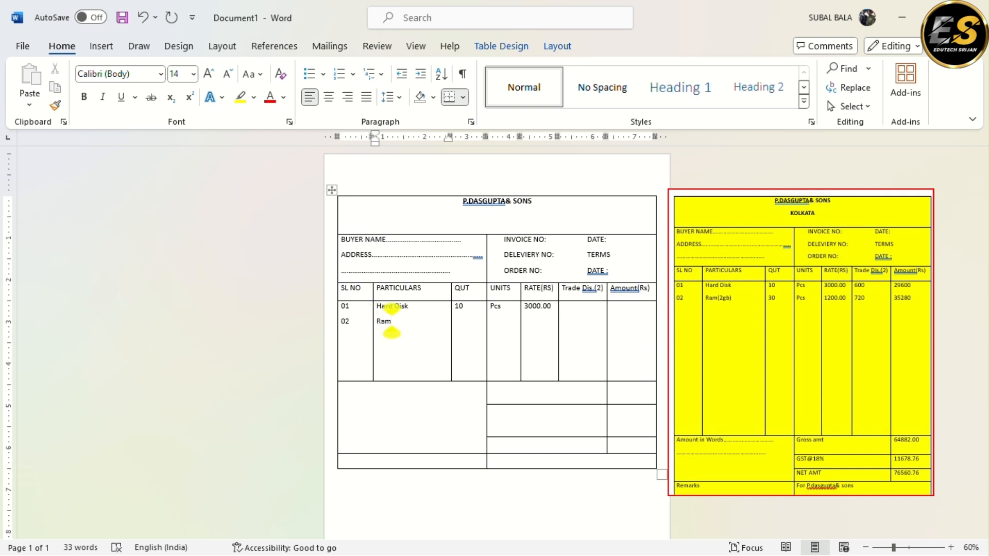
type("(2g")
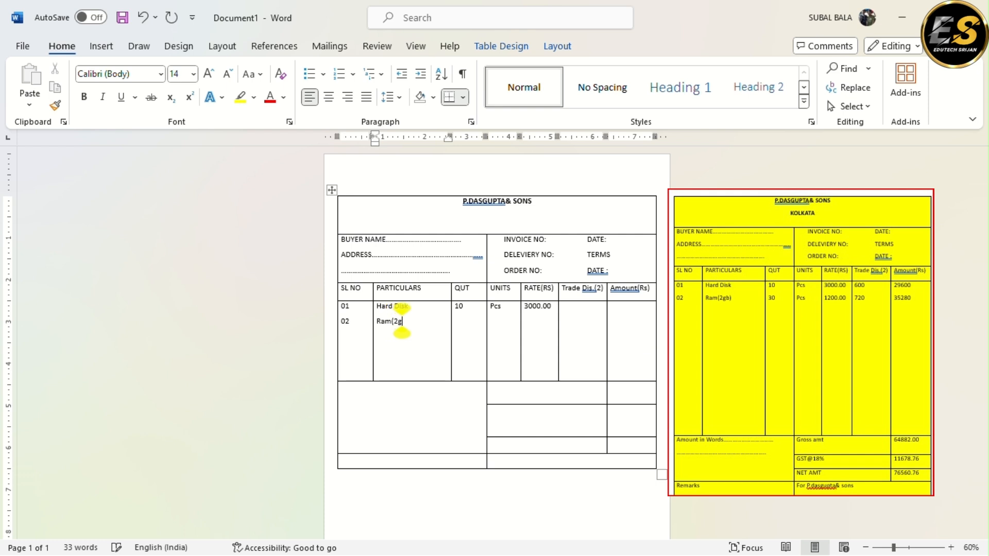
type("b)")
Add quantity 30 and unit "Pcs" for the Ram(2gb) item on the second line of the QUT and UNITS columns
key("Up")
key("Tab")
key("Right")
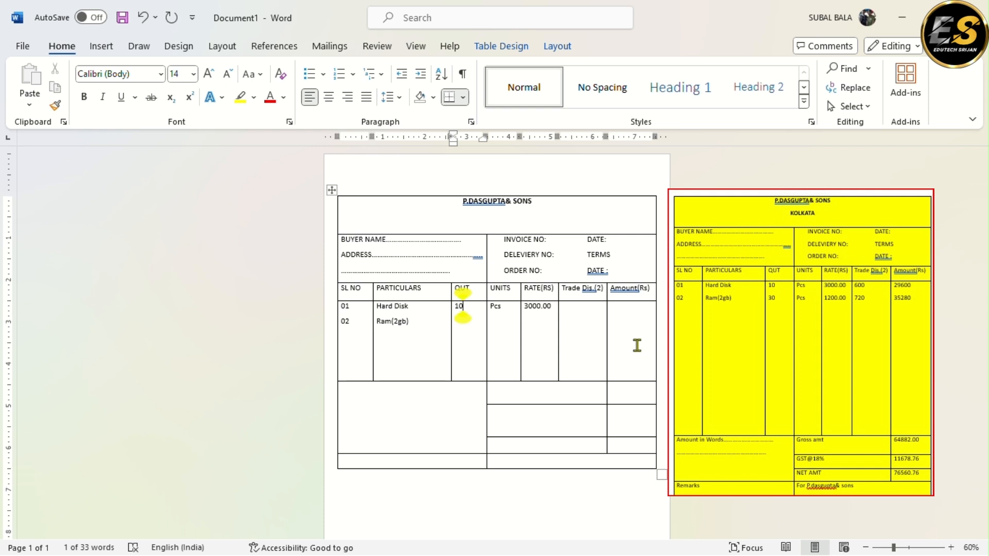
key("Return")
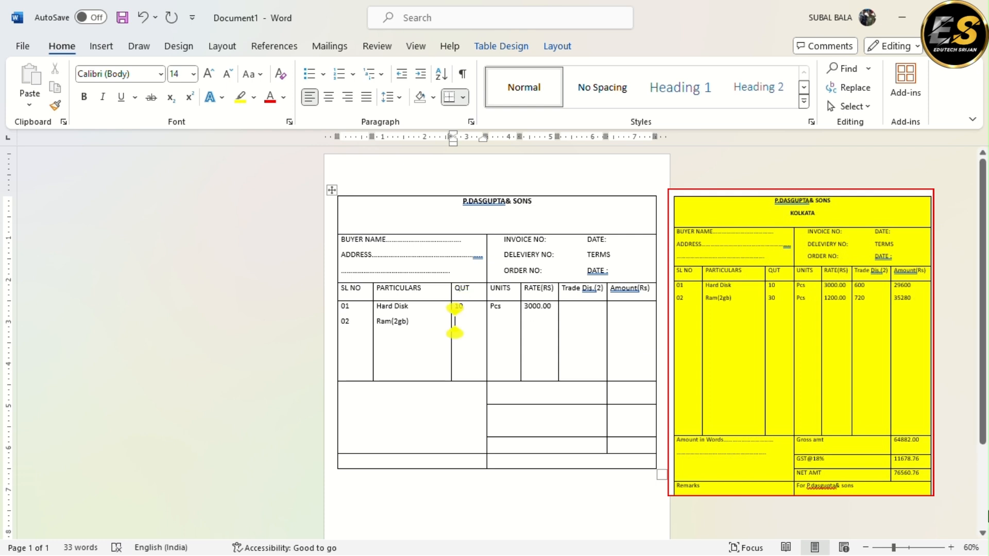
type("30")
key("Tab")
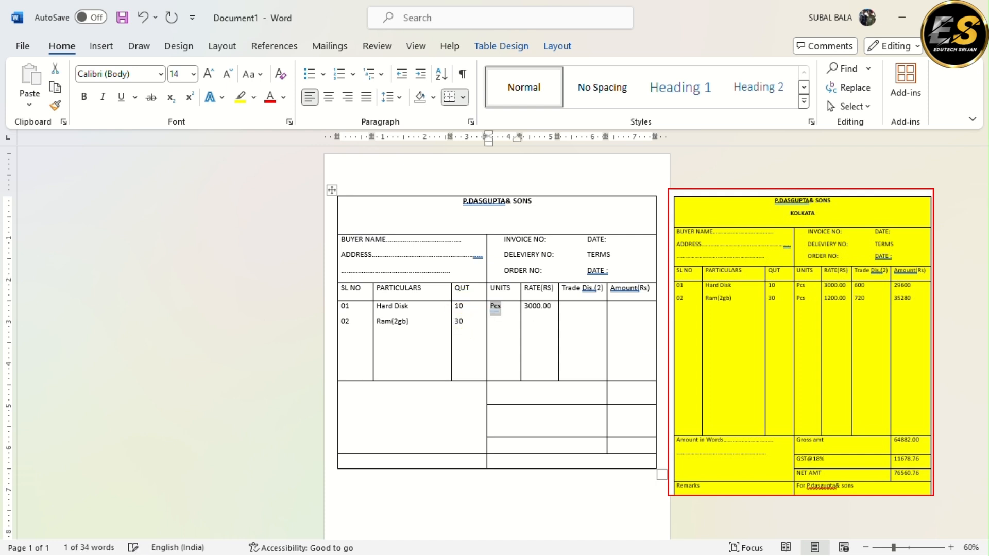
key("Right")
key("Return")
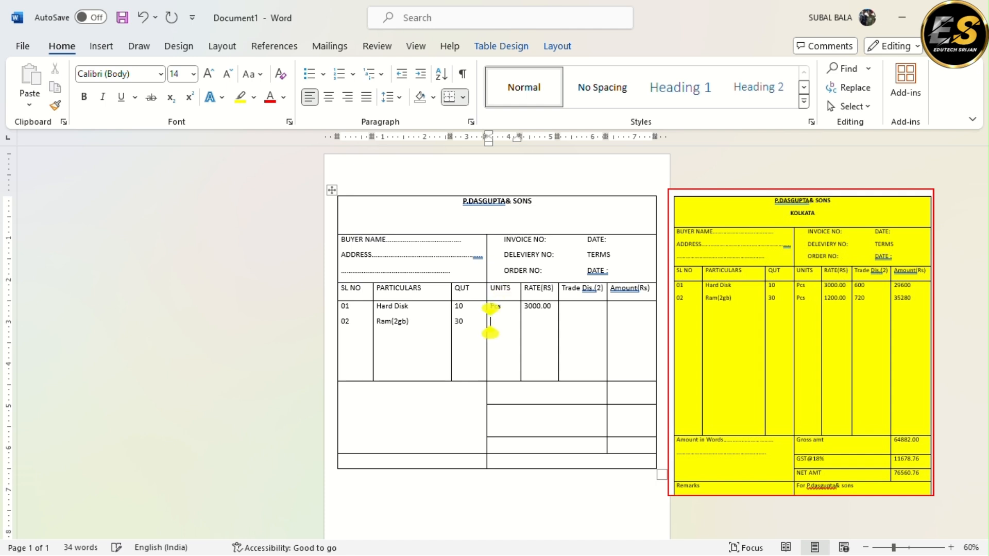
type("pcs")
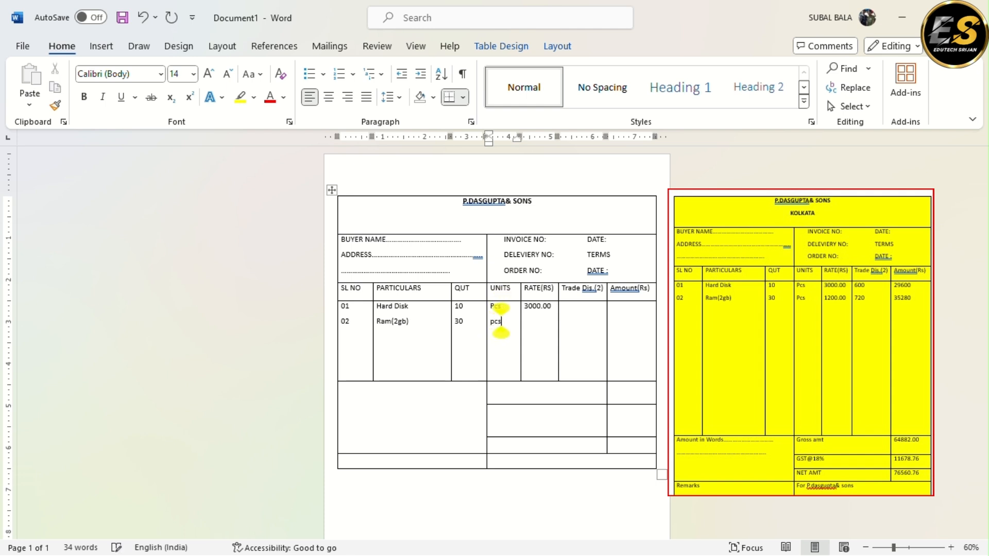
Add the rate 1200.00 for the Ram(2gb) item on the second line of the RATE(RS) column
key("Tab")
key("Right")
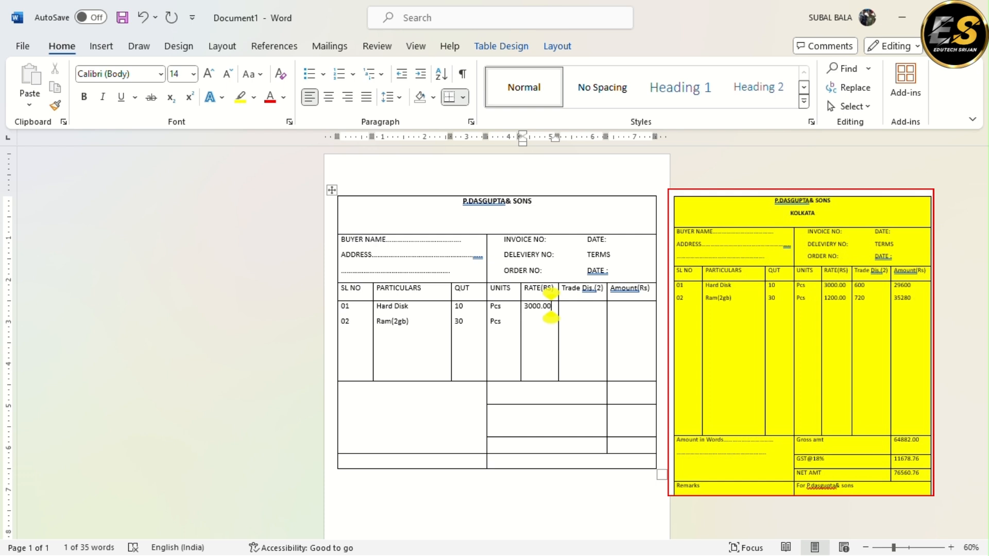
key("Return")
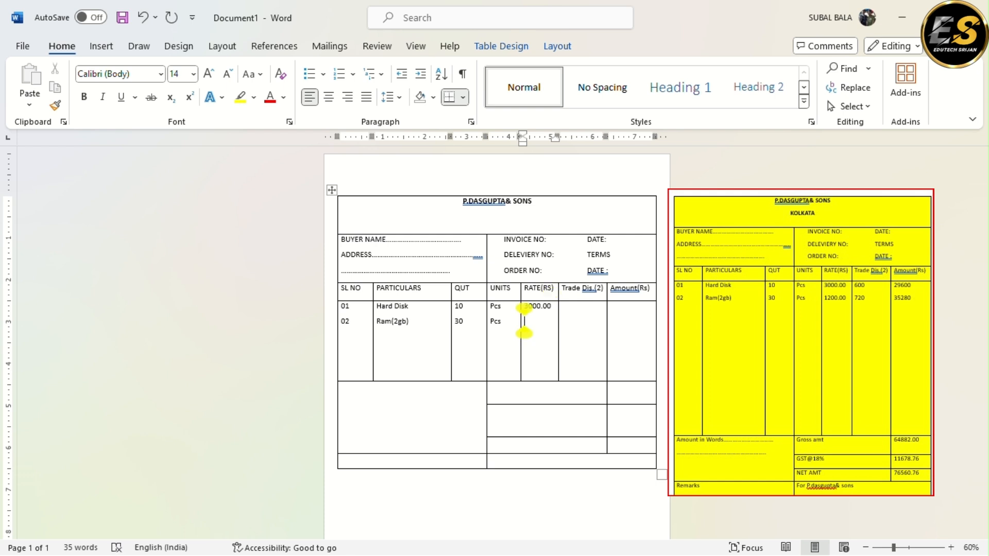
type("1200")
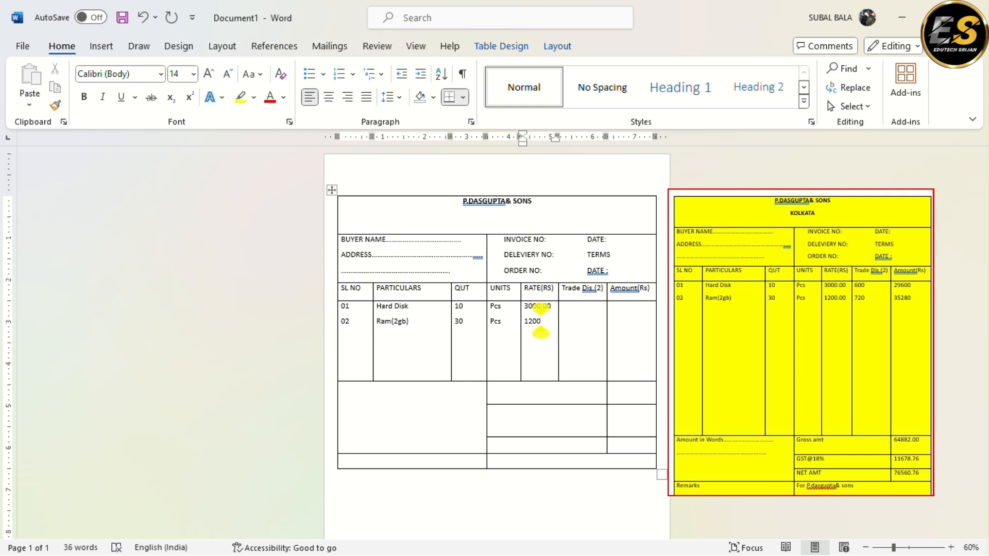
type(".20")
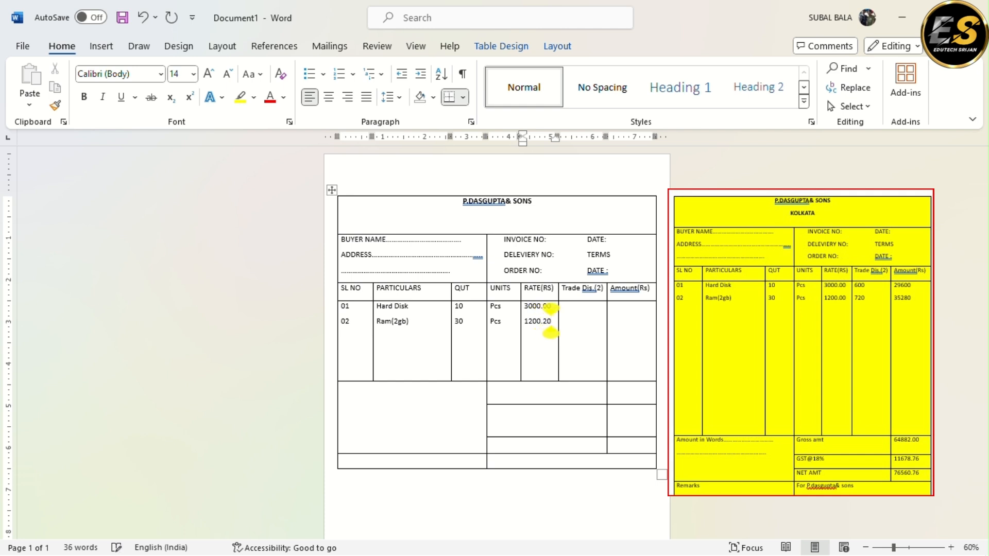
key("BackSpace")
key("BackSpace")
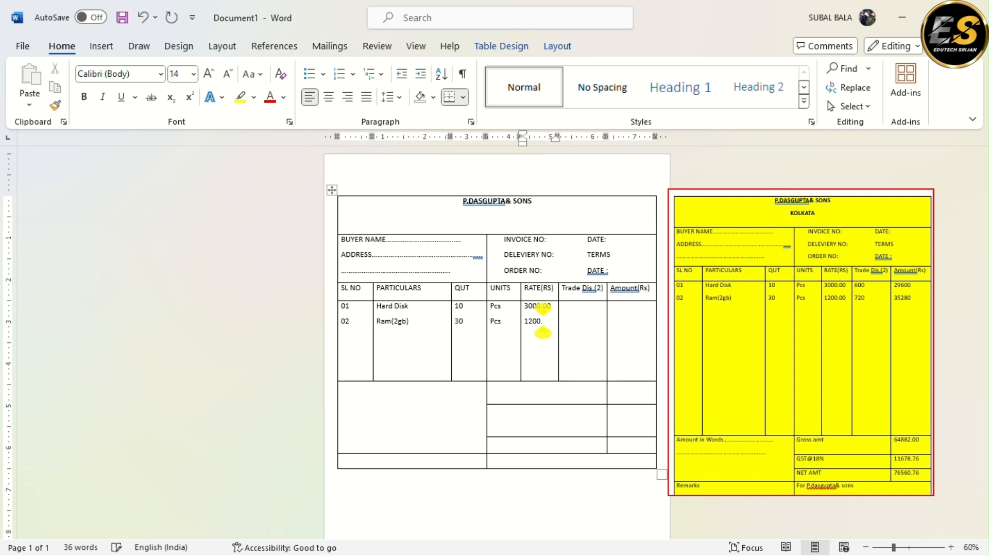
type("000")
key("BackSpace")
Enter "Amount in Words" followed by a dotted line in the large empty cell below the item rows
left_click(561, 306)
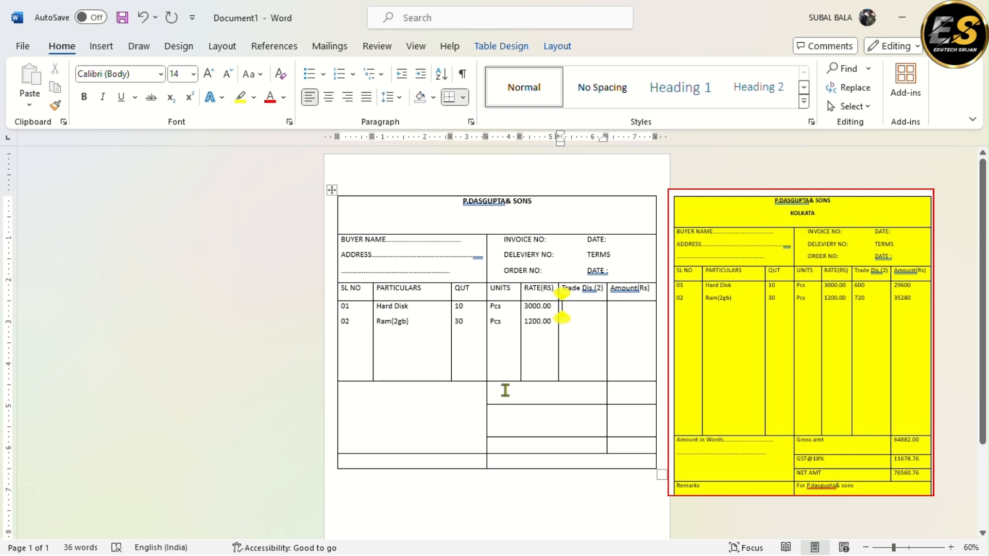
left_click(348, 393)
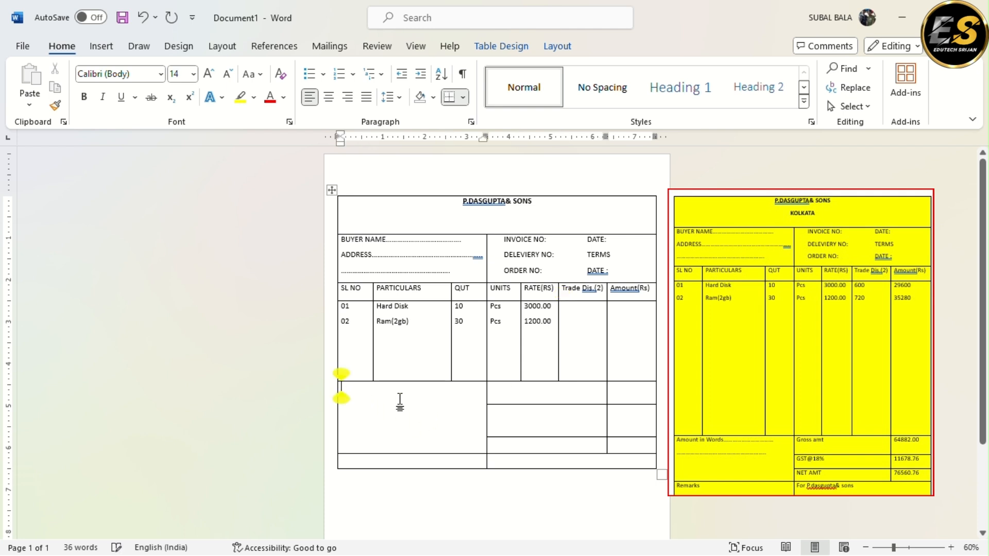
type("amount")
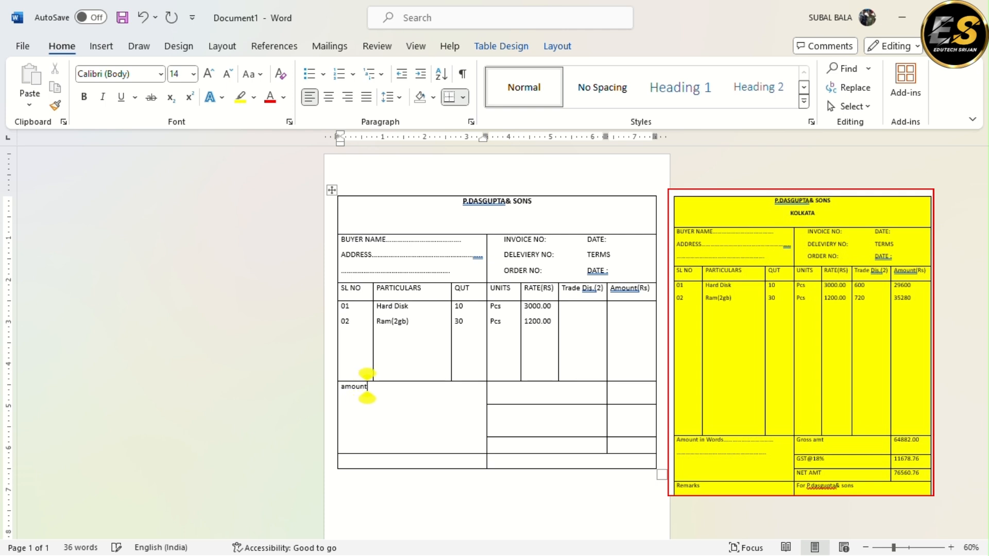
type(" in")
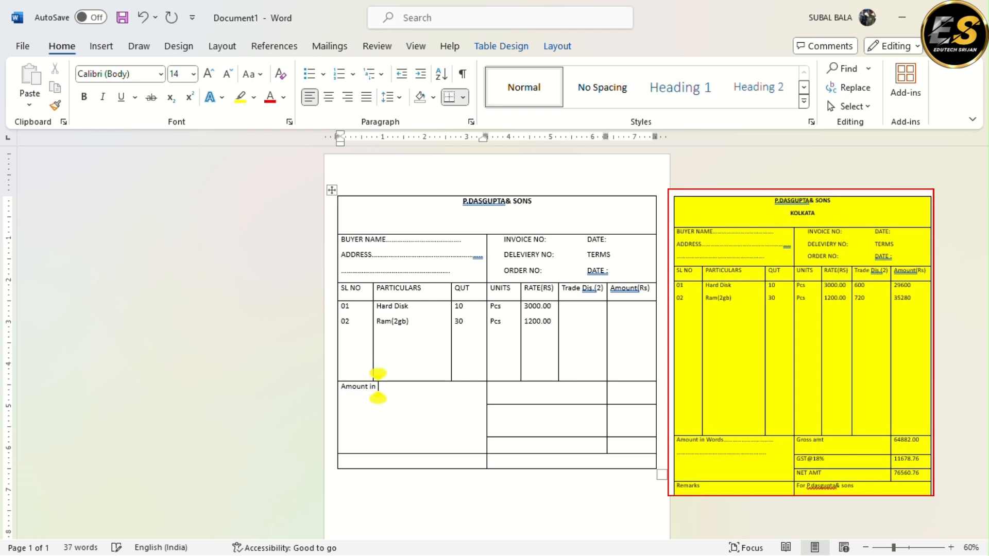
type(" Word")
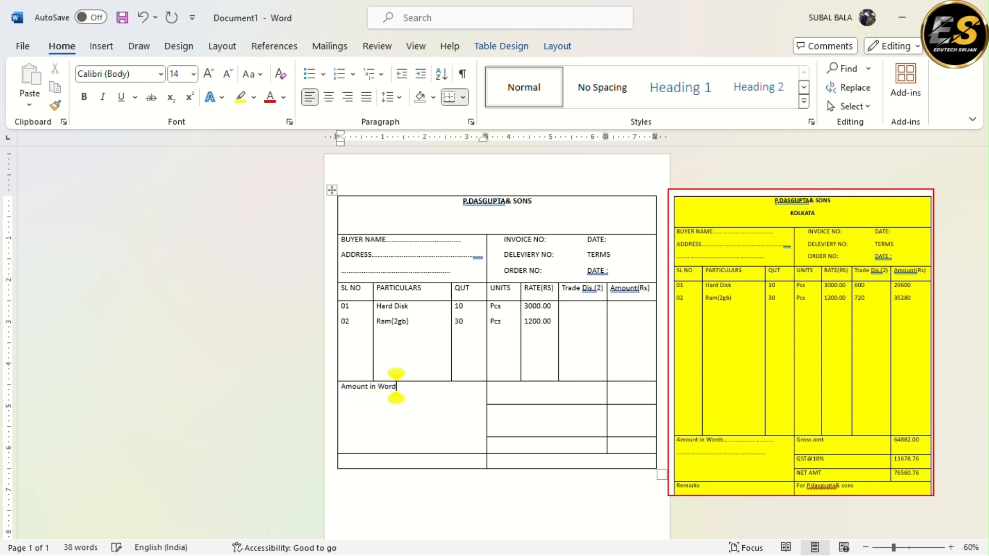
type("s..............................")
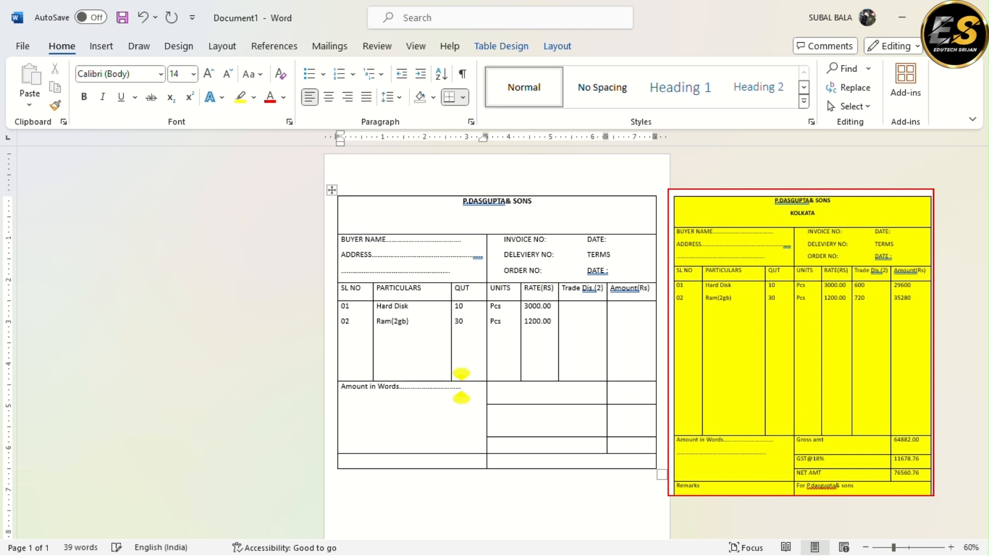
Add a second dotted fill-in line below Amount in Words in the same cell
key("Return")
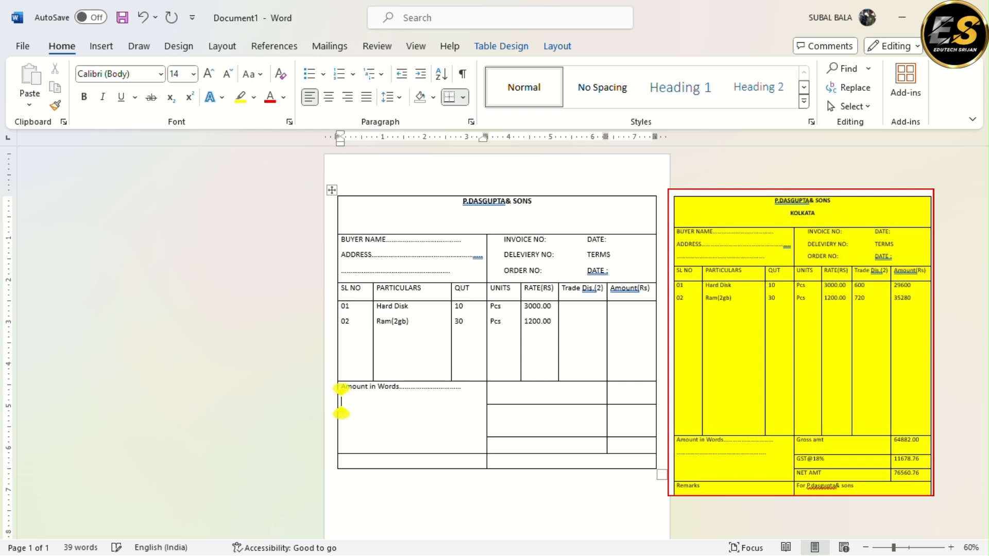
type(".................................................")
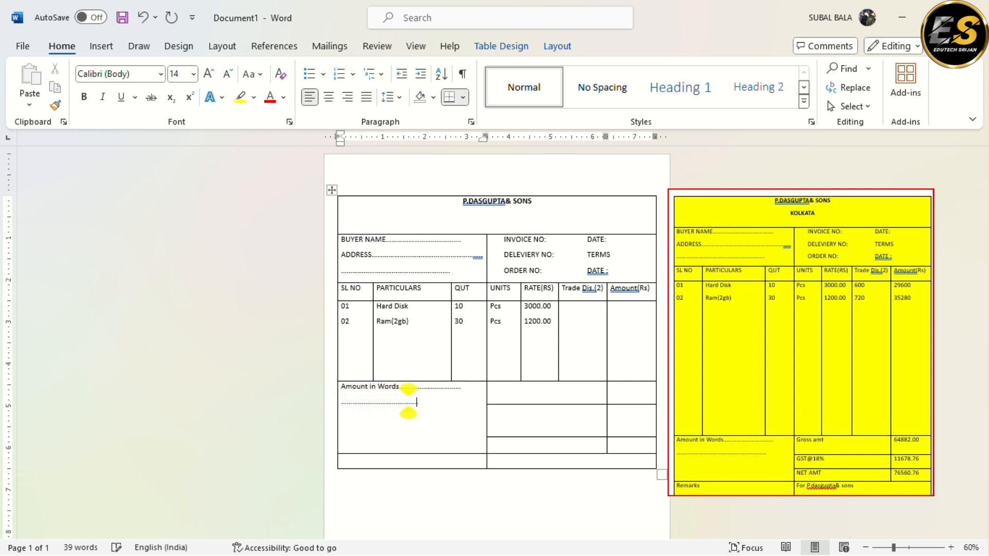
type("............................")
Label the first totals row "Gross amt"
left_click(495, 398)
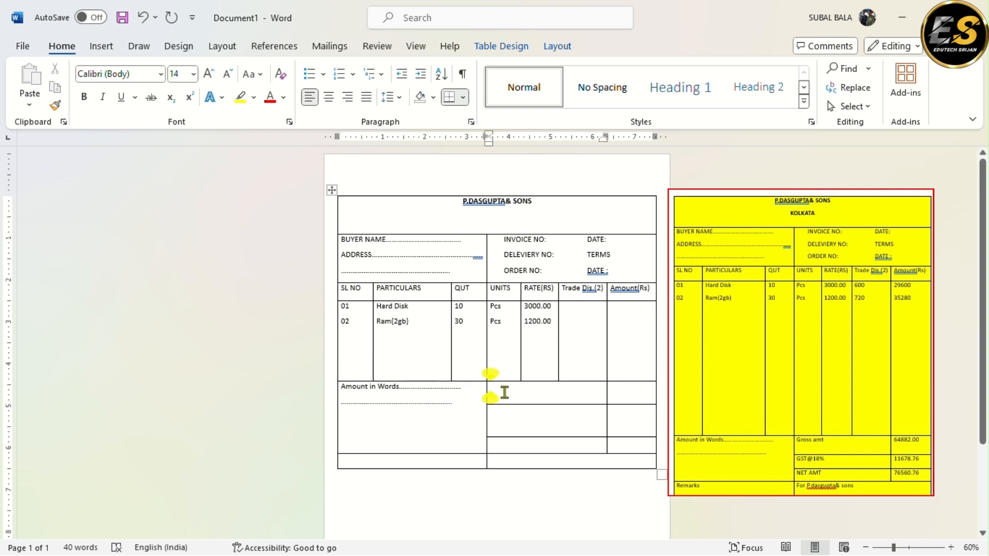
type("gross")
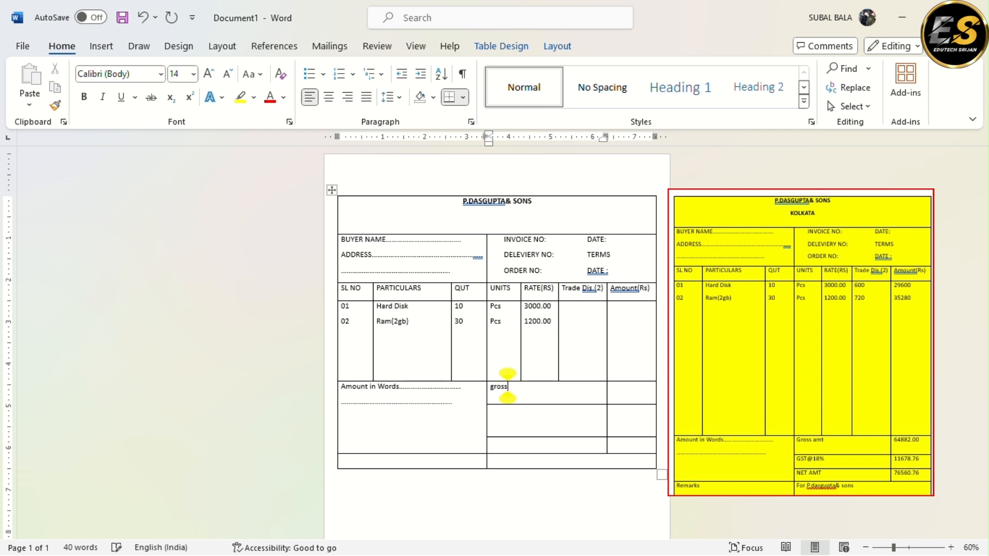
type("amt")
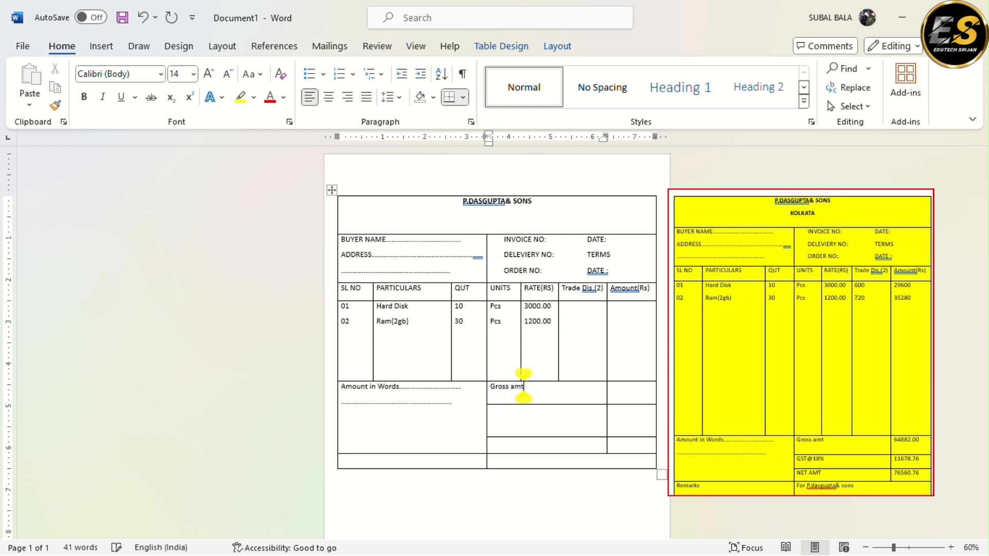
left_click(610, 387)
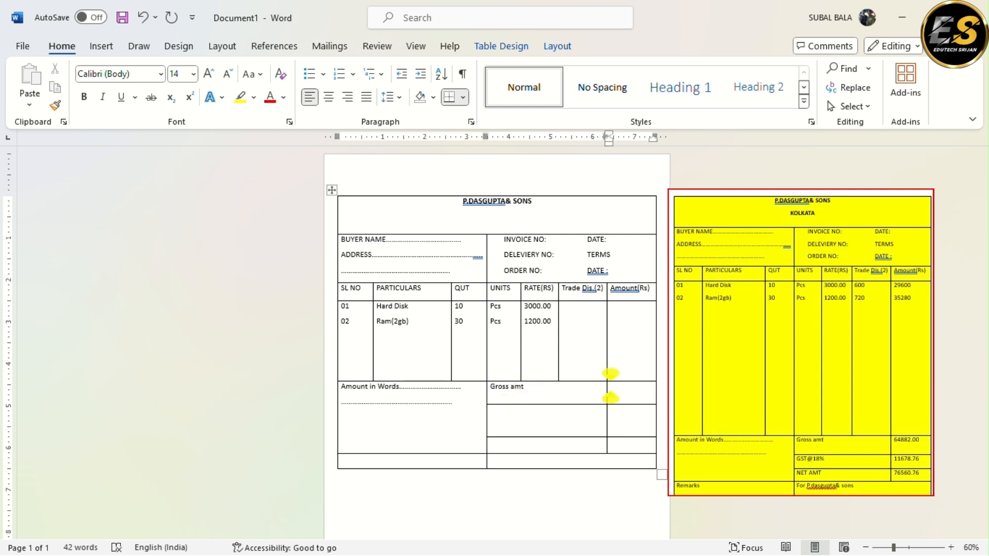
Label the second totals row "GST@18%" and reduce that row's height to fit its single line
left_click(515, 426)
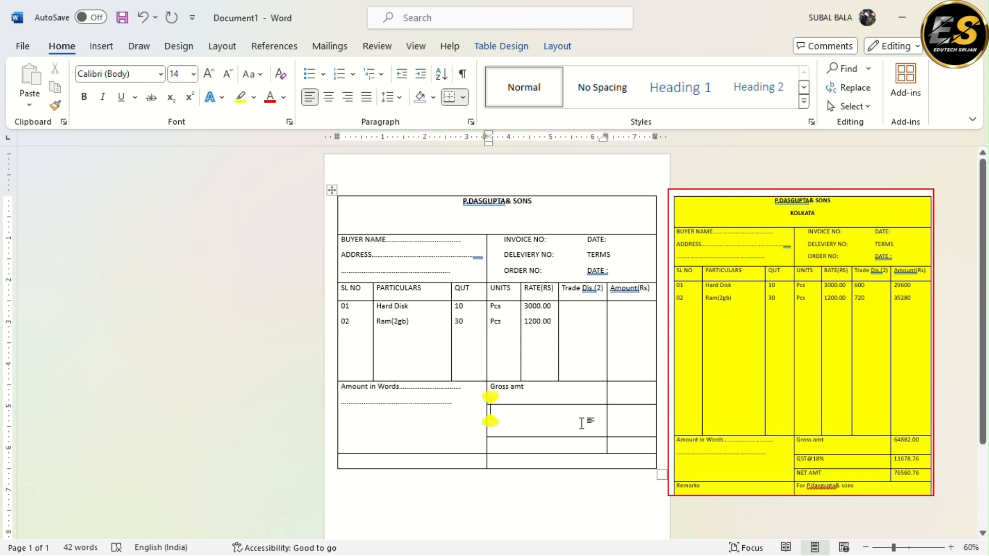
type("GSt")
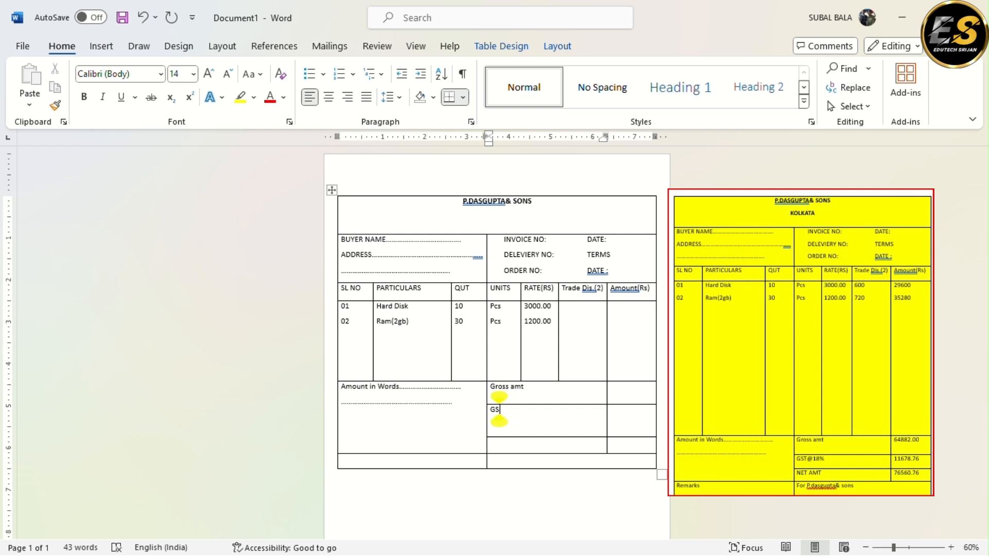
key("BackSpace")
key("BackSpace")
type("GS")
key("BackSpace")
key("BackSpace")
type("ST@18")
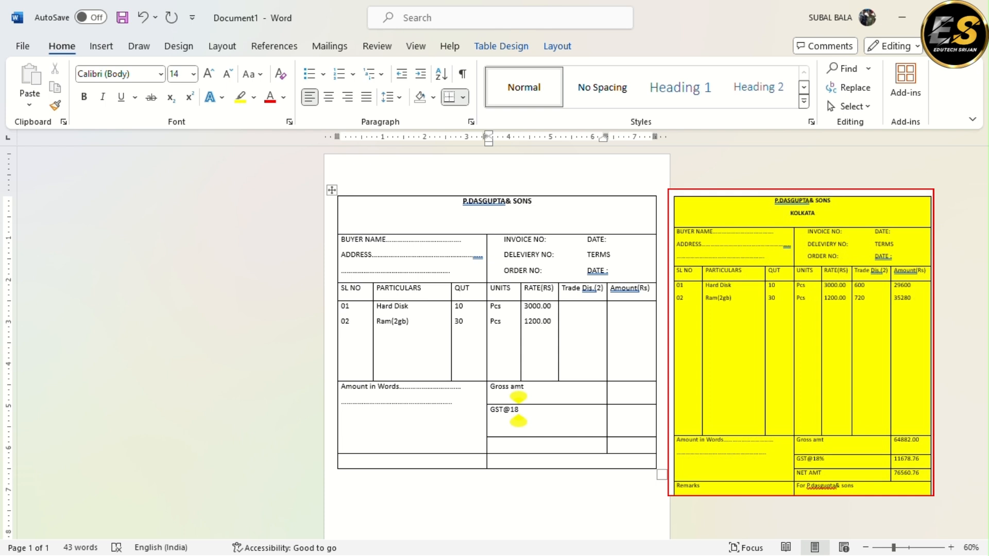
type("%")
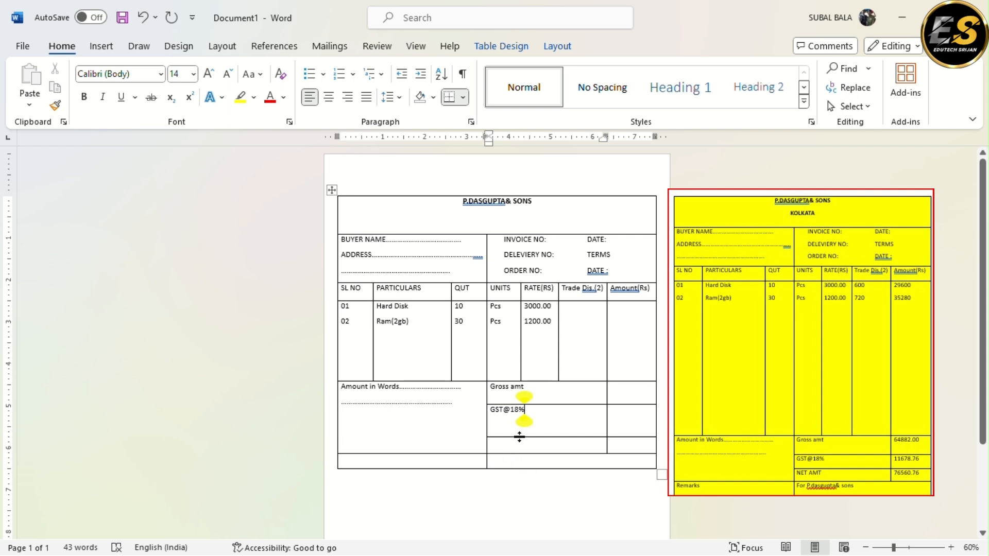
left_click_drag(520, 437, 522, 422)
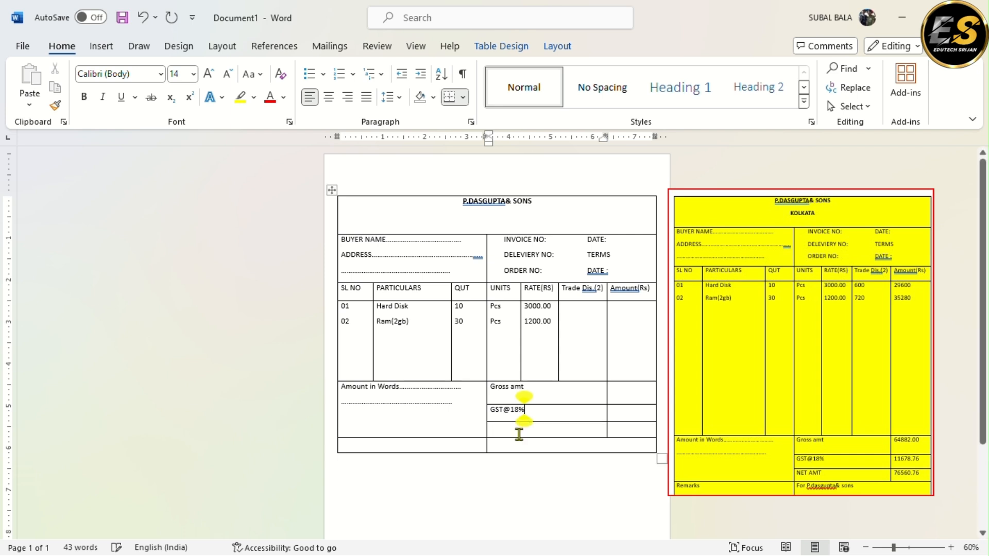
Label the third totals row "NET AMT"
left_click(507, 431)
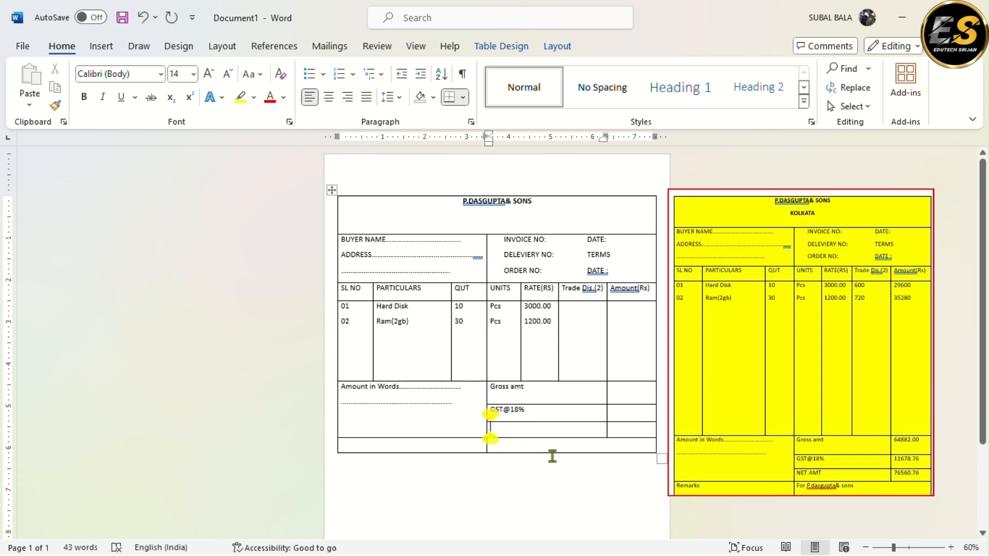
type("NET")
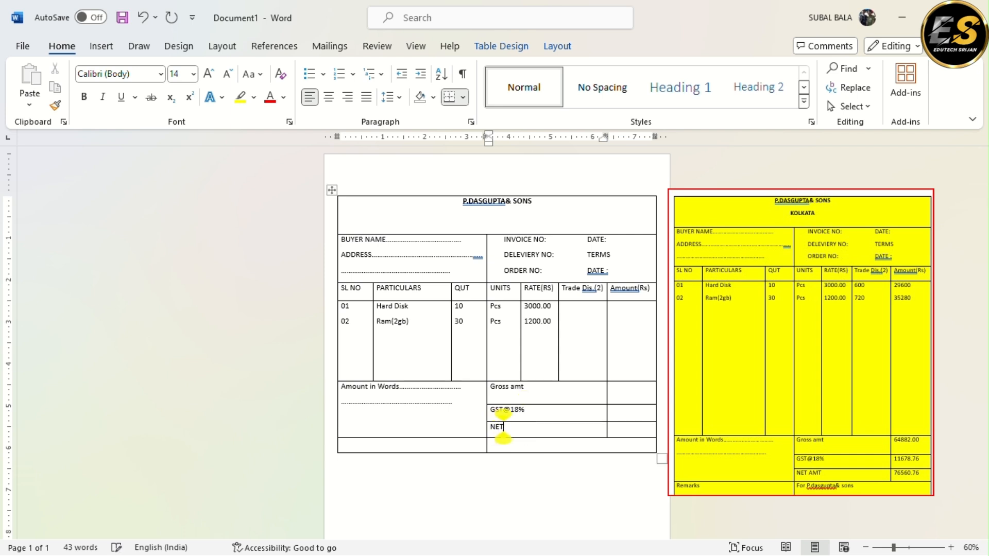
type(" AMT")
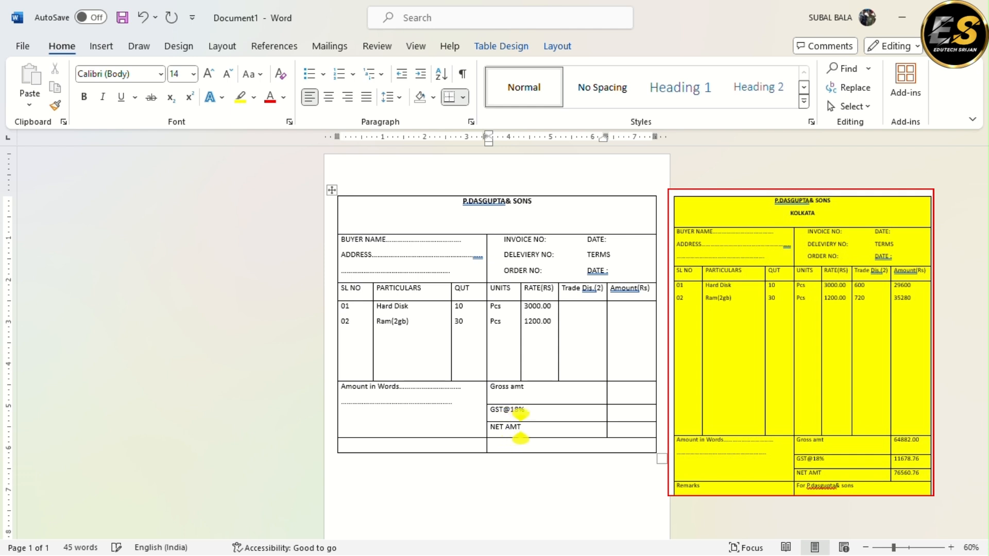
key("Tab")
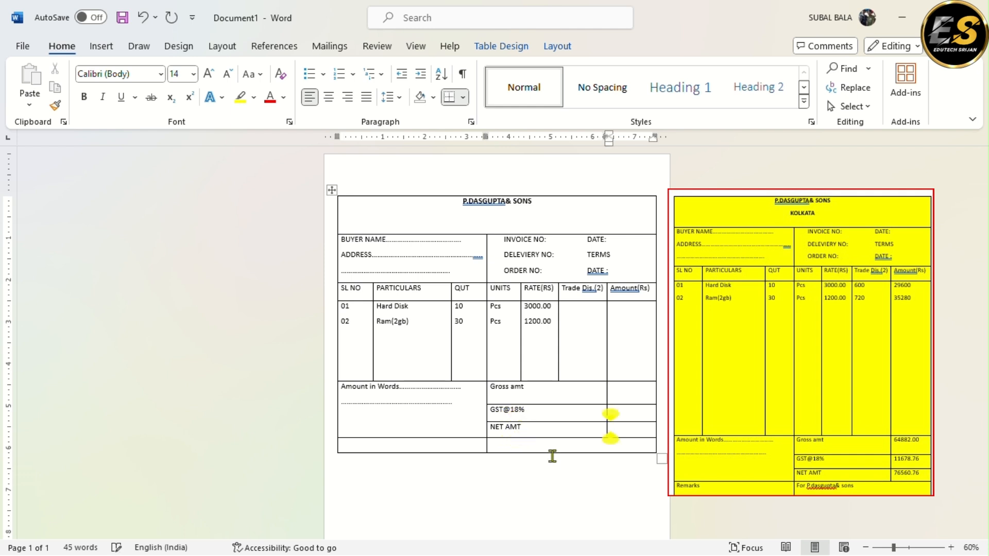
Enter "For P.dasgupta& sons" in the last row's cell beneath NET AMT
left_click(505, 445)
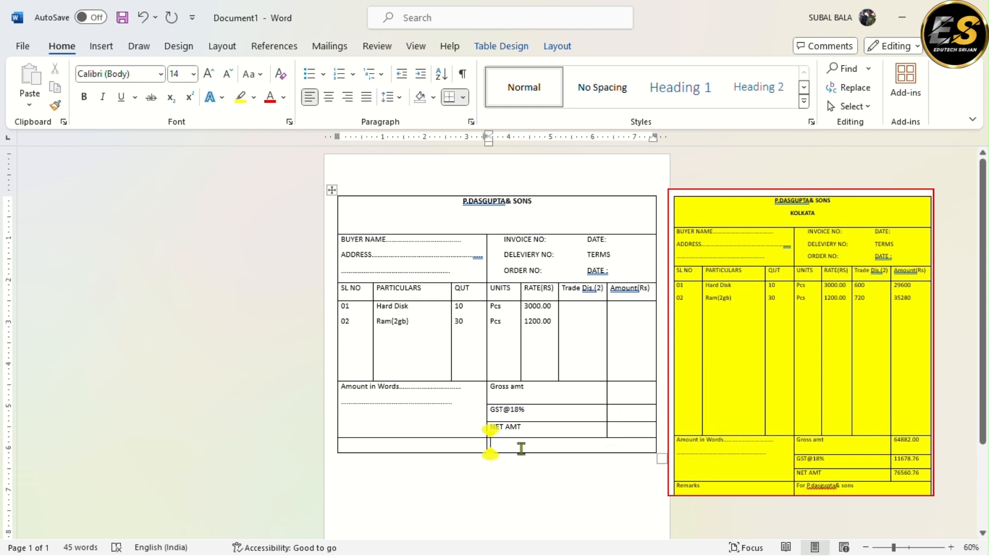
type("For")
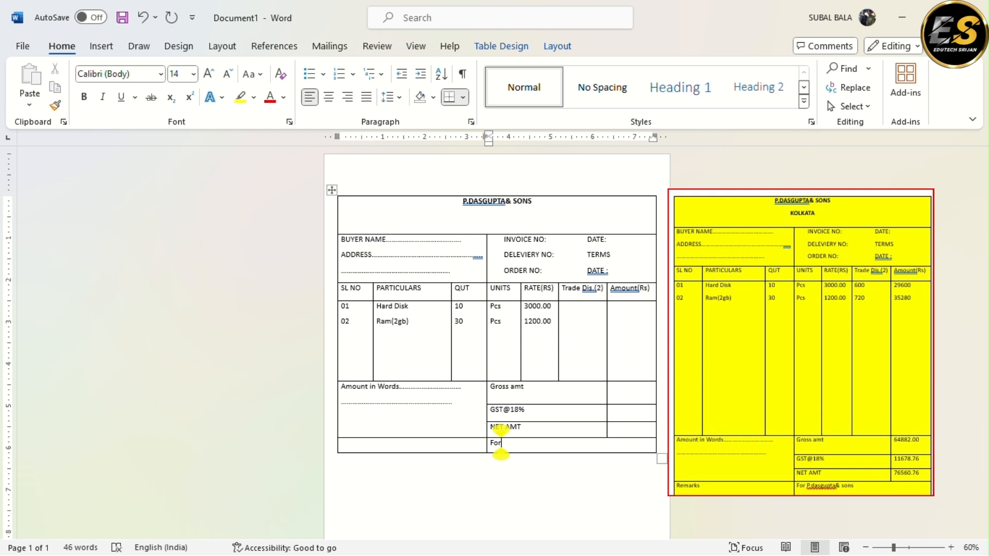
type(" P.das")
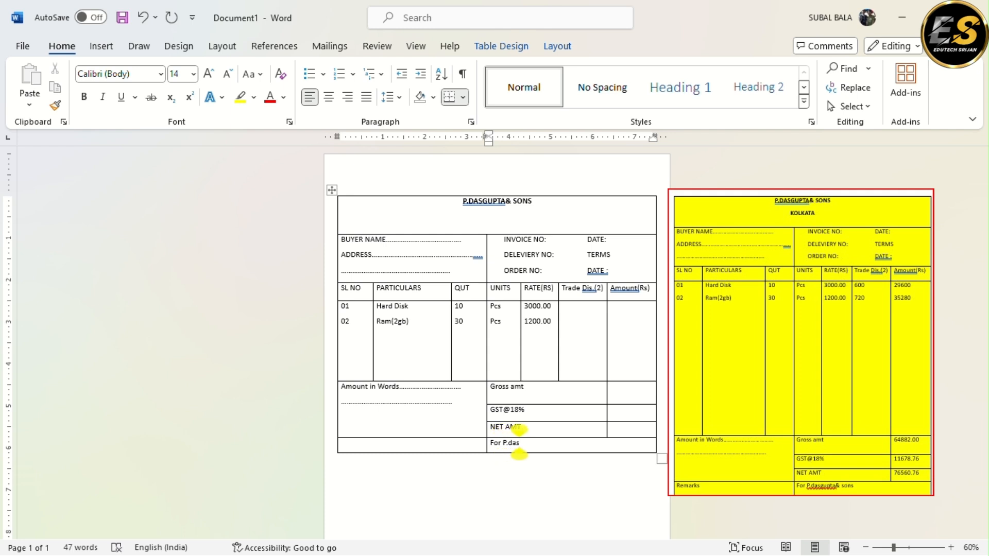
type("gupta")
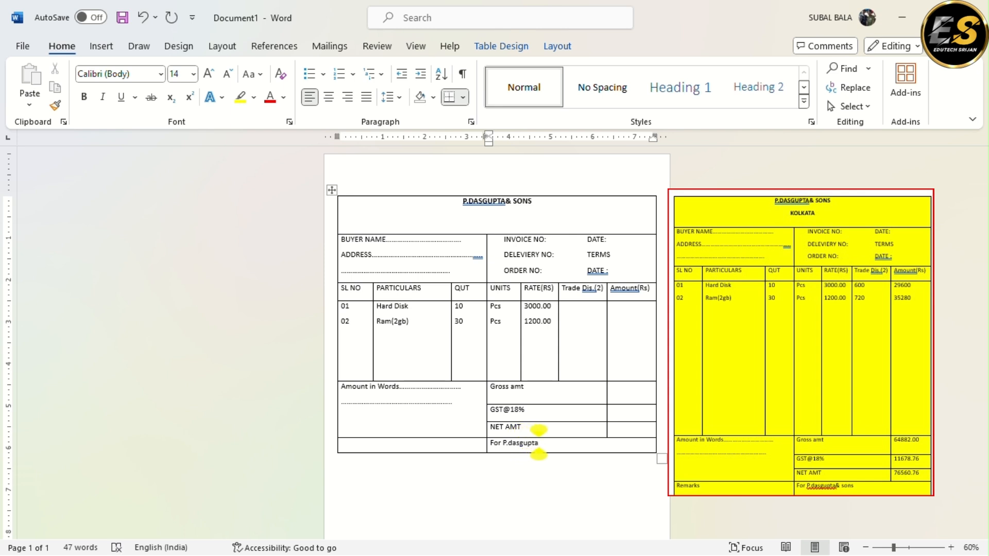
type("& sons")
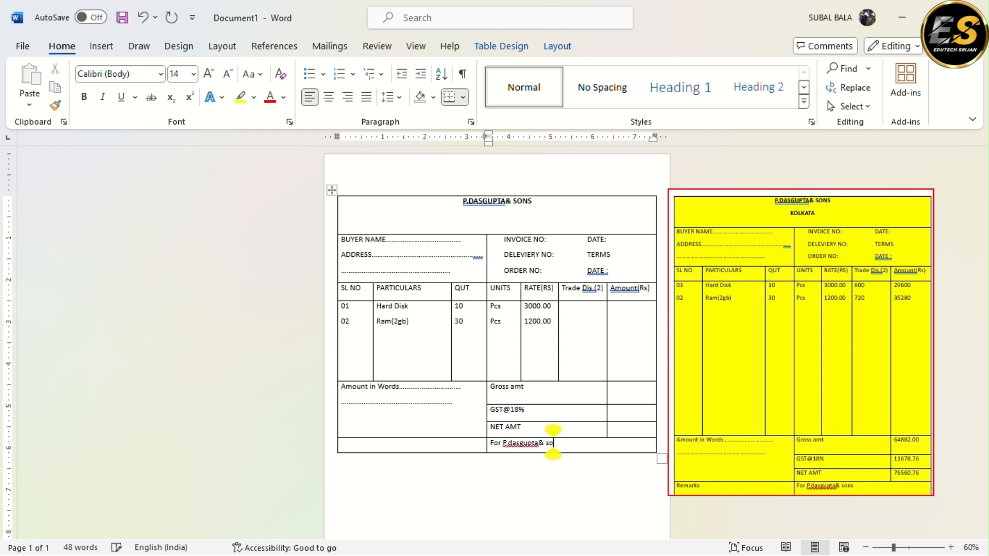
Enter "Remarks" in the last row's cell beneath Amount in Words
left_click(359, 445)
type("e")
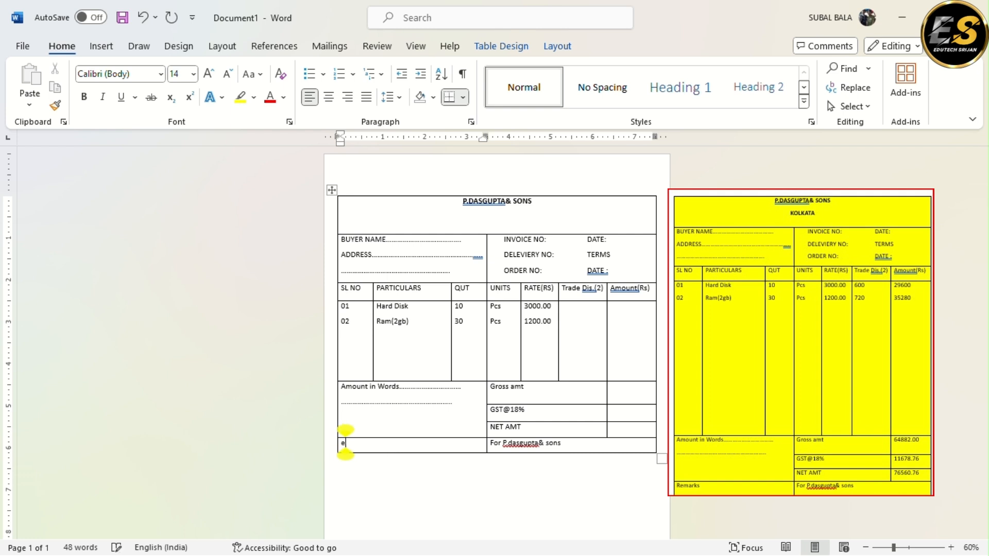
key("BackSpace")
type("Remarsks")
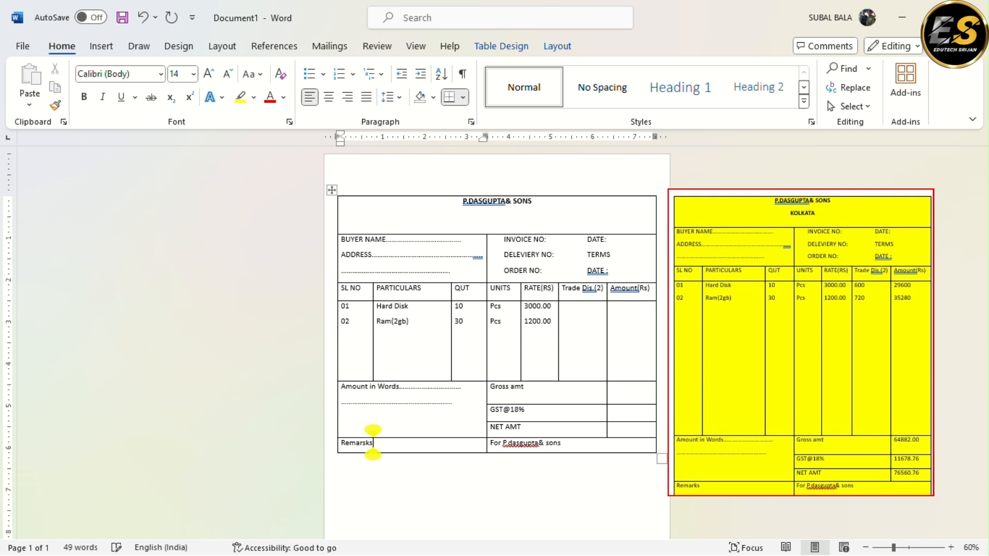
type("\\\\\\\\")
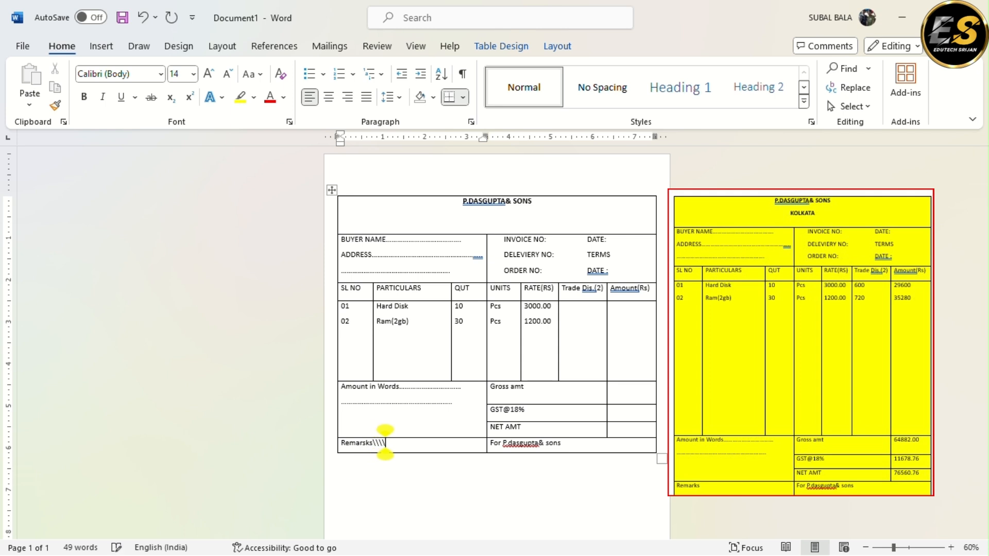
key("BackSpace")
key("BackSpace")
key("BackSpace")
key("BackSpace")
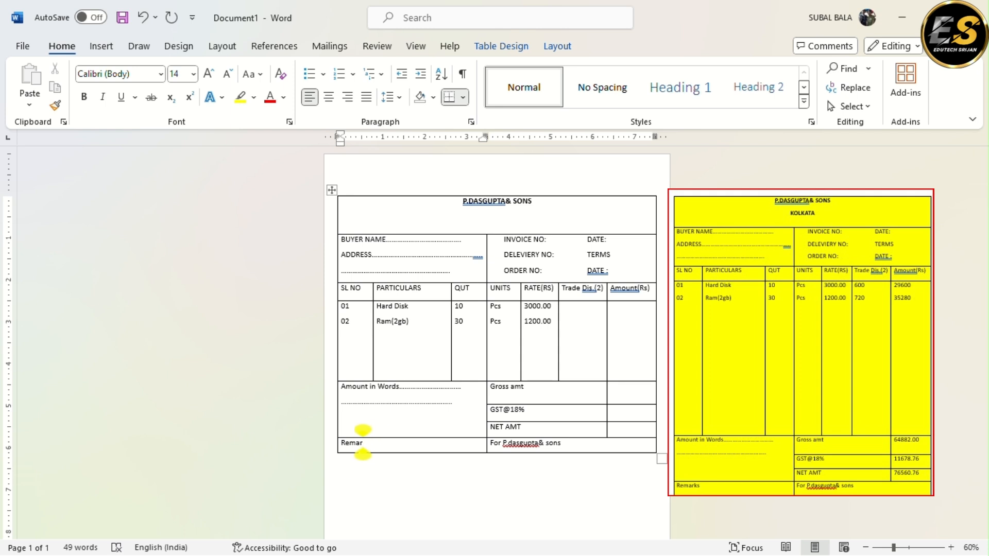
type("ks")
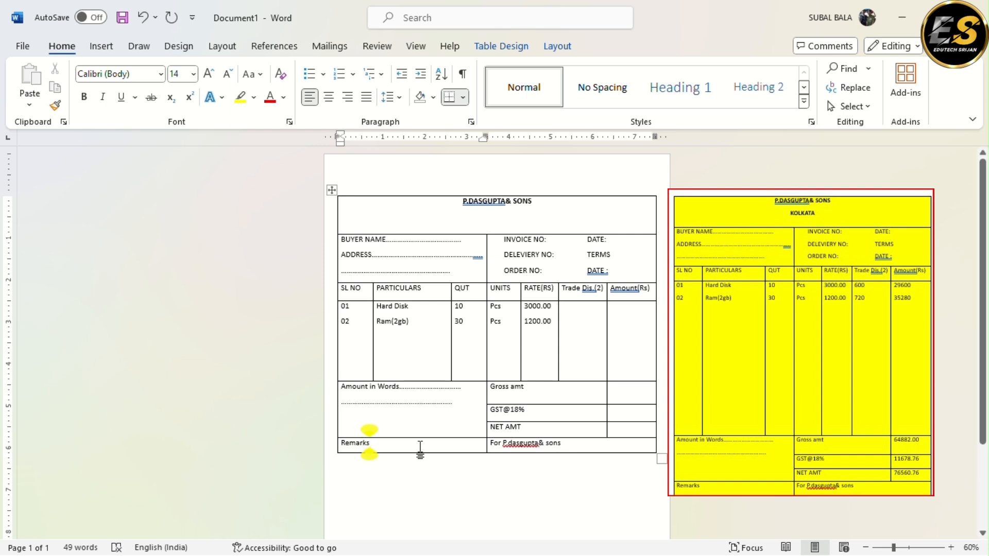
Calculate the Hard Disk trade discount in the Trade Dis. column with the formula field =(3000*10)*2%
left_click(563, 306)
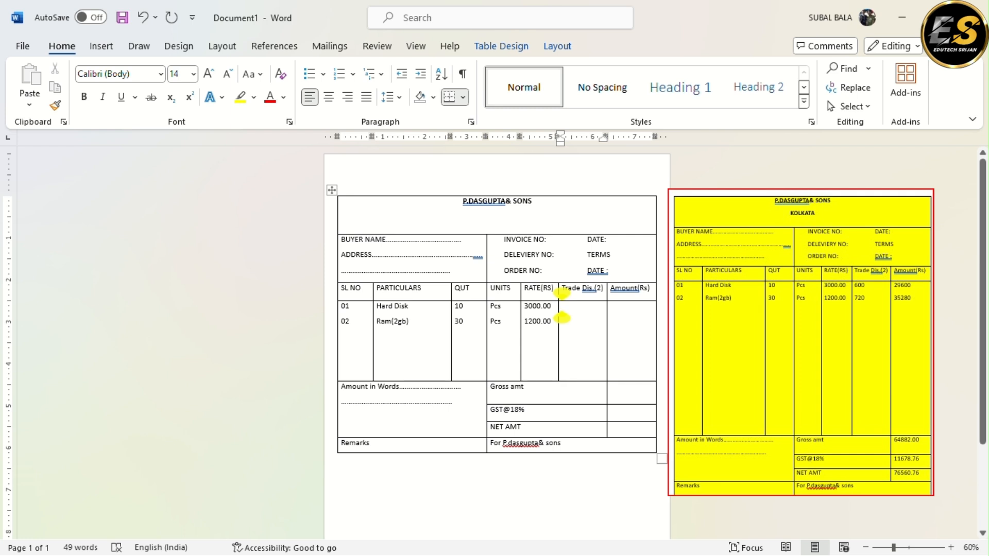
key("ctrl+F9")
type("=")
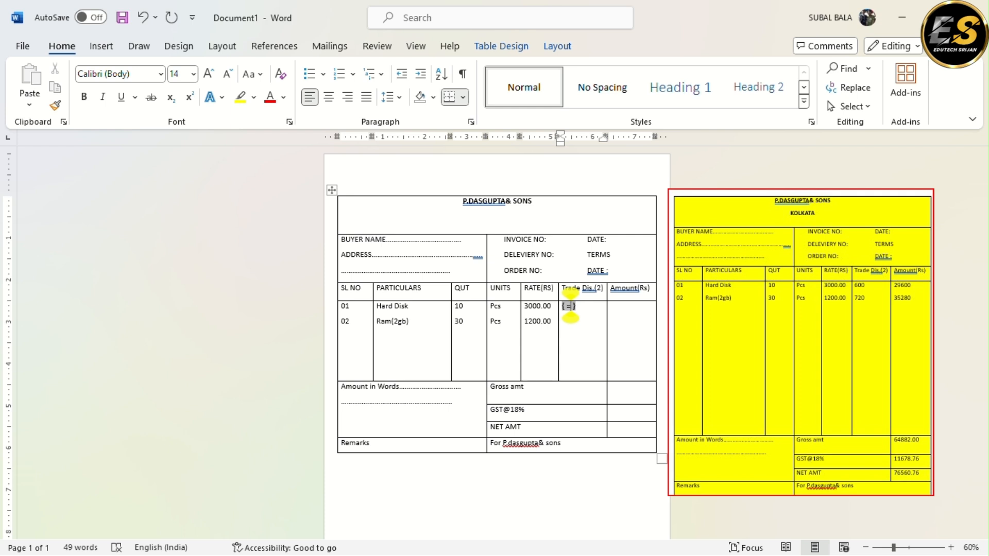
type("(")
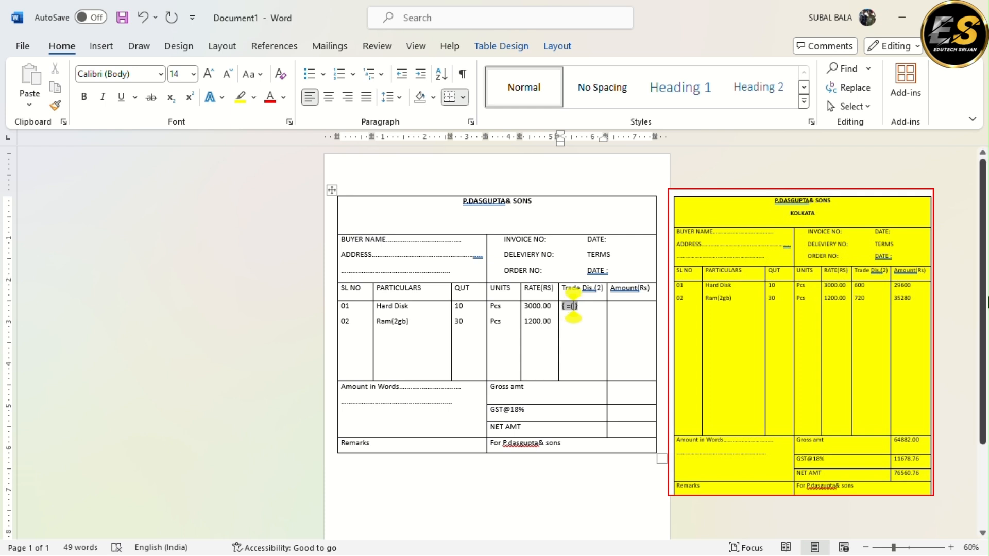
type("3000*")
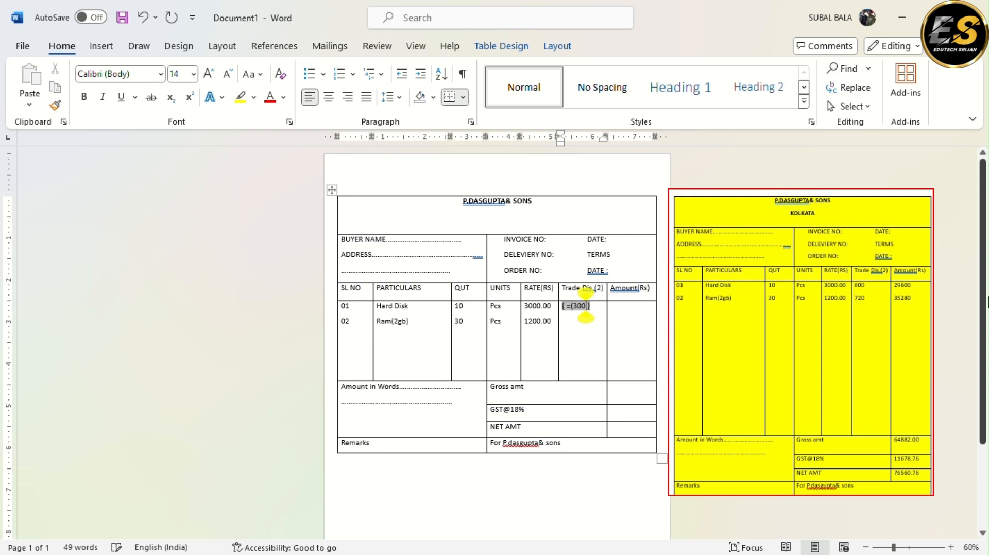
type("10")
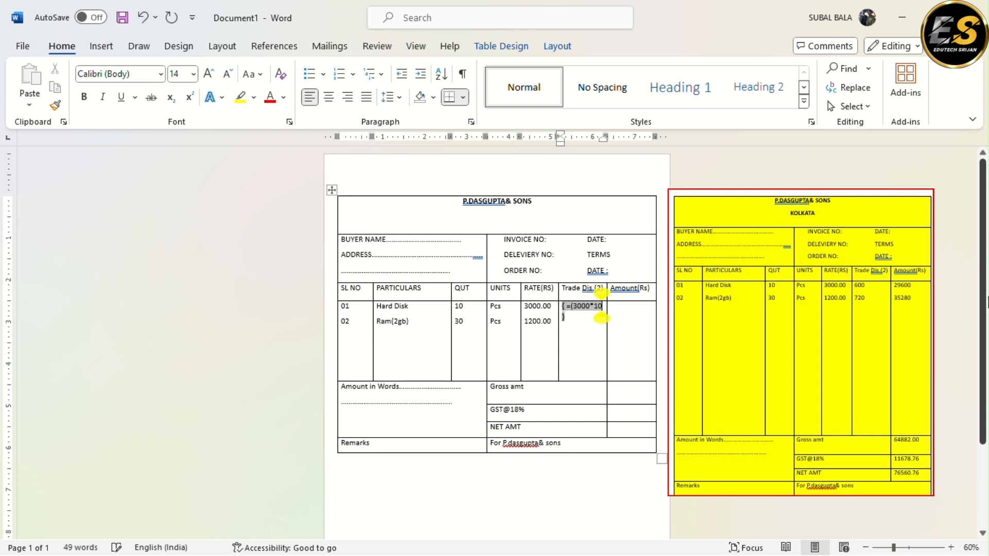
type(")")
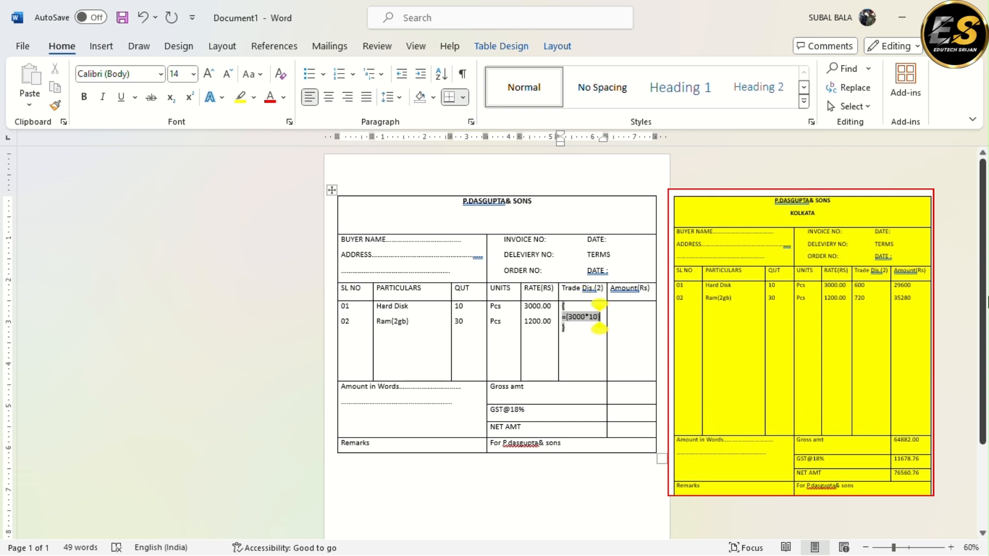
type("*2%")
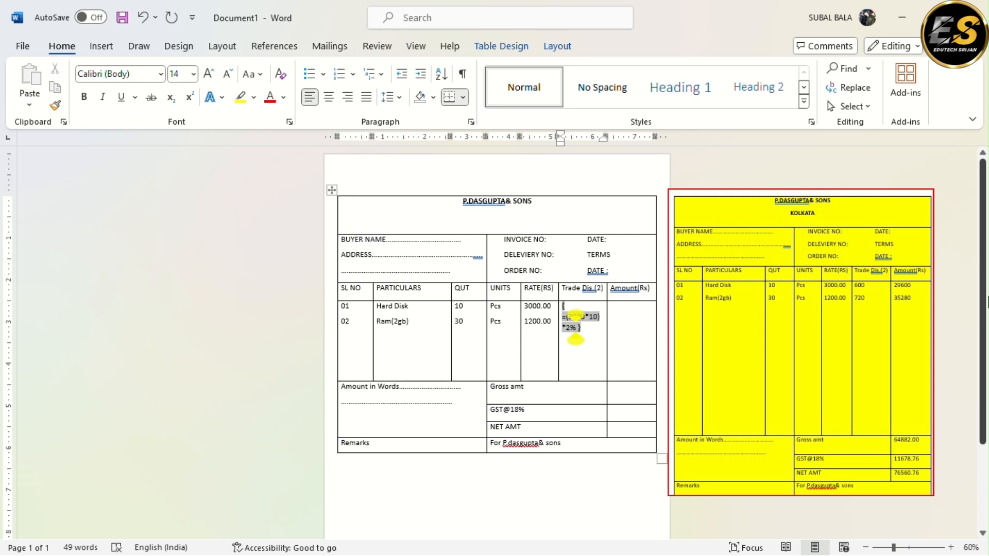
key("F9")
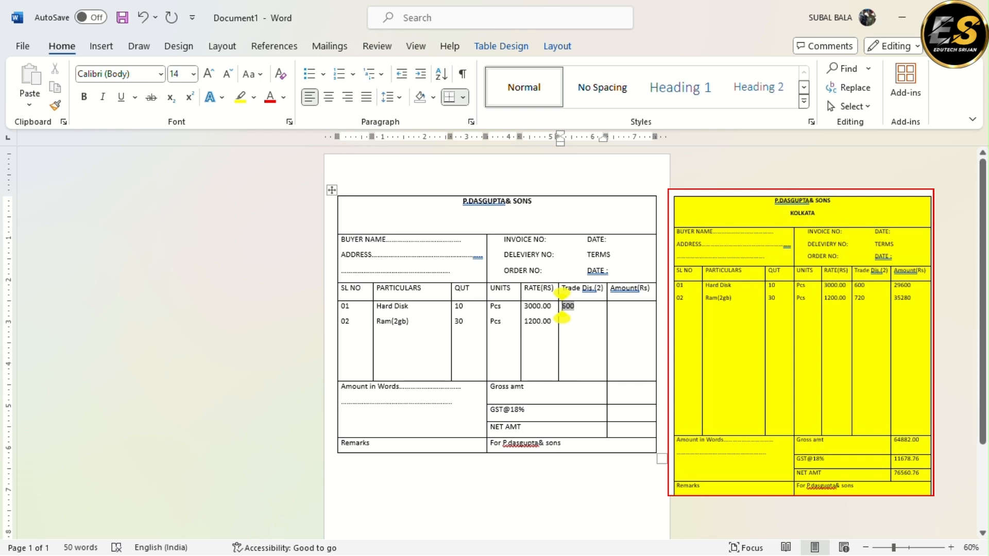
Insert and evaluate the formula field =(1200*30) on the Ram(2gb) line of the Trade Dis. column
left_click(577, 322)
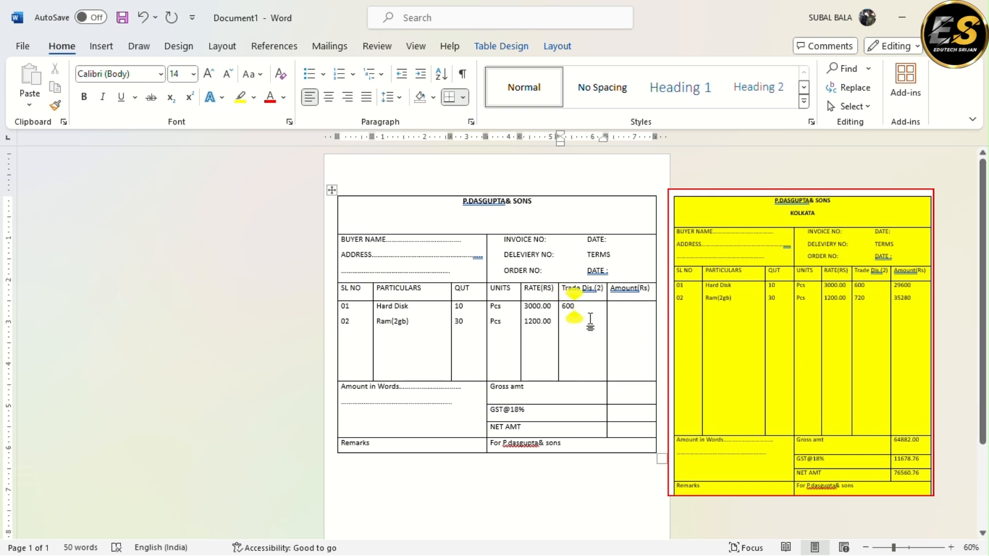
left_click(561, 333)
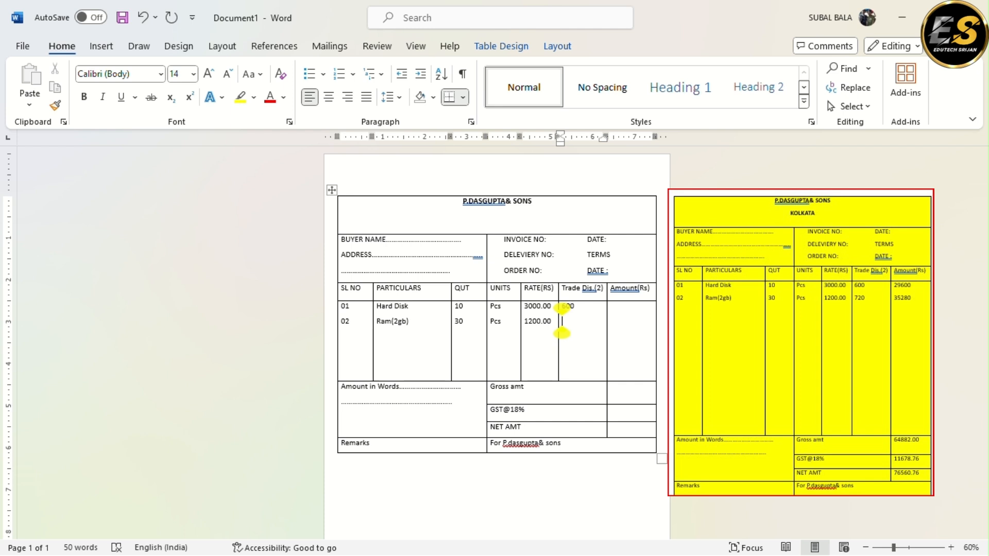
key("ctrl+F9")
type("=")
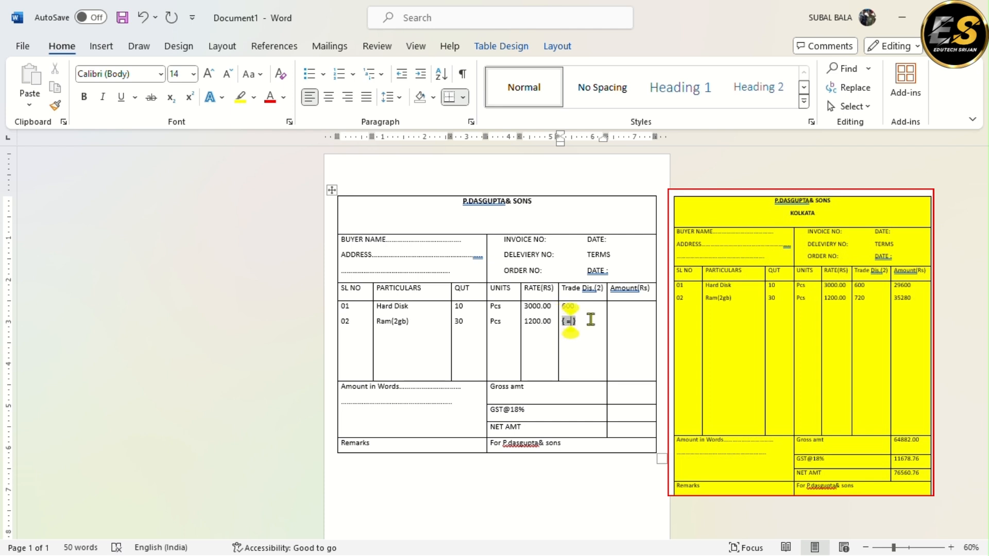
type("(1200*30)")
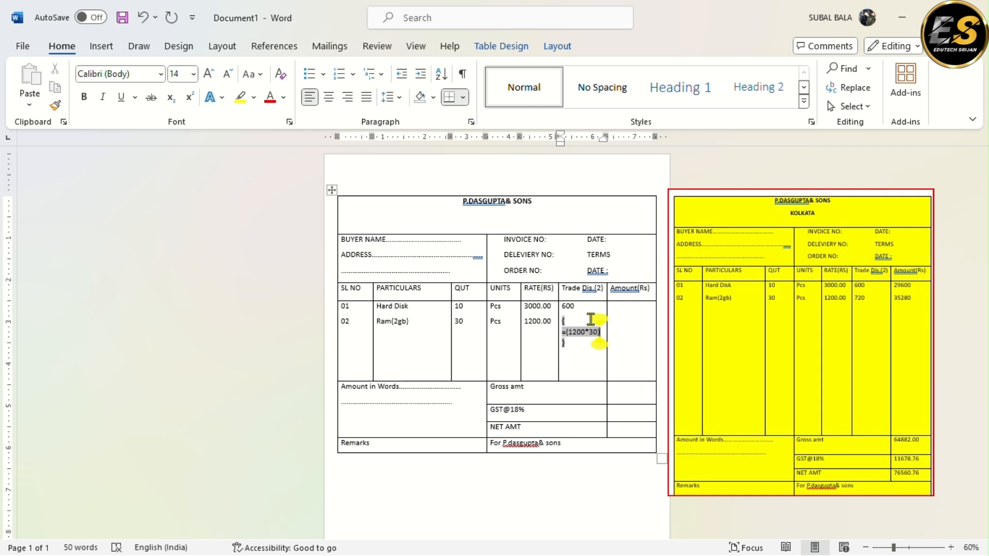
key("F9")
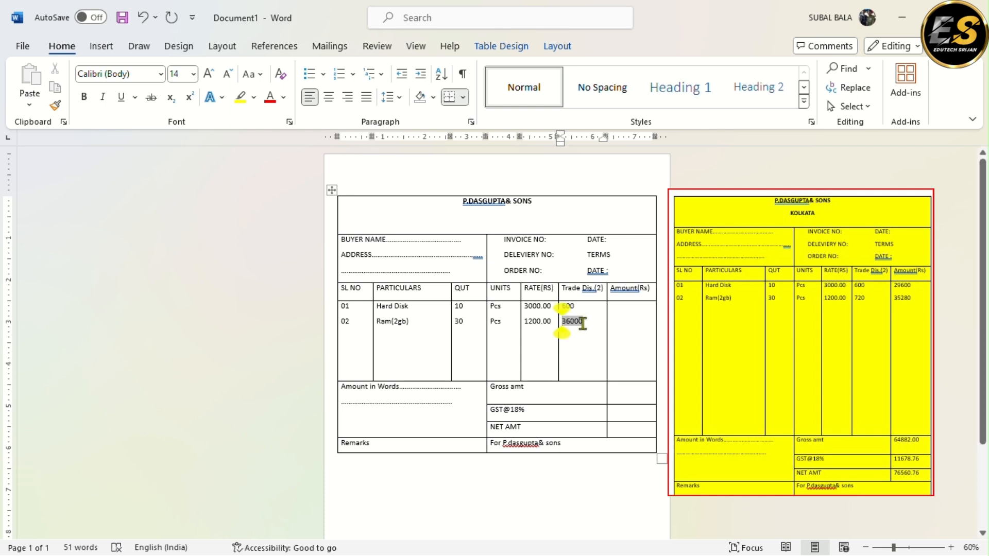
Extend the Ram(2gb) discount's field code to =(1200*30)*2% and update the field's result
left_click(591, 316)
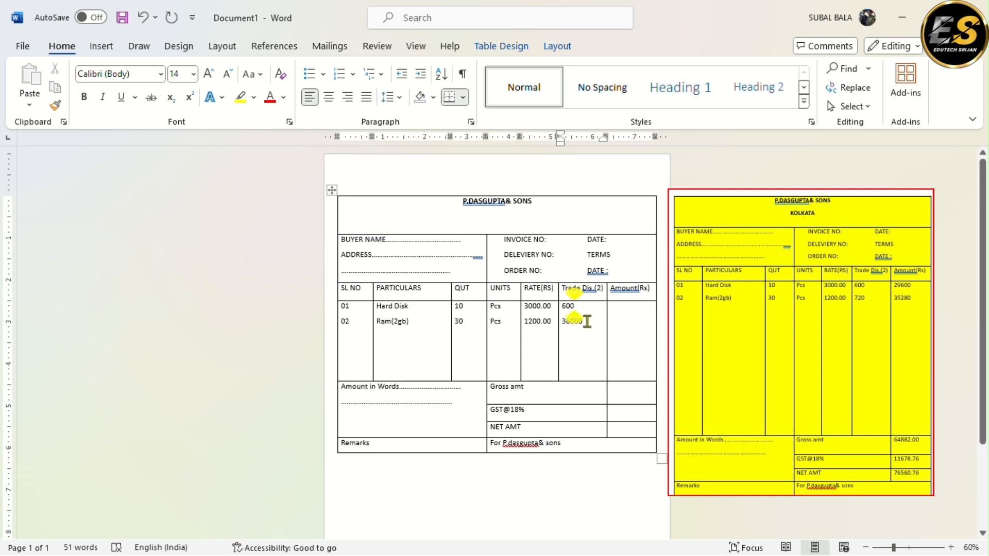
left_click(579, 321)
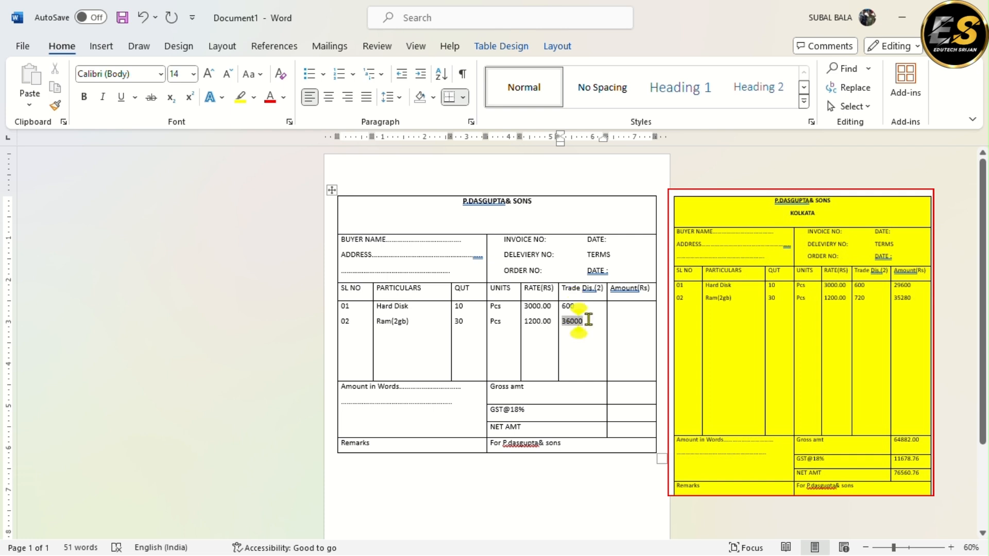
key("alt+F9")
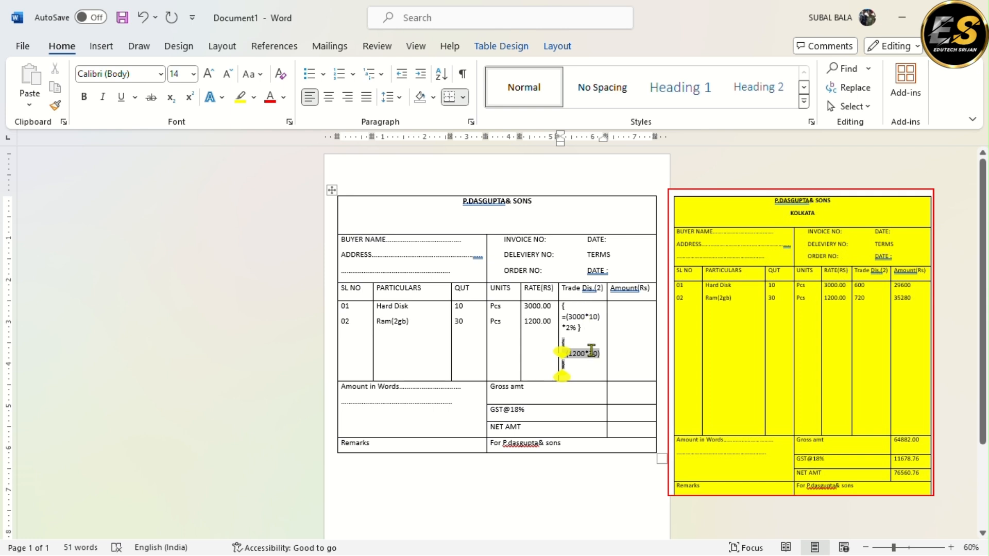
left_click(599, 365)
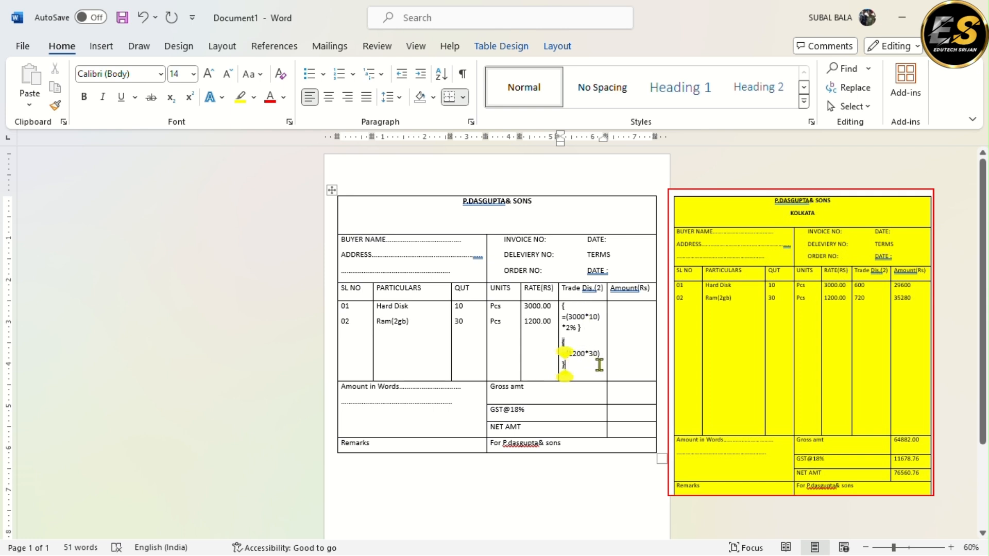
left_click(600, 354)
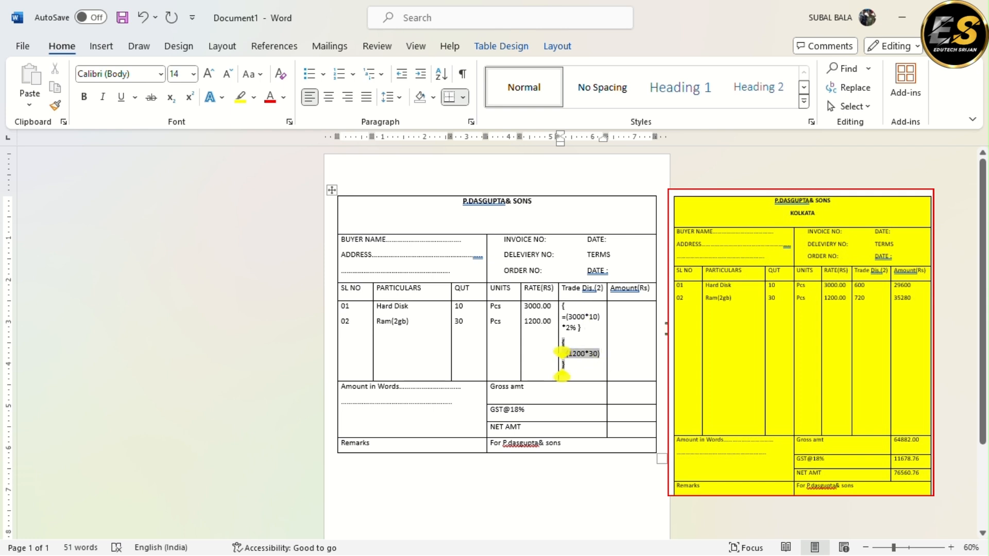
type("*2")
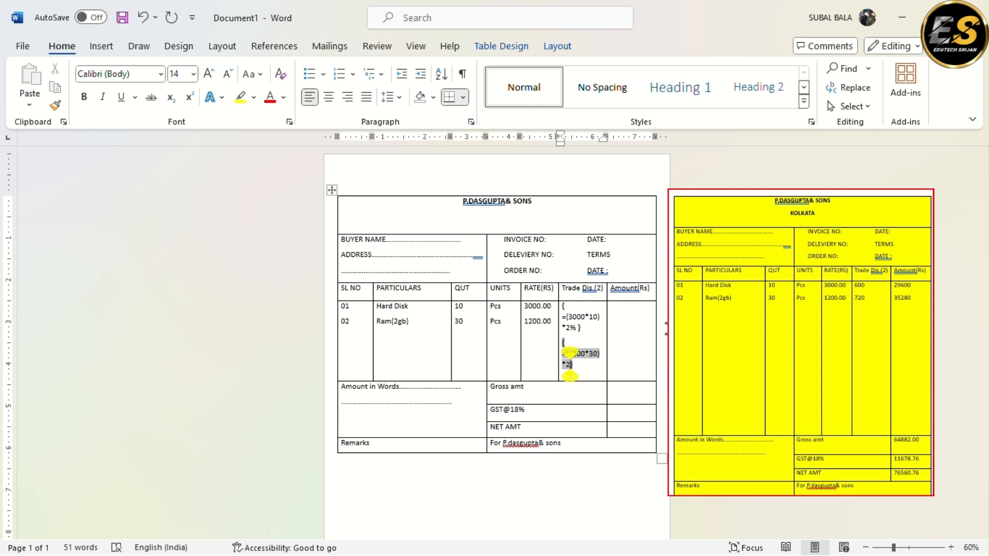
type("%")
key("alt+F9")
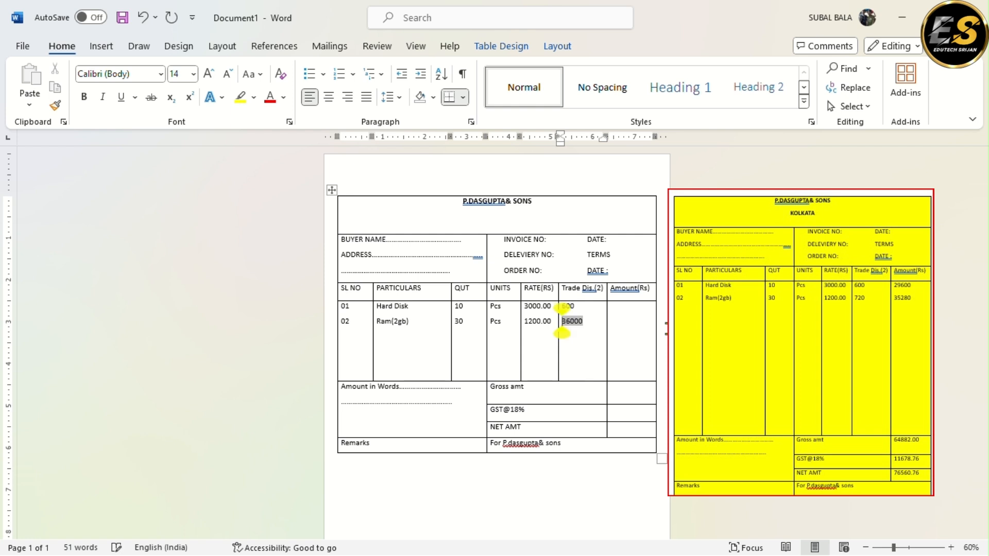
left_click(592, 323)
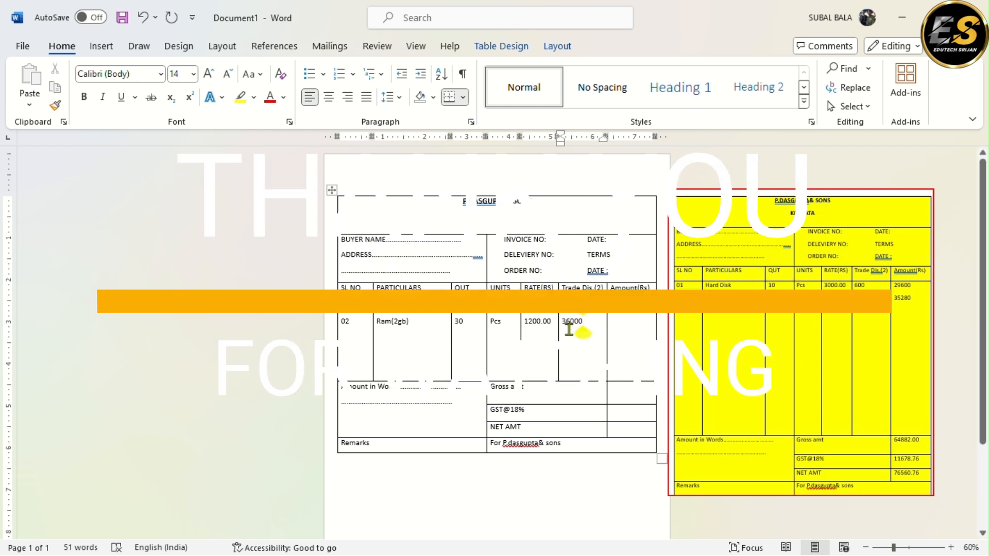
left_click(569, 325)
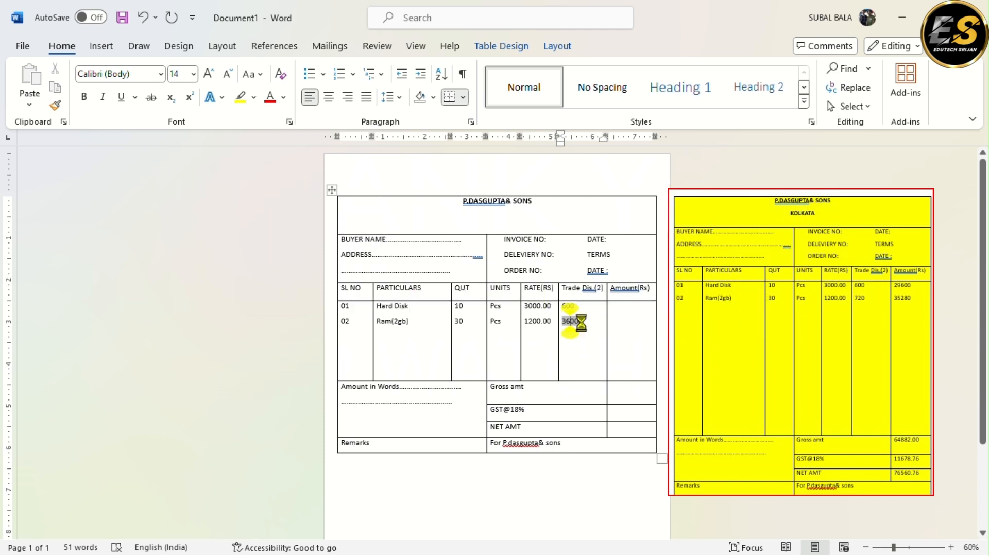
key("F9")
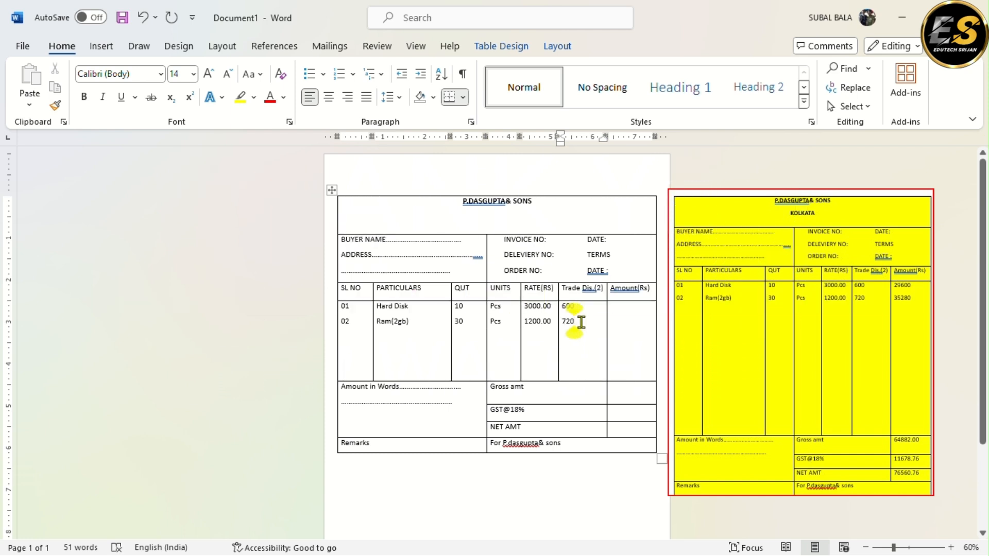
Begin a formula field for the Hard Disk amount in the Amount(Rs) column with =(3000*10
left_click(620, 309)
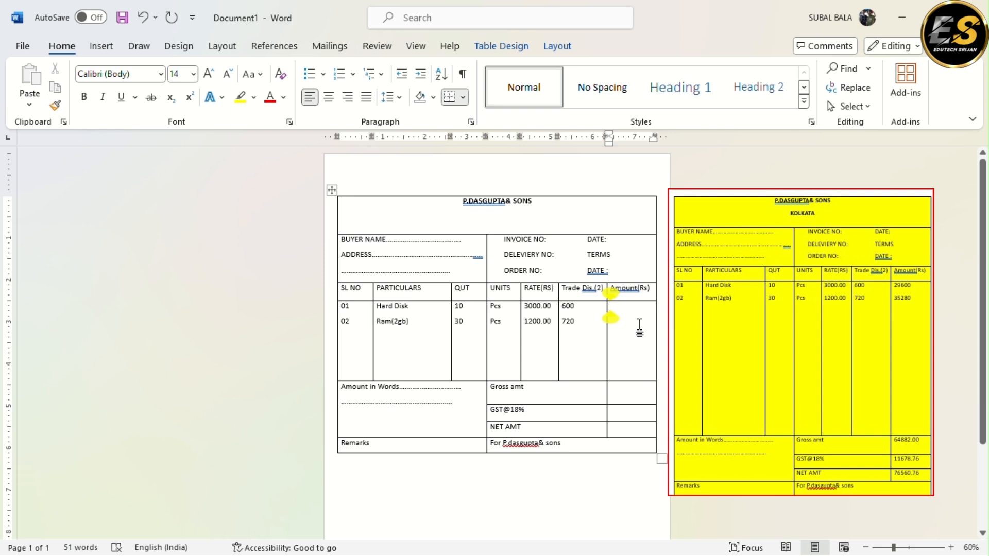
key("ctrl+F9")
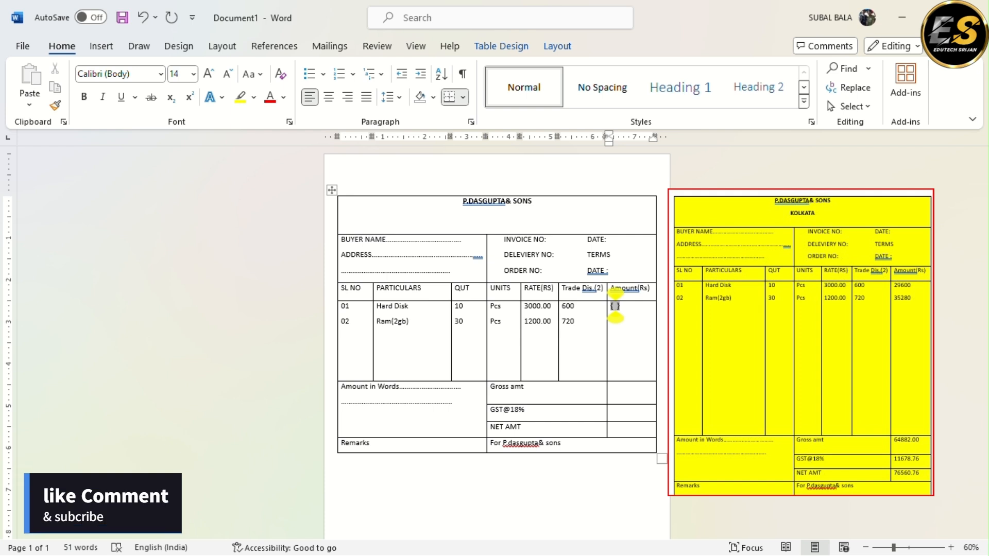
type("= ")
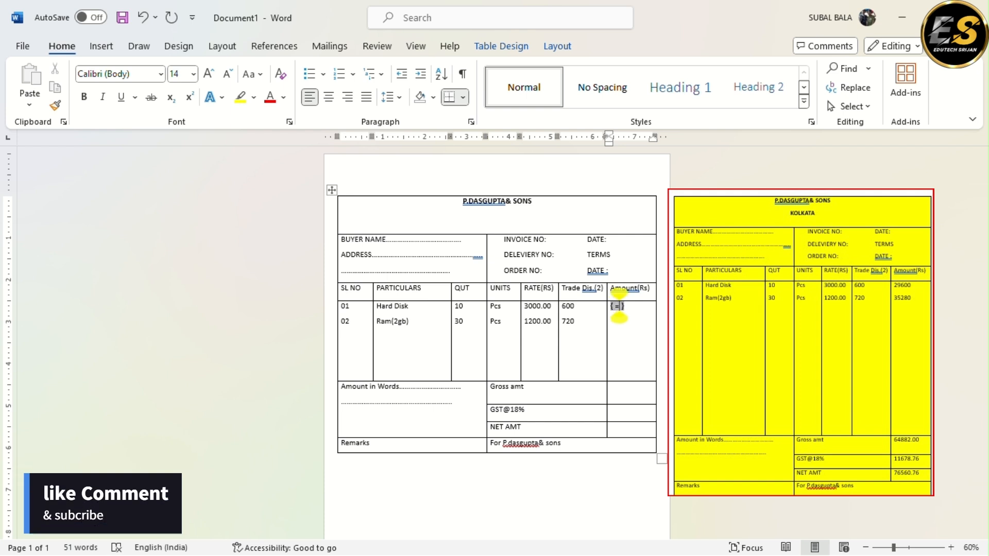
type("(")
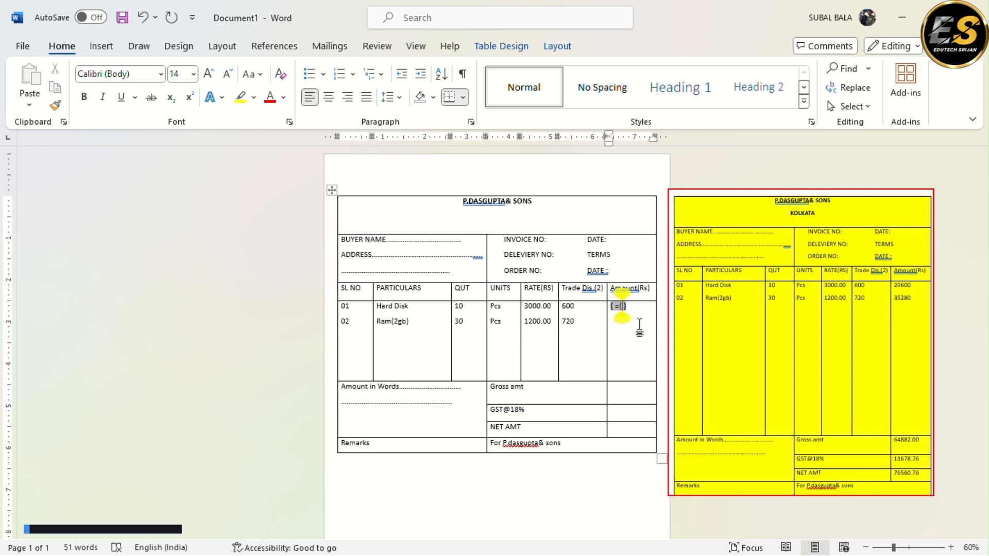
type("3000")
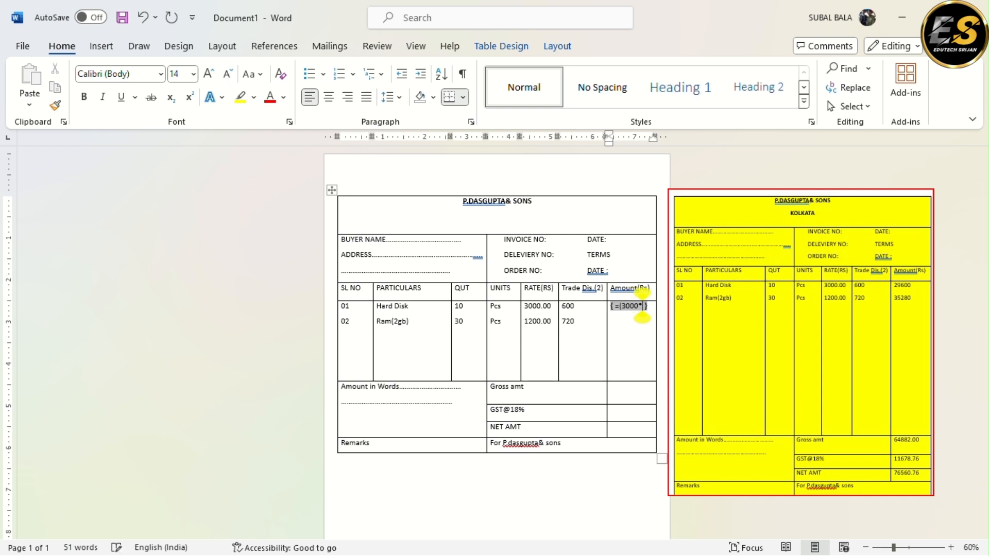
type("*10")
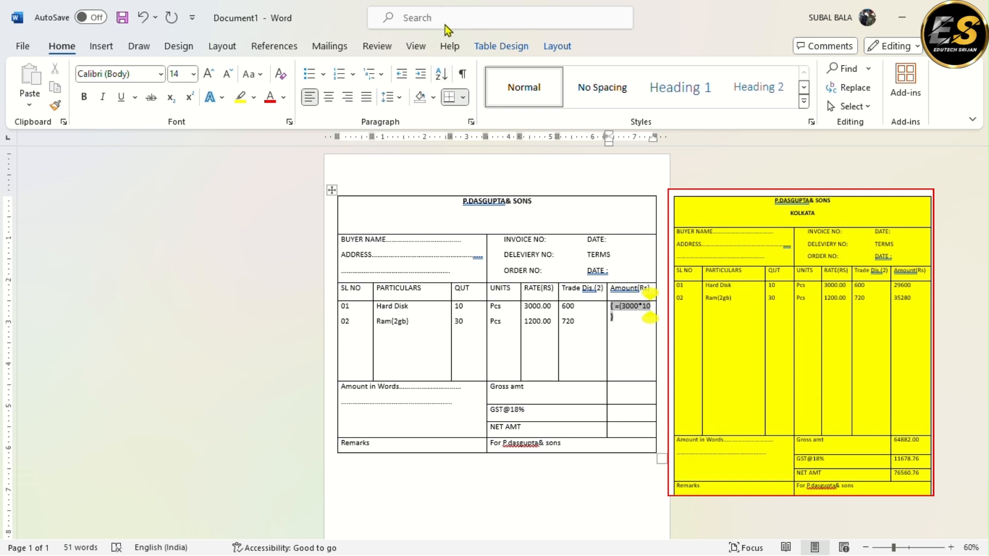
left_click(418, 23)
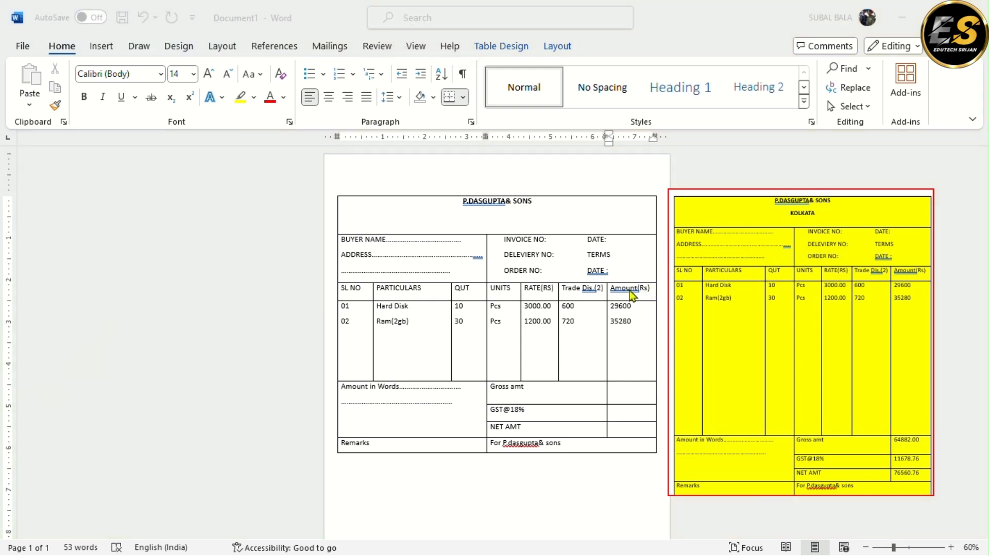
Calculate the Gross amt in the empty amount cell beside its label with the formula field =29600+35282
left_click(627, 396)
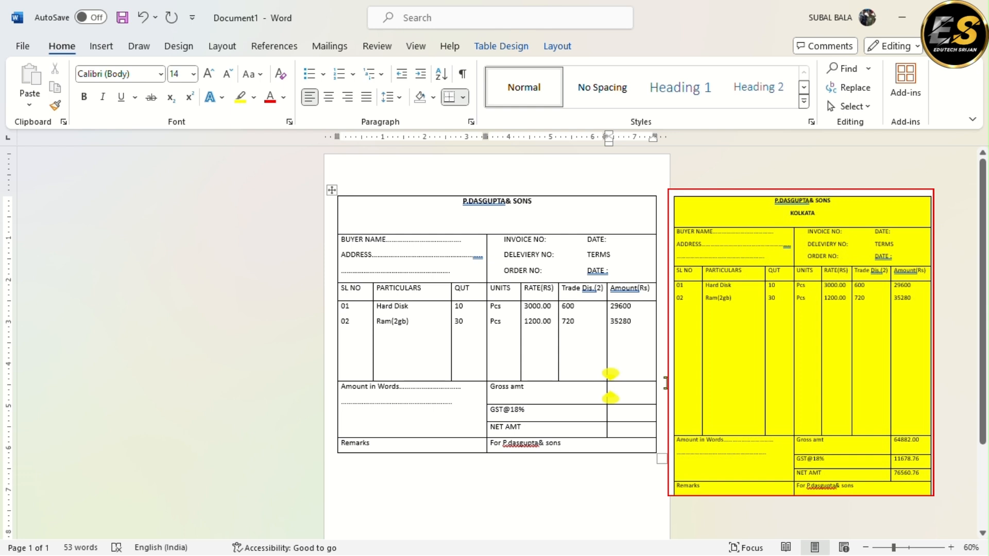
key("ctrl+F9")
type("=")
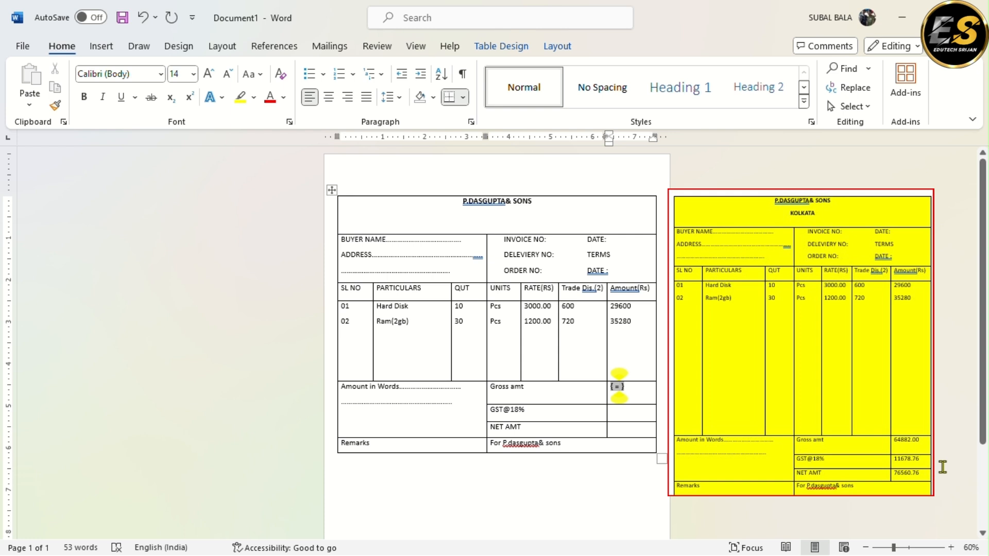
type("2960")
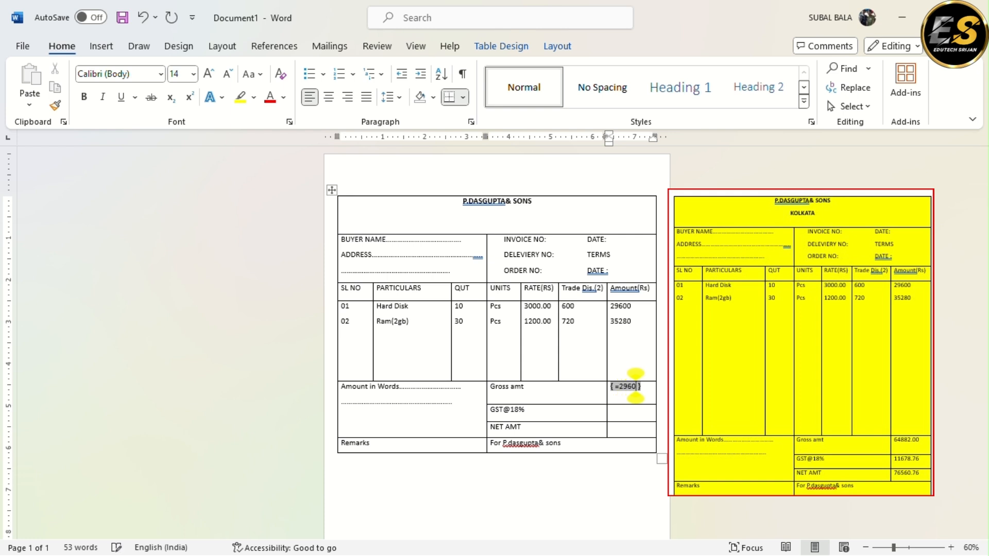
type("0+")
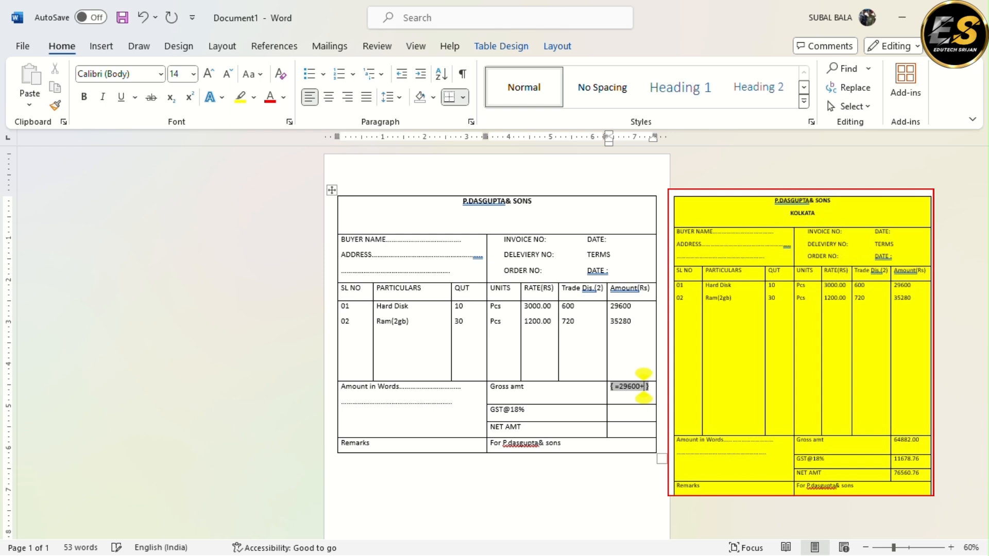
type("35282")
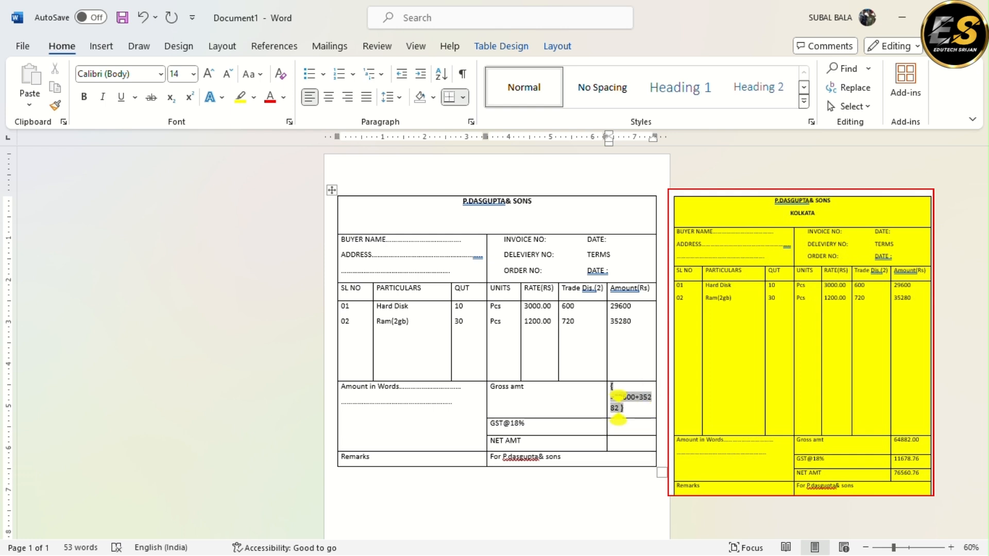
key("F9")
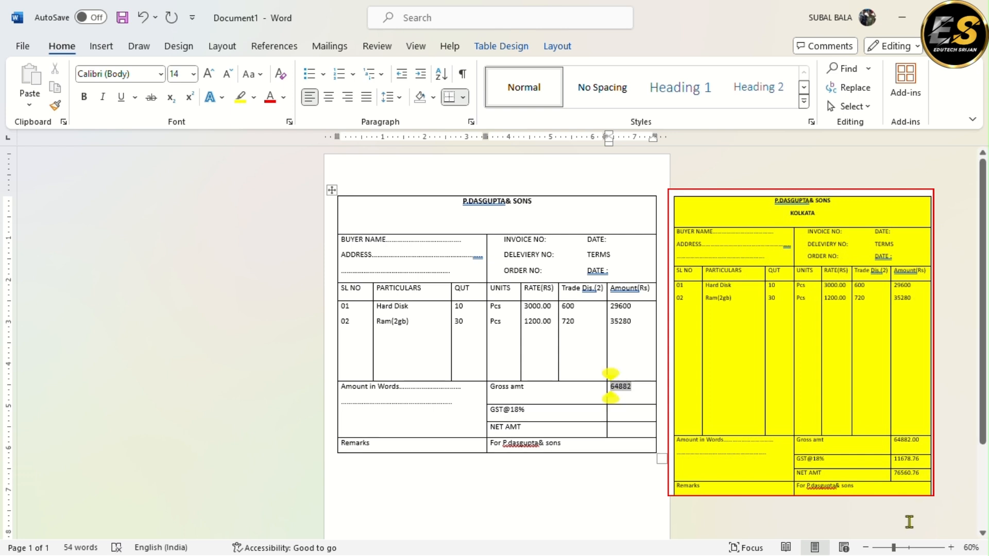
Calculate the GST@18% amount with the formula field =64882*18% and append .00 to the Gross amt figure
left_click(614, 412)
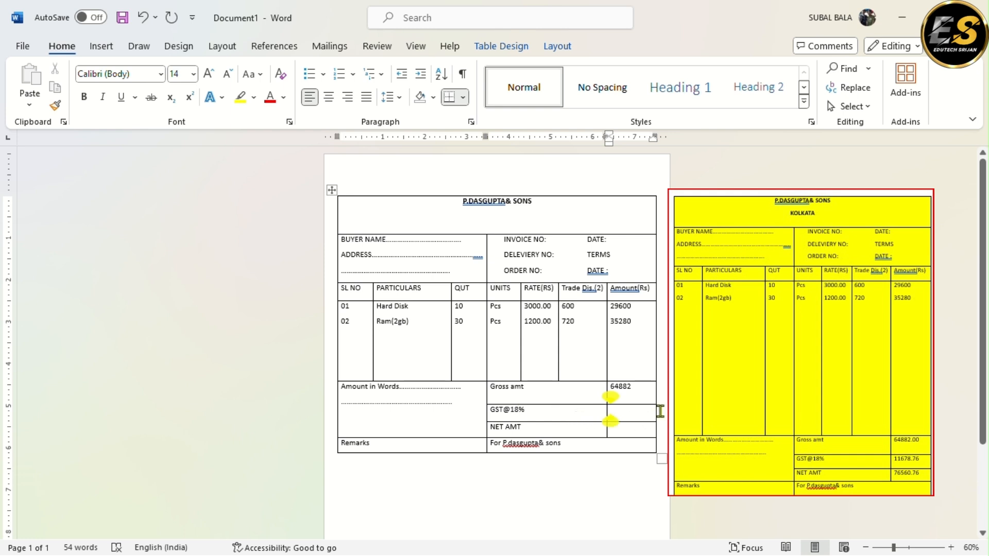
key("ctrl+F9")
type("=6")
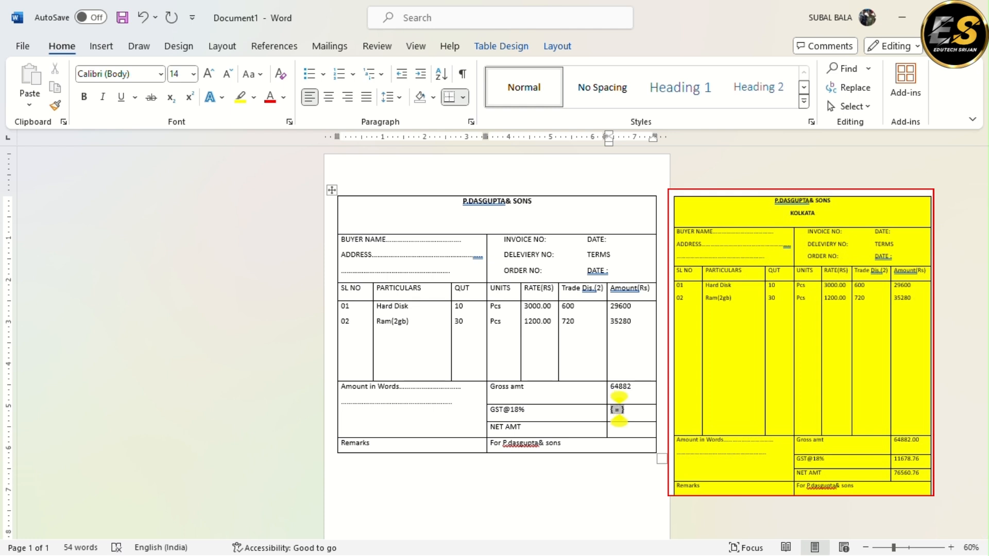
type("4882")
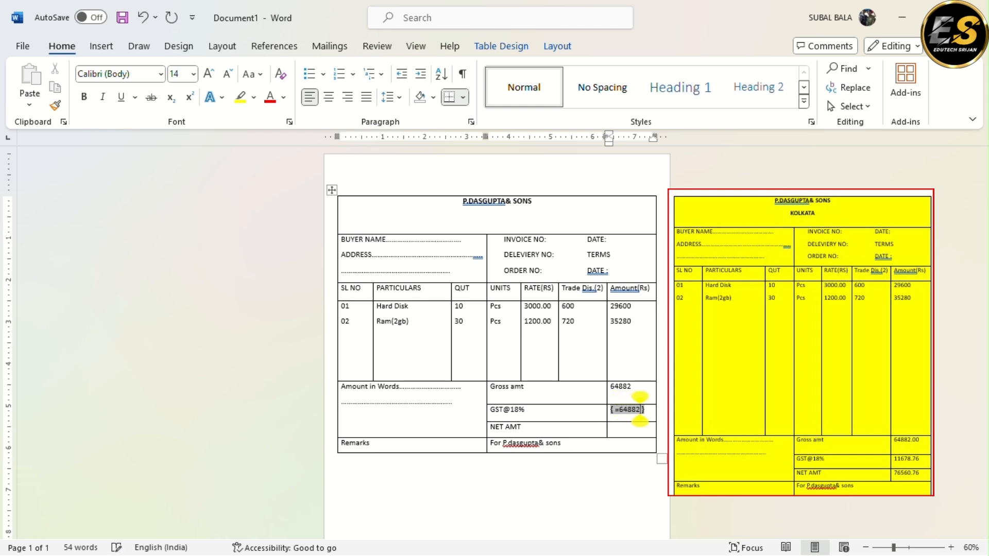
type("*18")
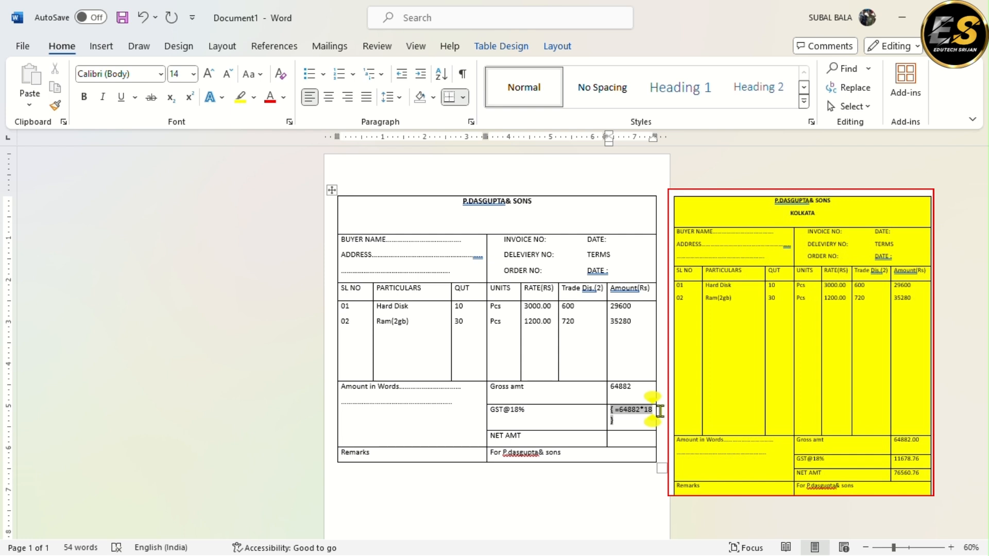
type("%")
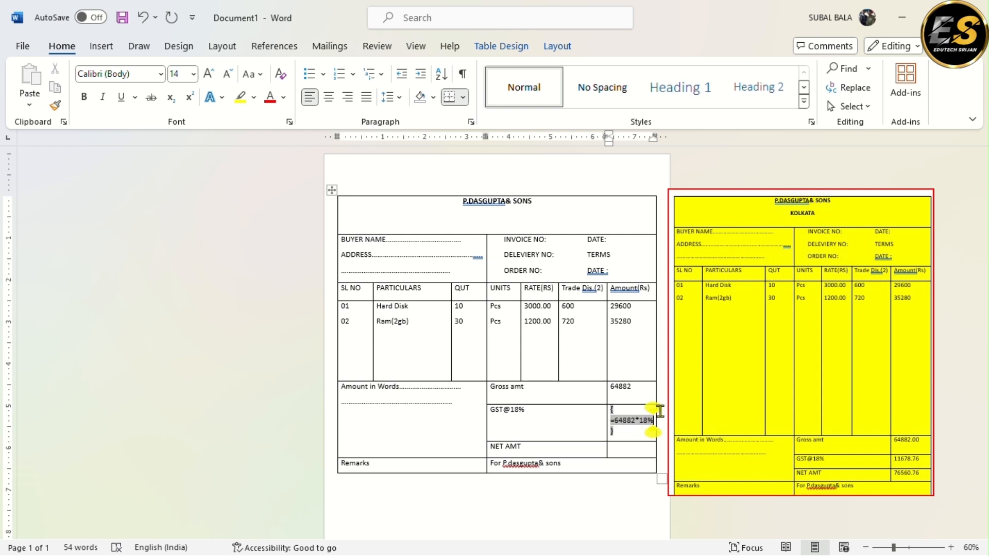
key("F9")
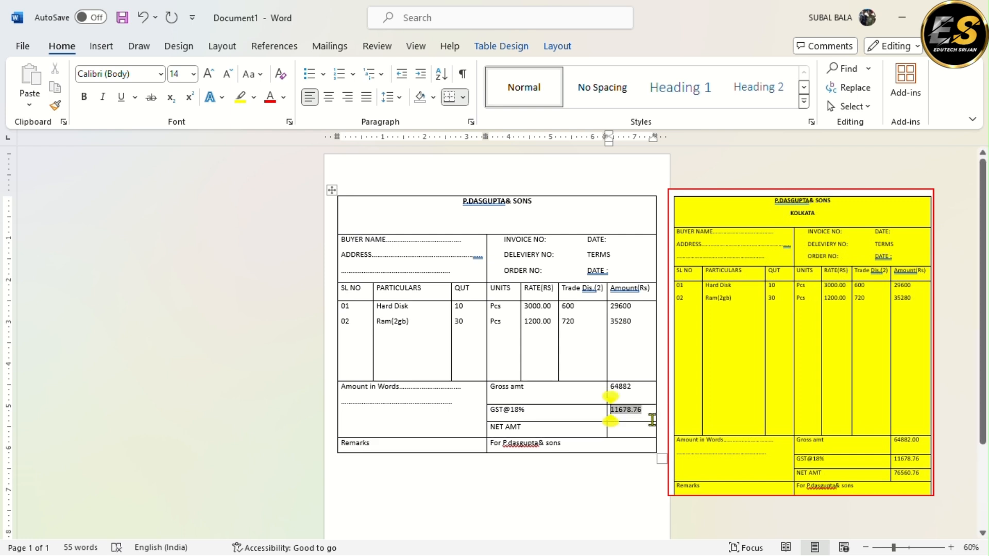
left_click(637, 435)
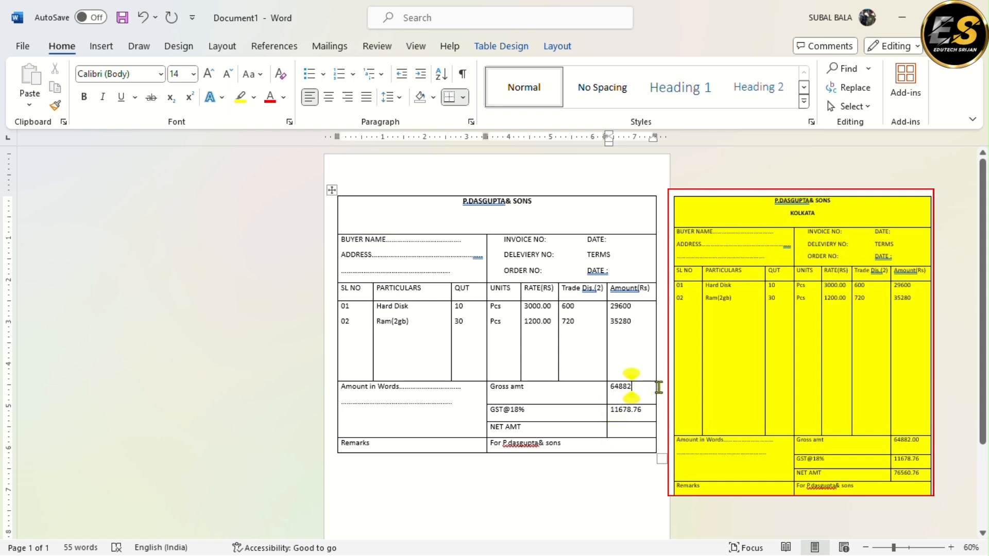
type(".00")
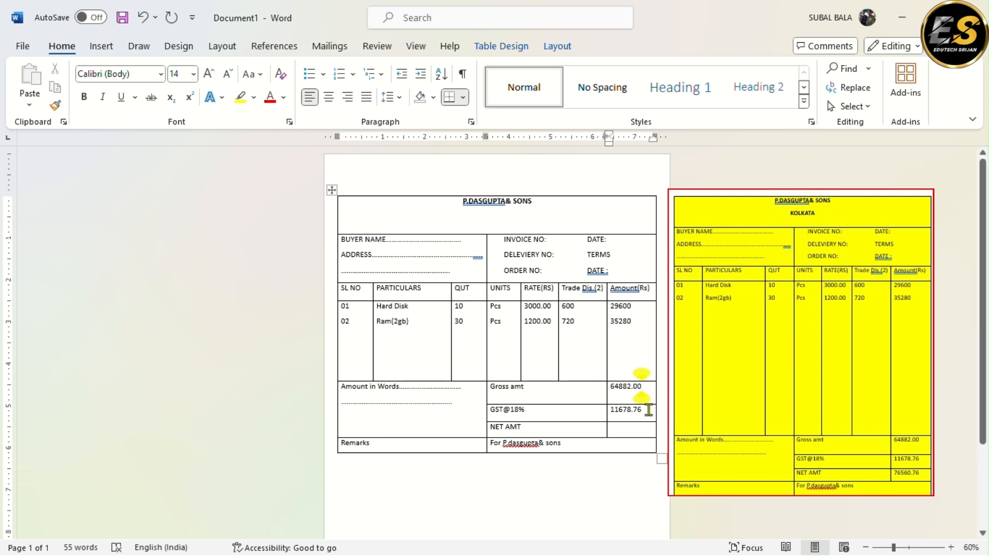
Calculate the NET AMT in its amount cell with the formula field =64882+11678.76
left_click(626, 430)
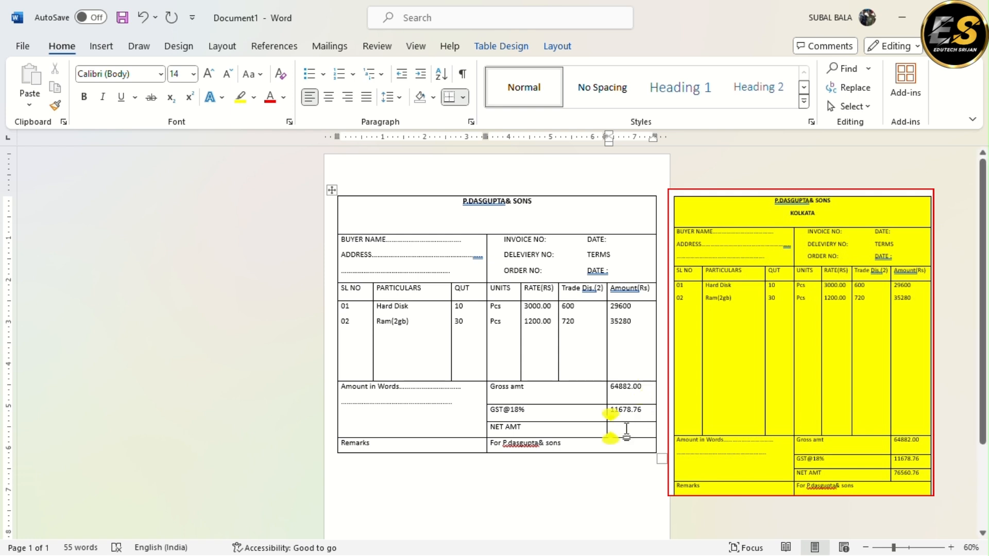
key("ctrl+F9")
type("=64882")
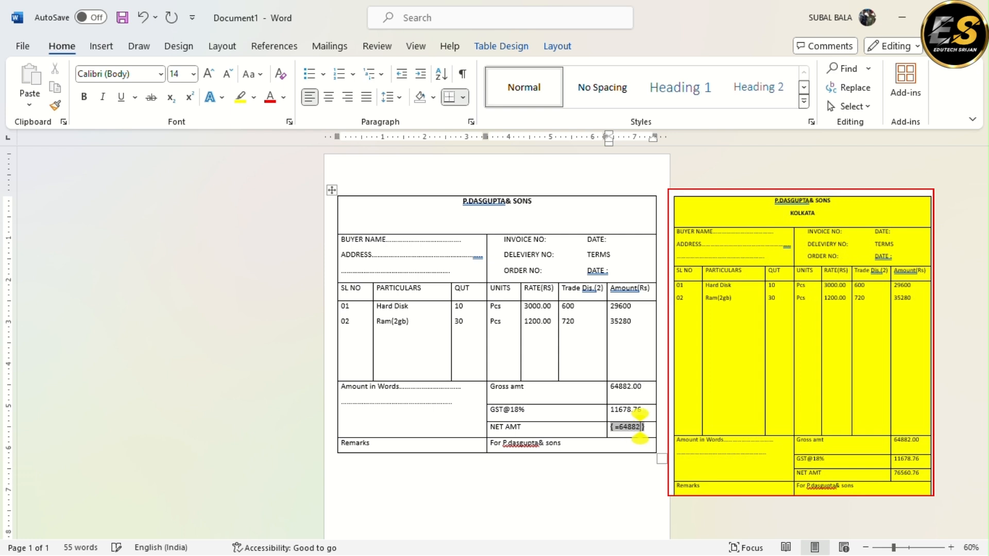
type("+")
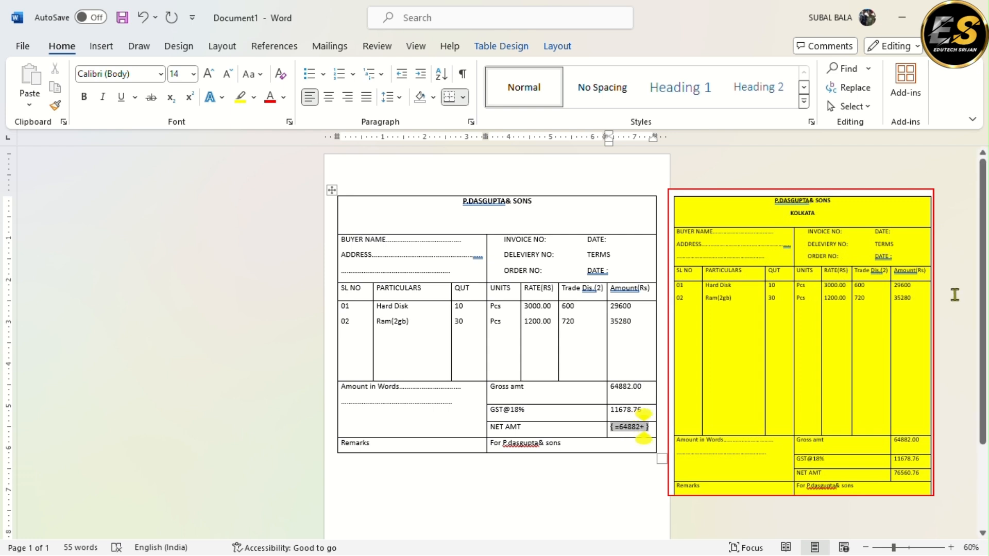
type("116")
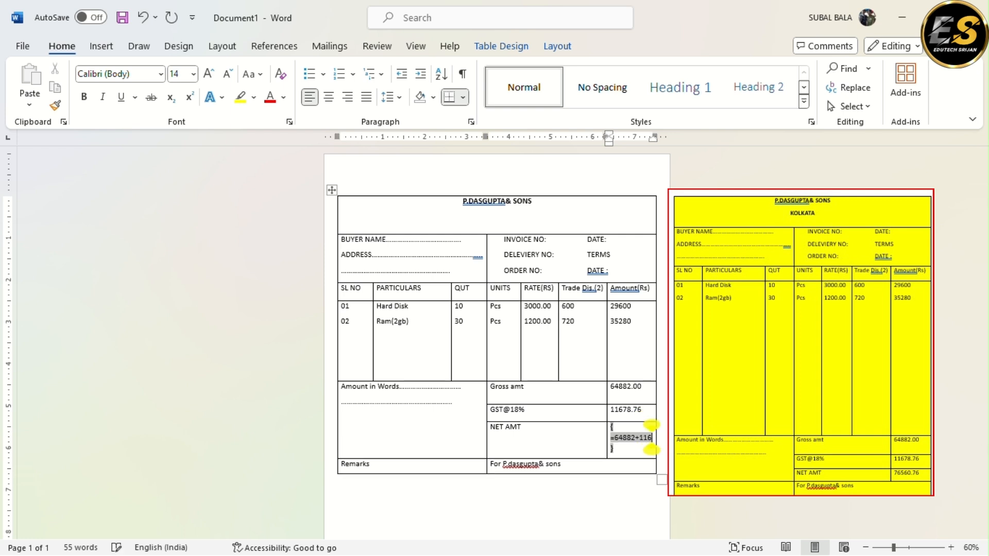
type("78")
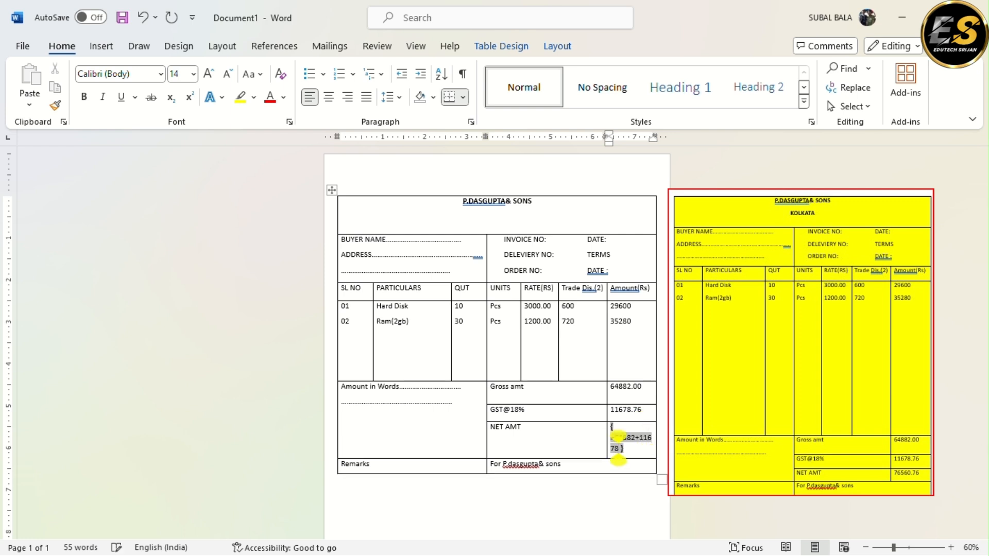
type(".76")
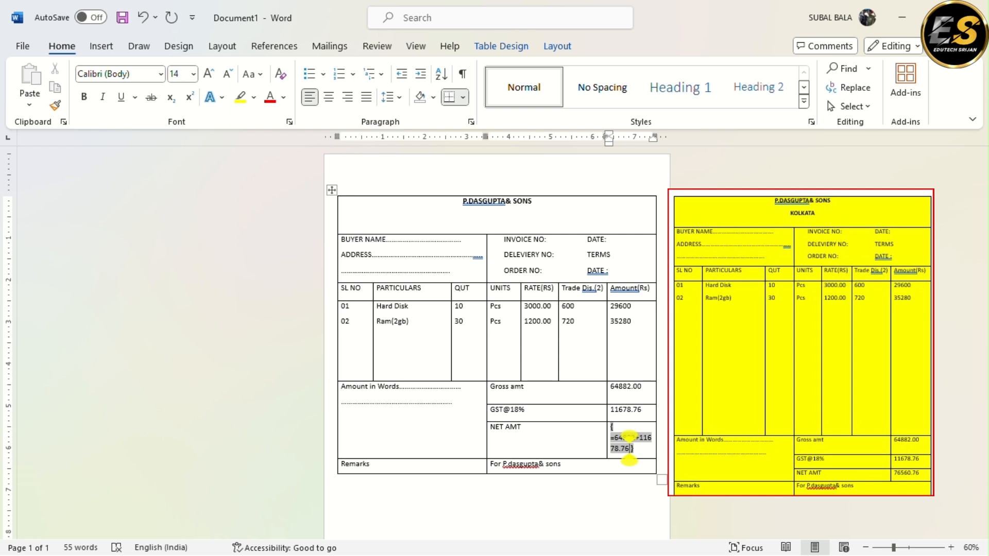
key("F9")
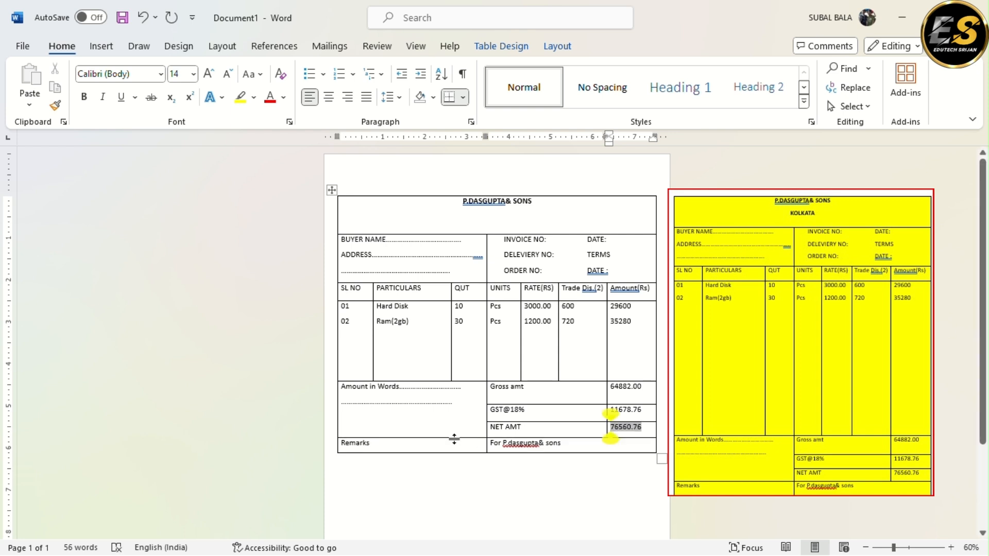
left_click(365, 386)
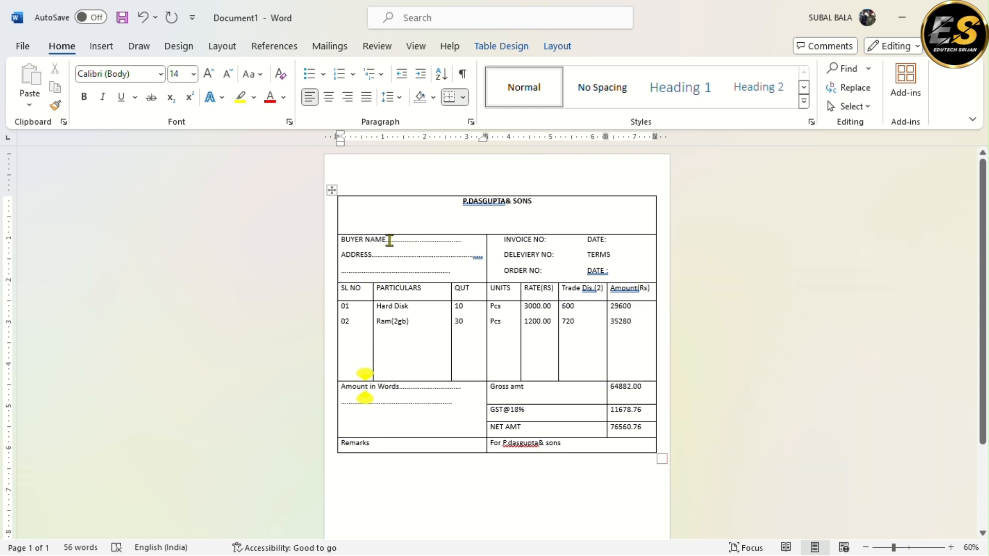
left_click(547, 240)
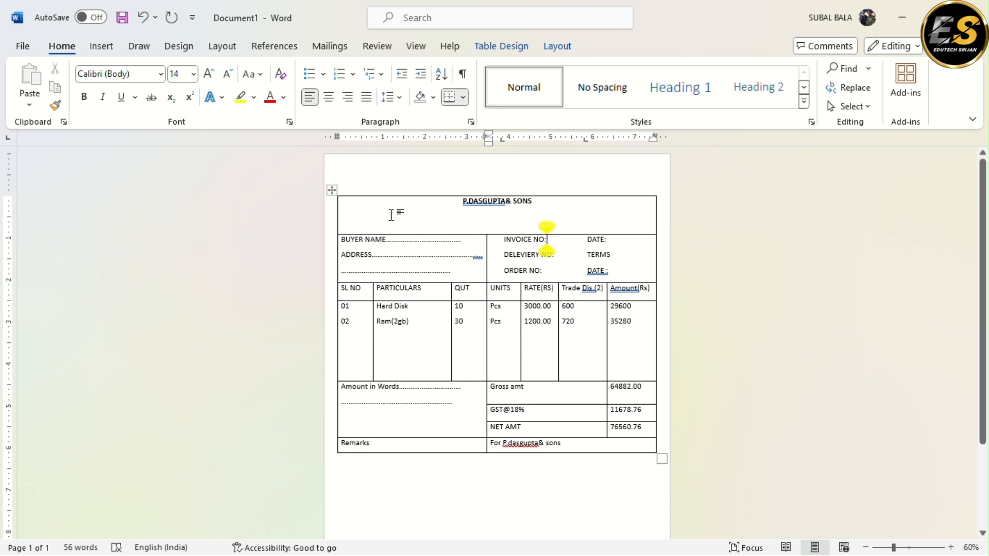
left_click(332, 190)
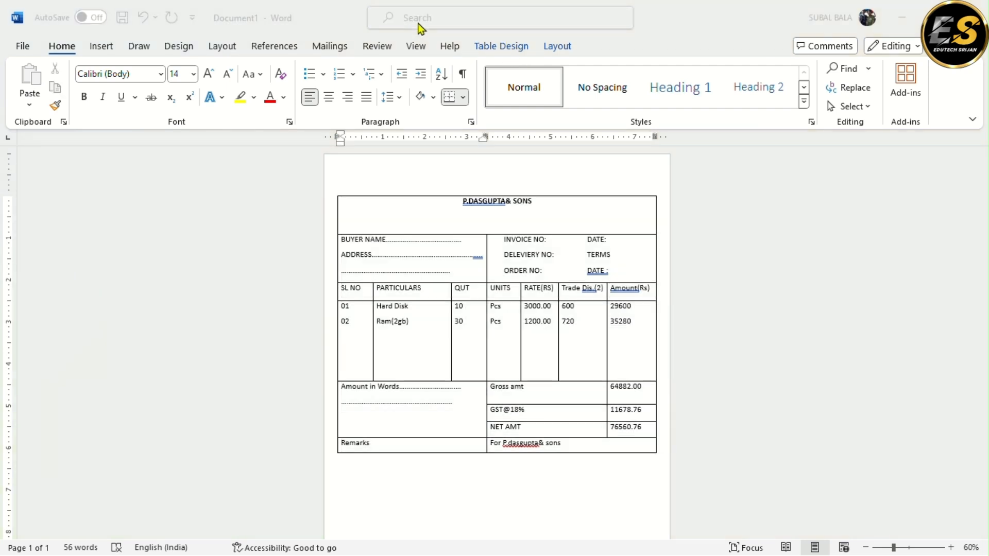
left_click(364, 247)
Shade the entire invoice table with the standard yellow color
left_click(334, 190)
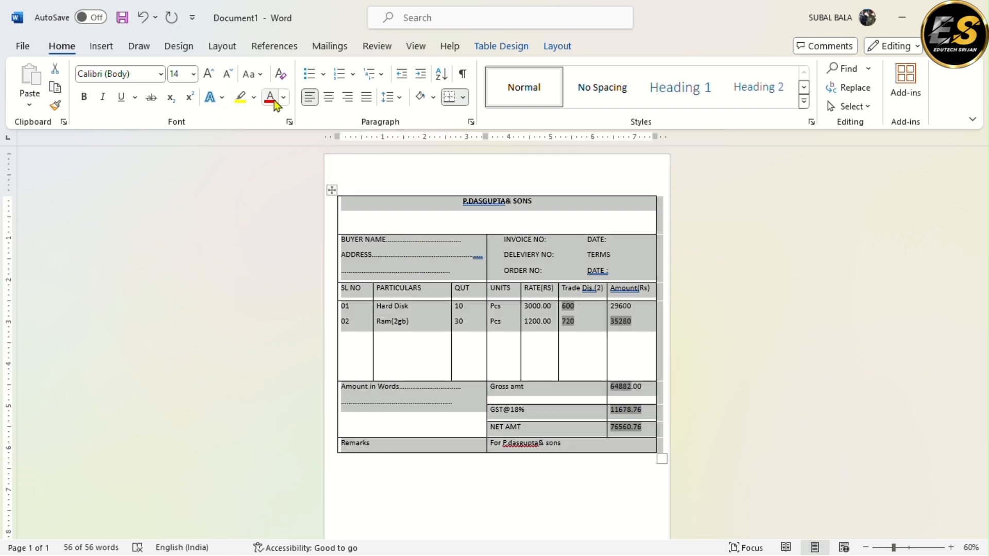
left_click(308, 97)
left_click(434, 97)
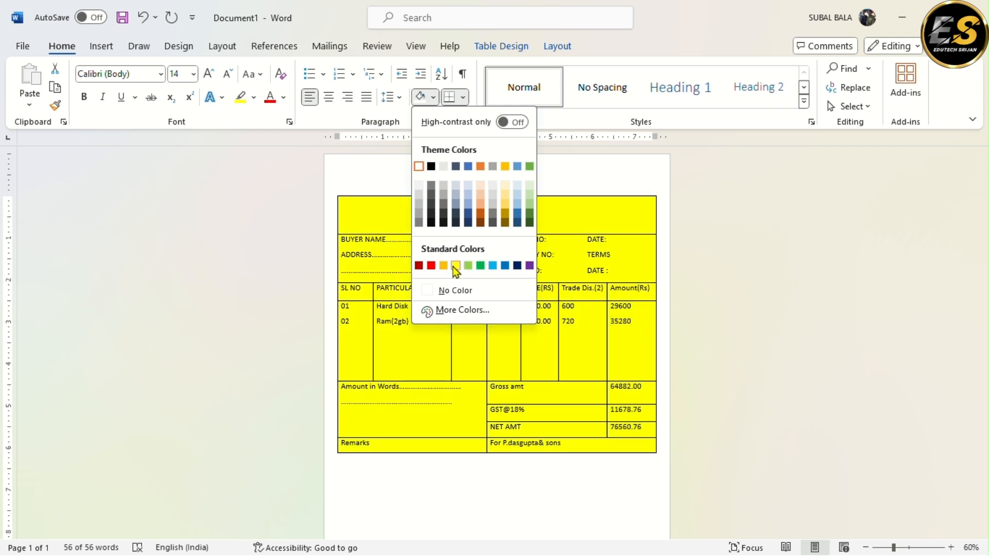
left_click(455, 267)
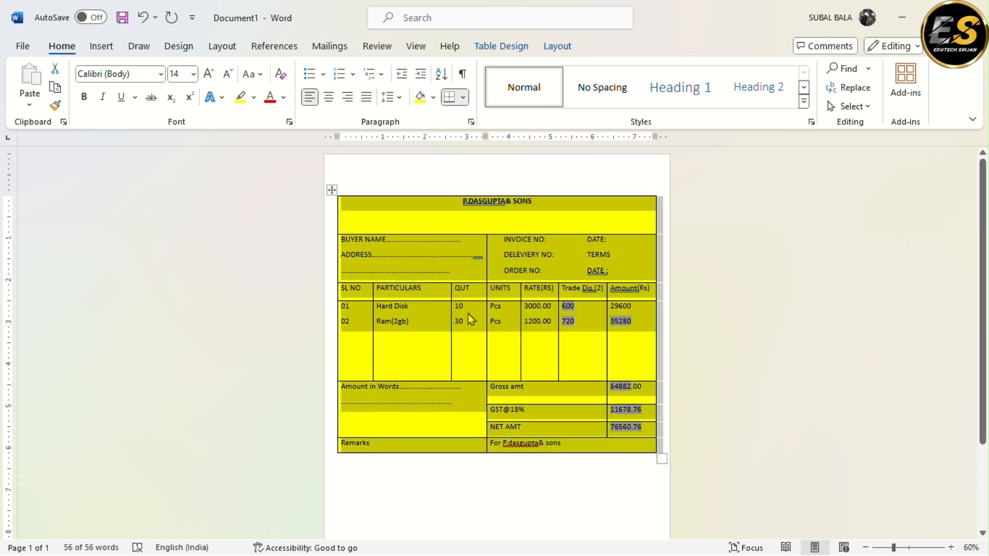
left_click(467, 314)
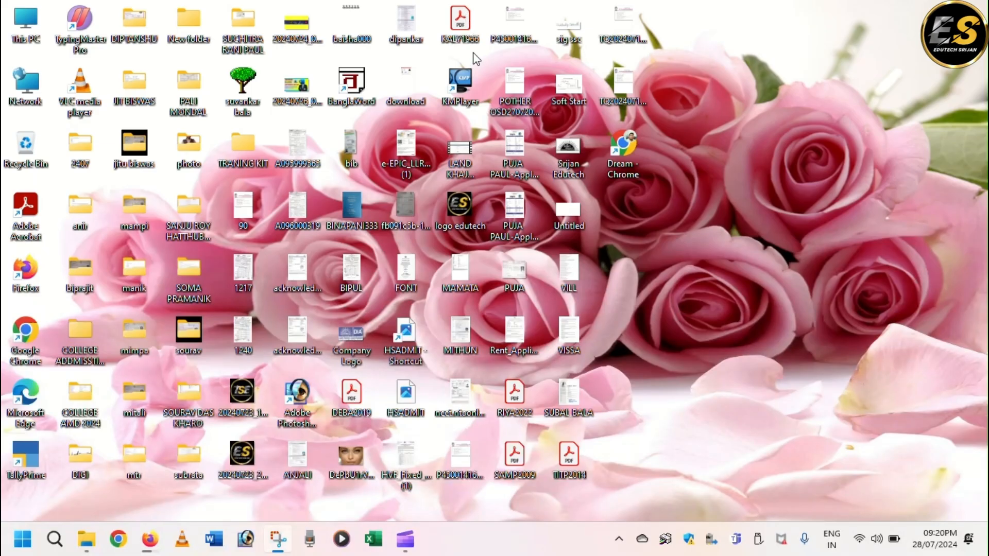